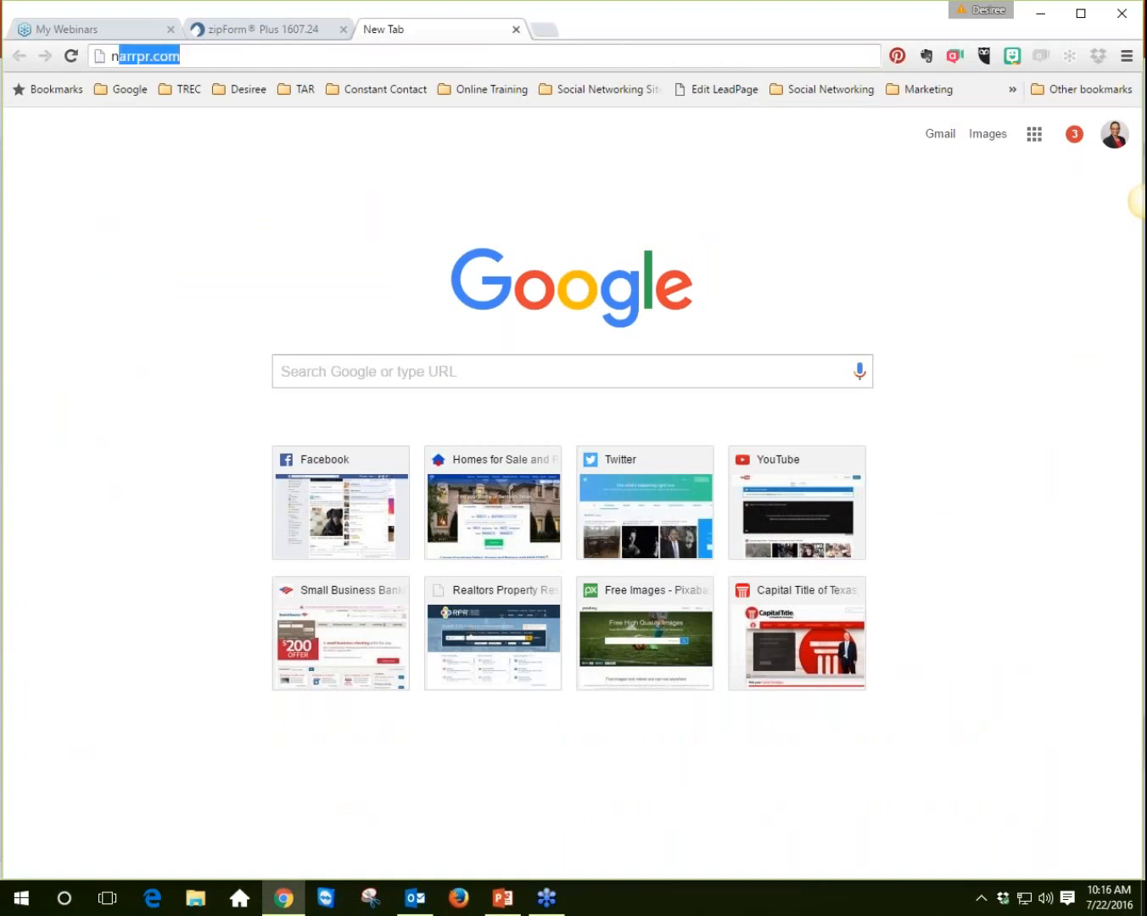
Step: Load the RPR site at narrpr.com and switch to the zipForm Plus tab
{"action": "key", "text": "Return"}
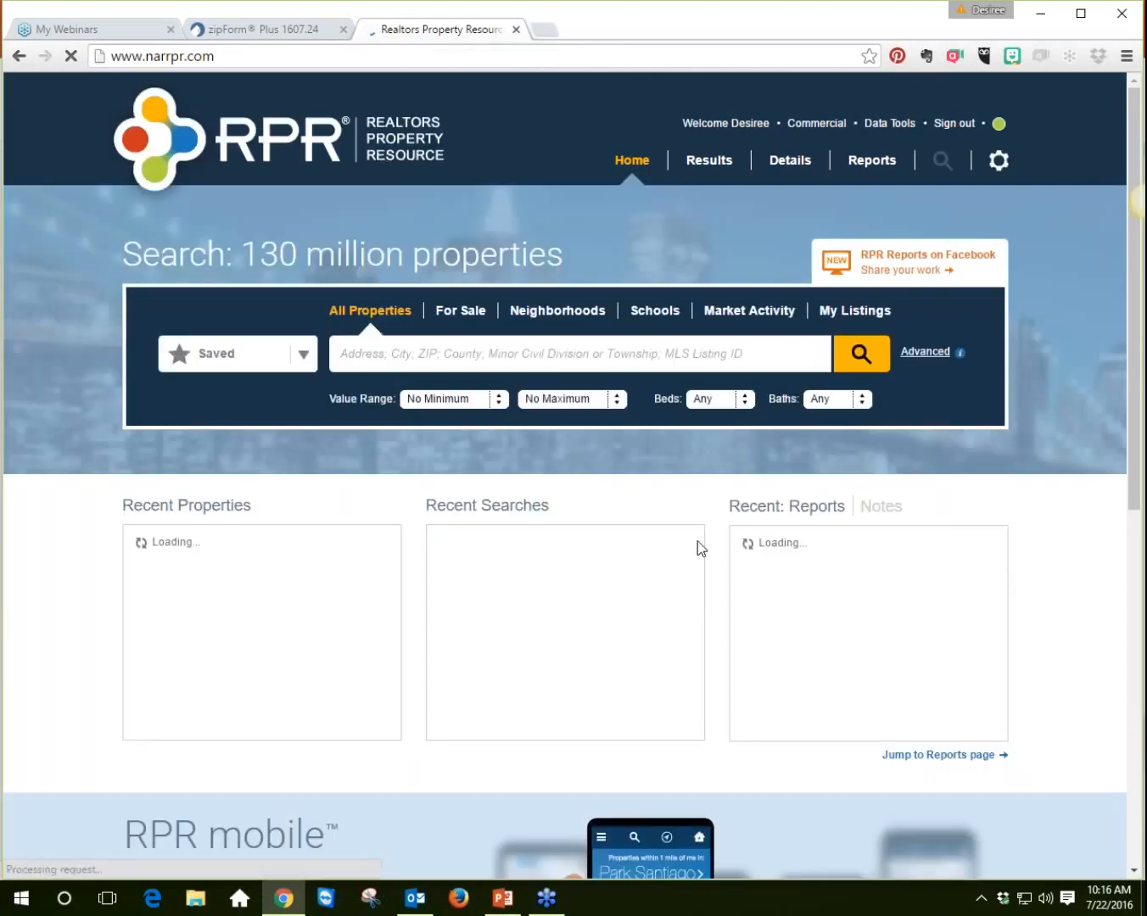
{"action": "left_click", "coordinate": [277, 32]}
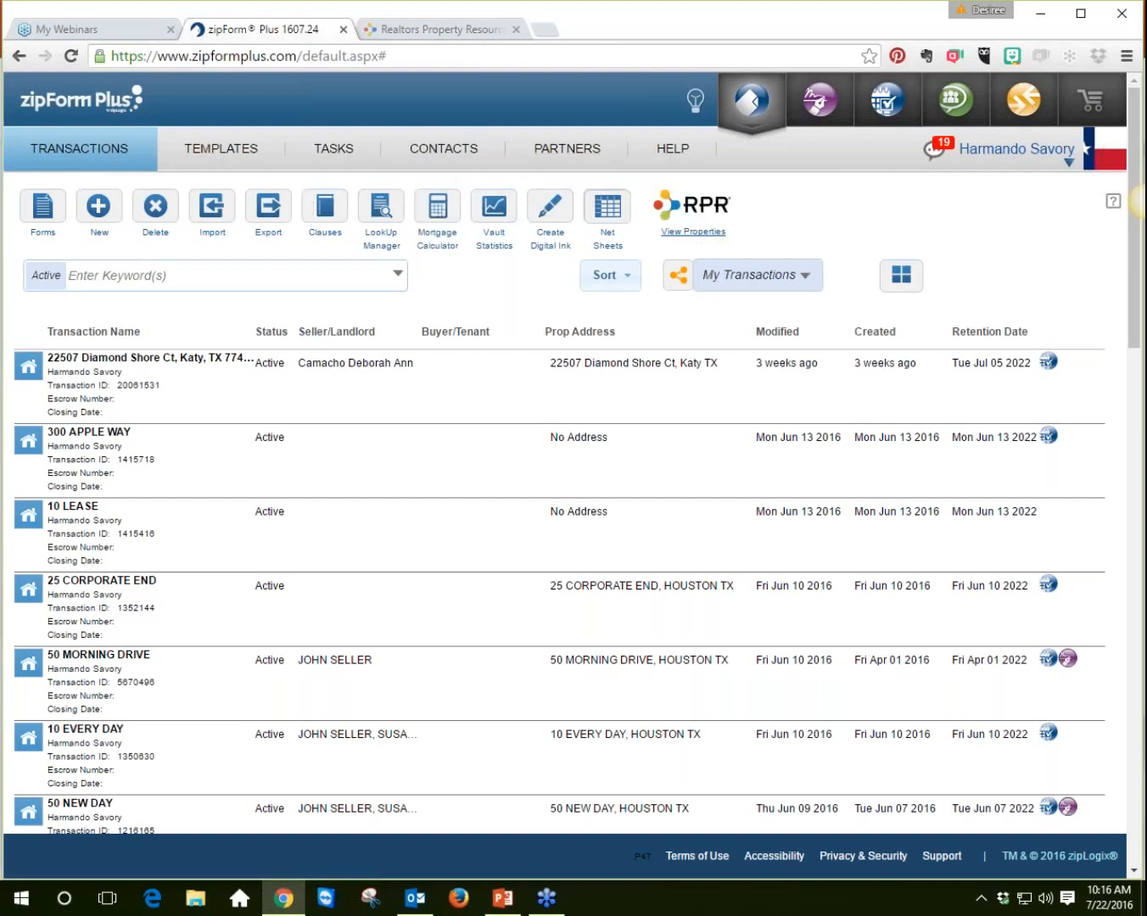
Step: Switch to the presentation and review the slides on creating a connection and utilizing the API
{"action": "left_click", "coordinate": [506, 900]}
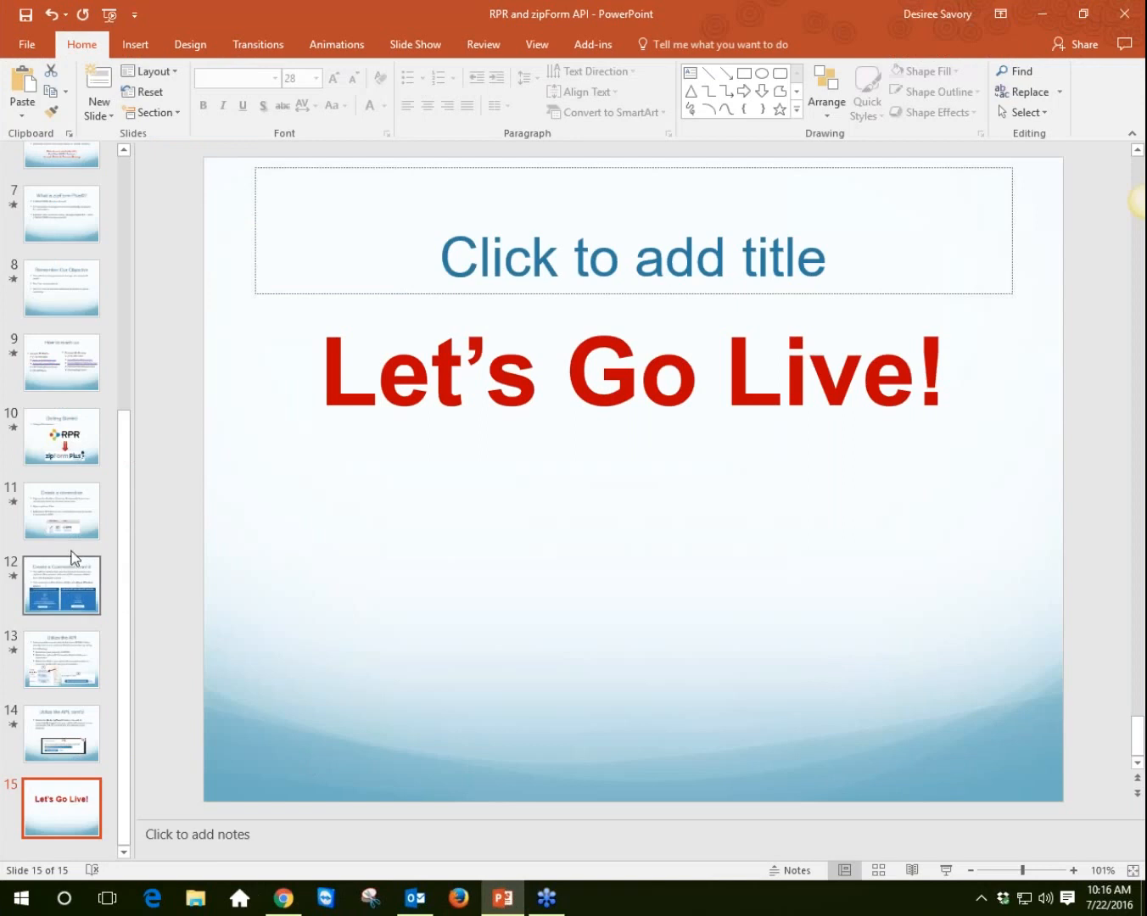
{"action": "left_click", "coordinate": [73, 525]}
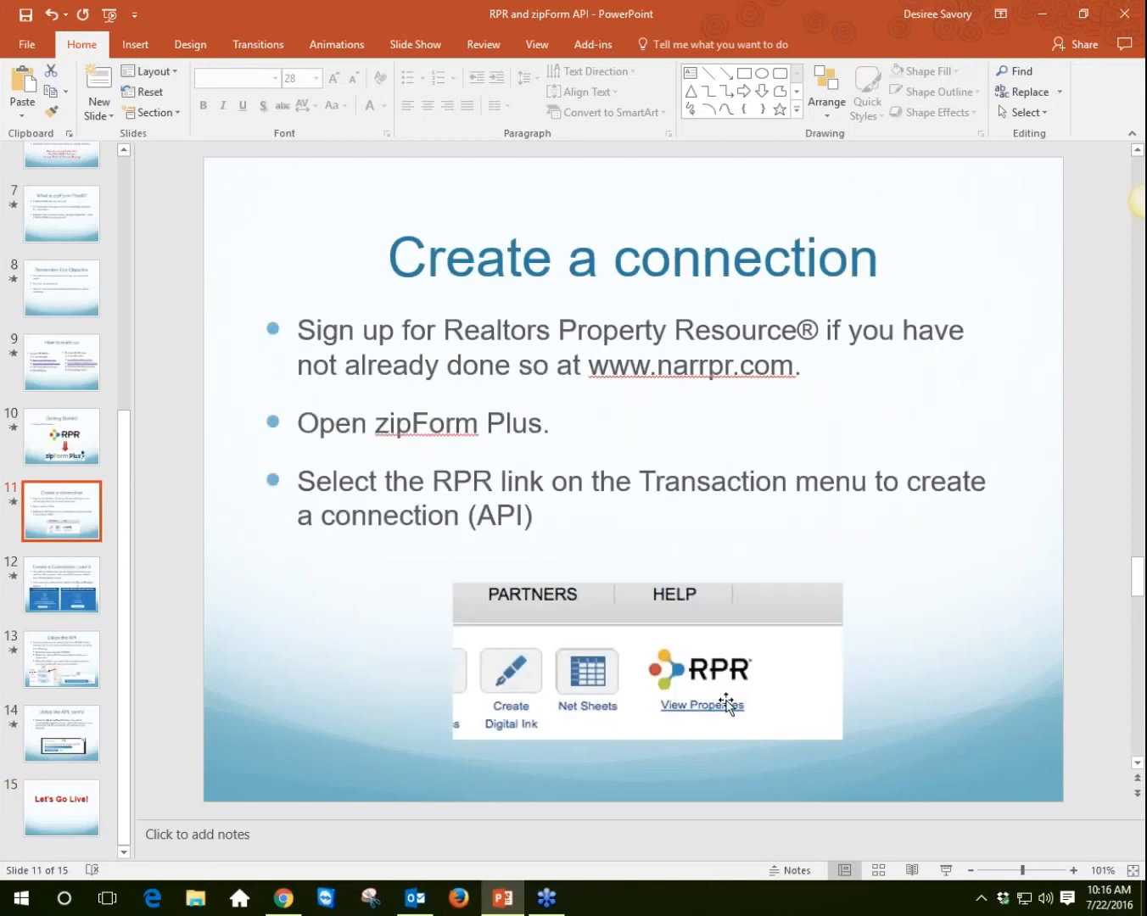
{"action": "left_click", "coordinate": [71, 608]}
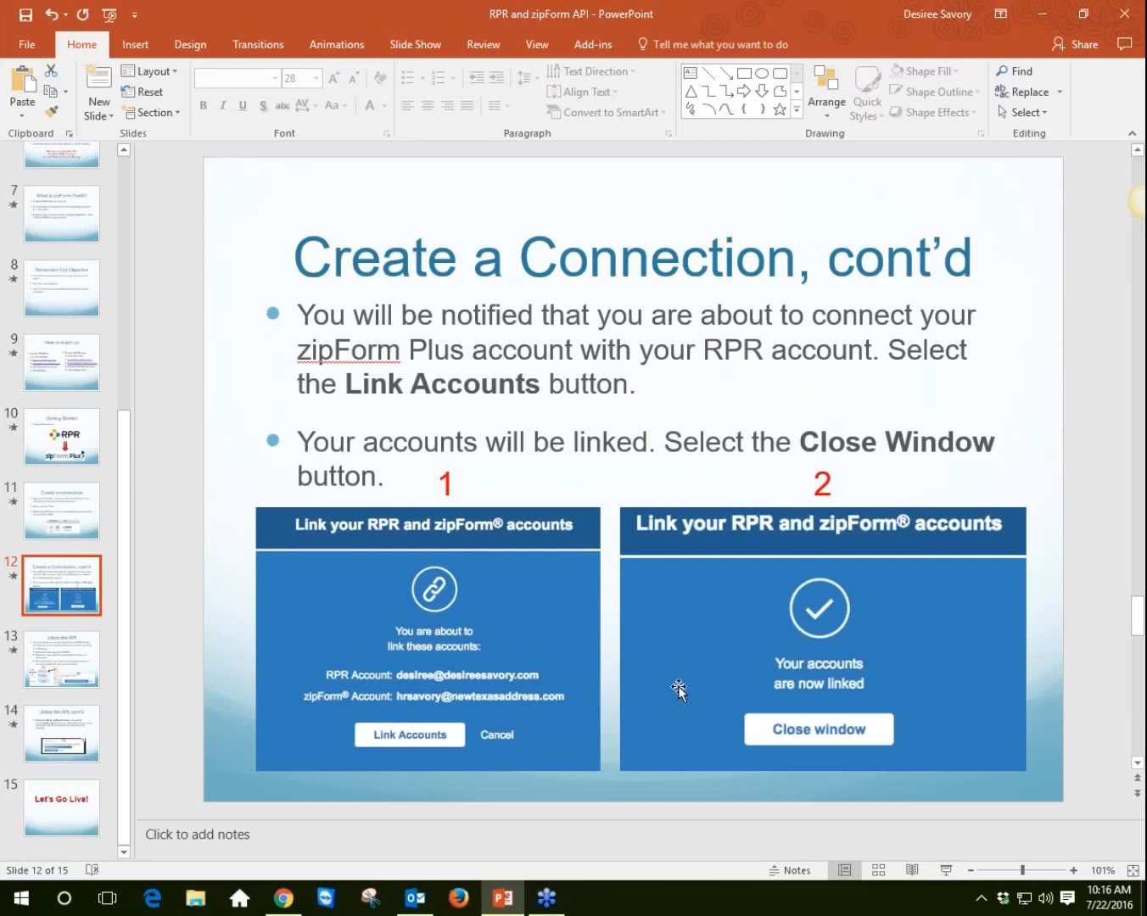
{"action": "key", "text": "Down"}
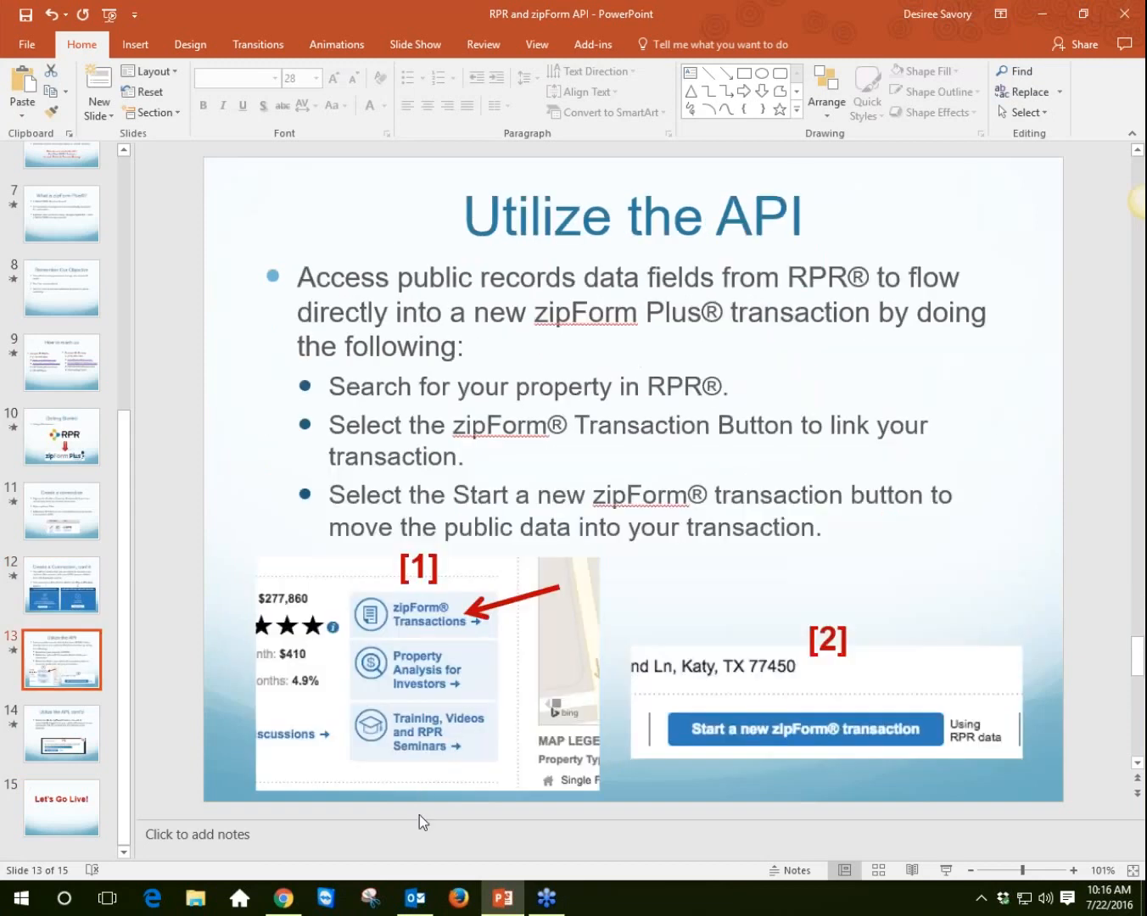
Step: Return to the RPR site and search all properties for ZIP code 77450
{"action": "left_click", "coordinate": [287, 900]}
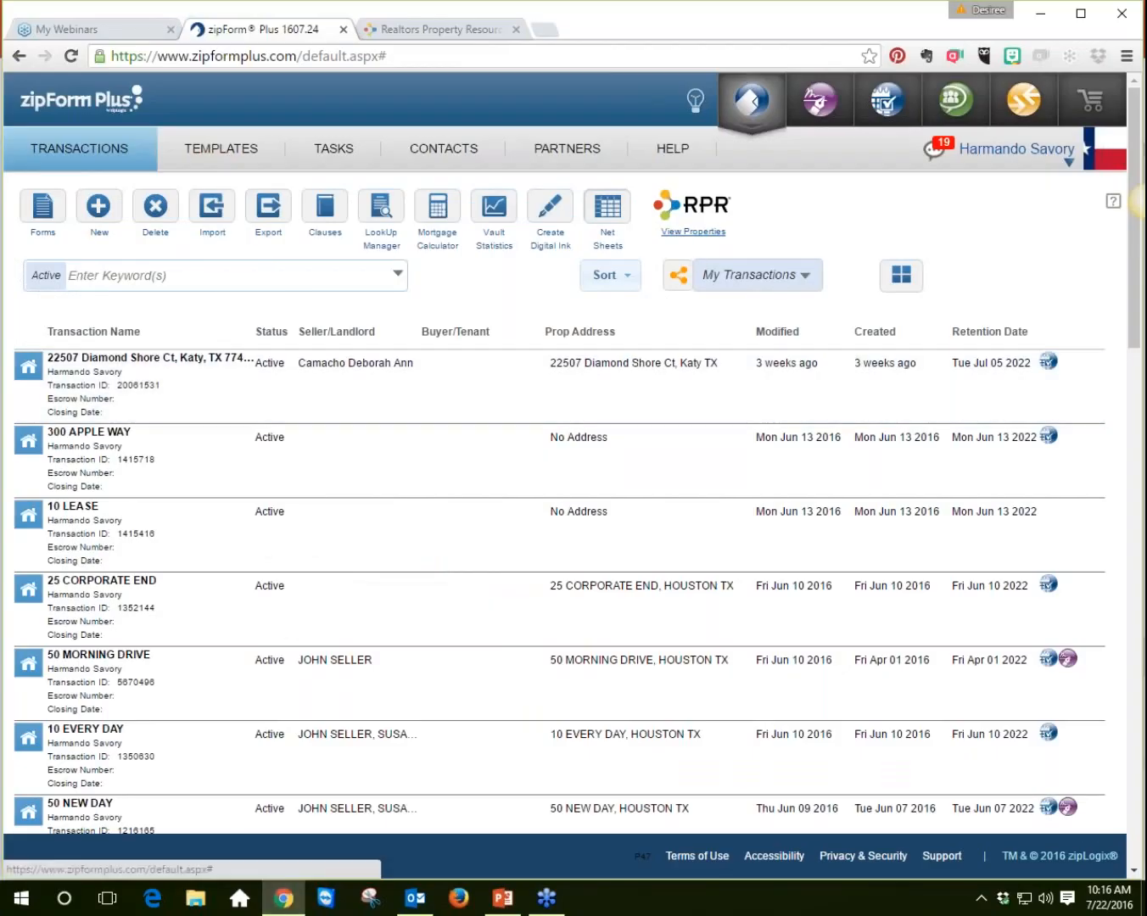
{"action": "left_click", "coordinate": [468, 27]}
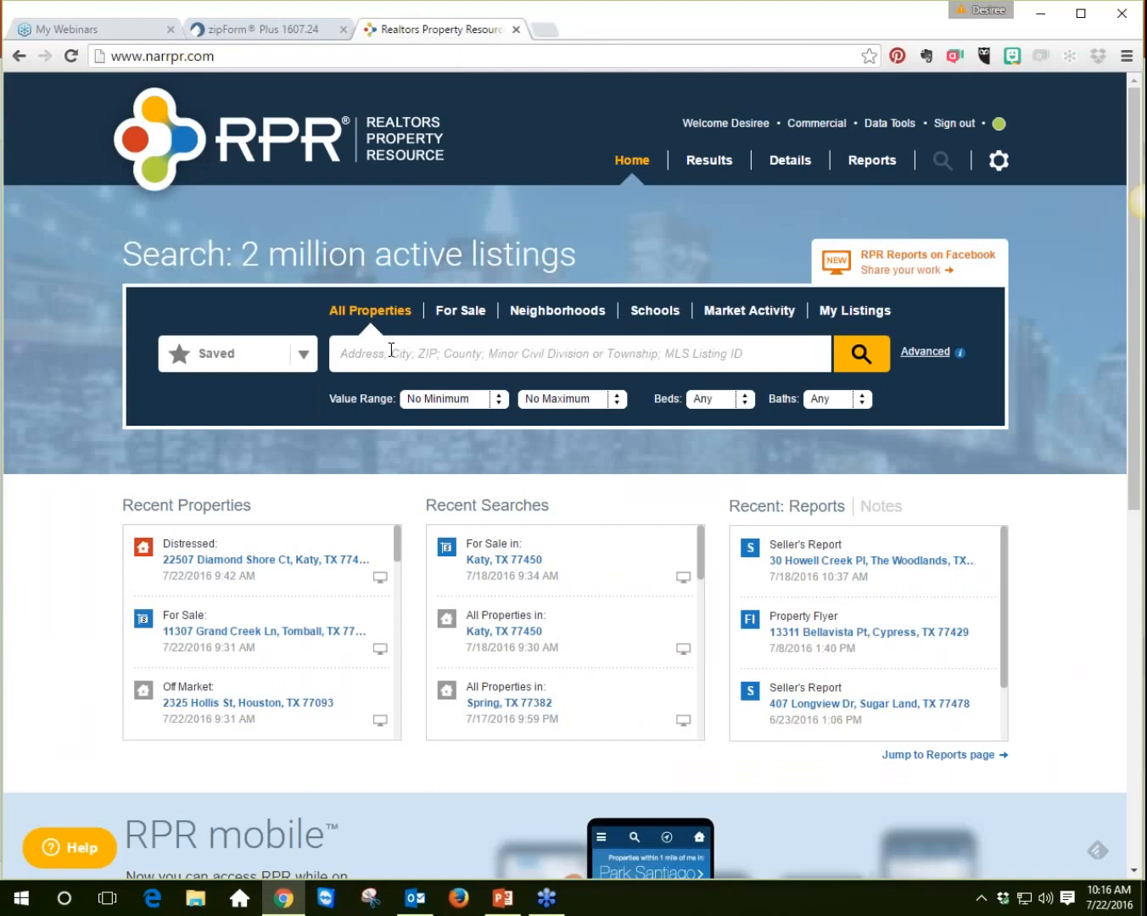
{"action": "left_click", "coordinate": [466, 313]}
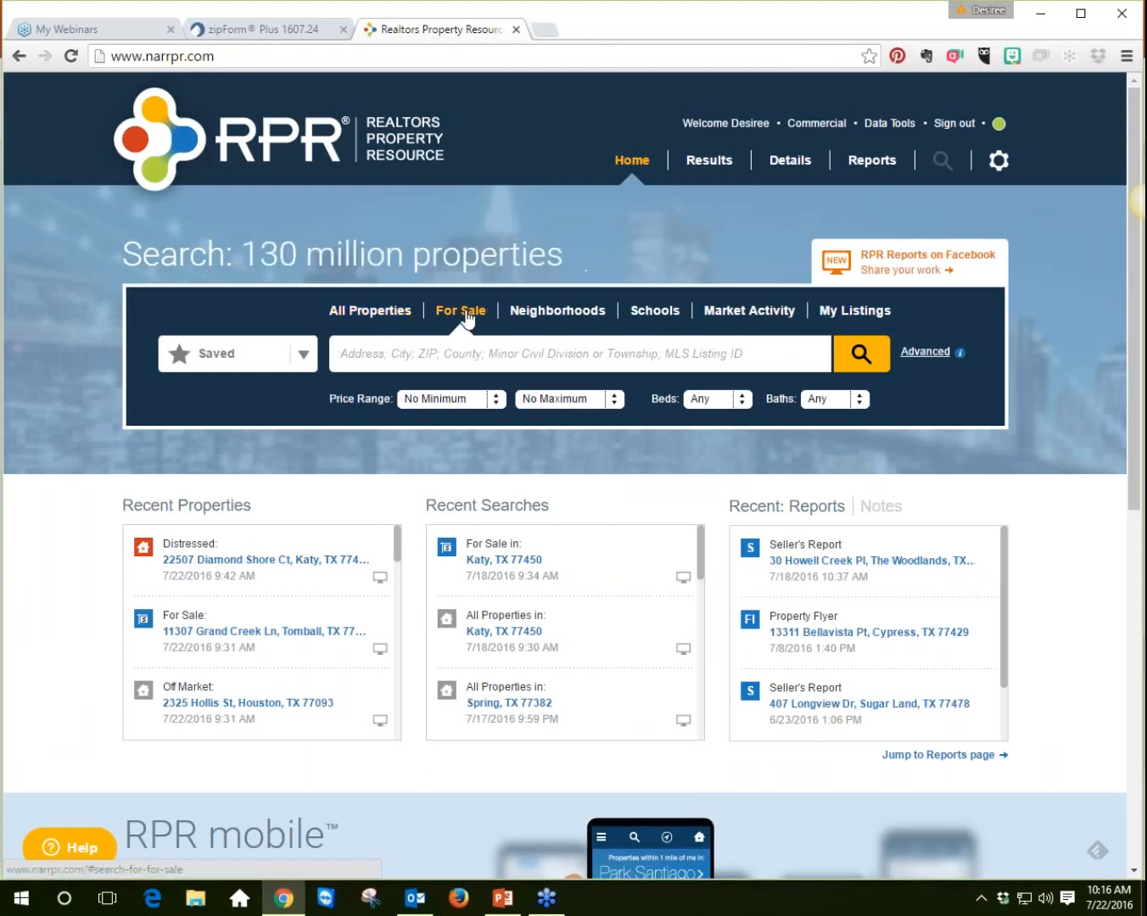
{"action": "left_click", "coordinate": [390, 314]}
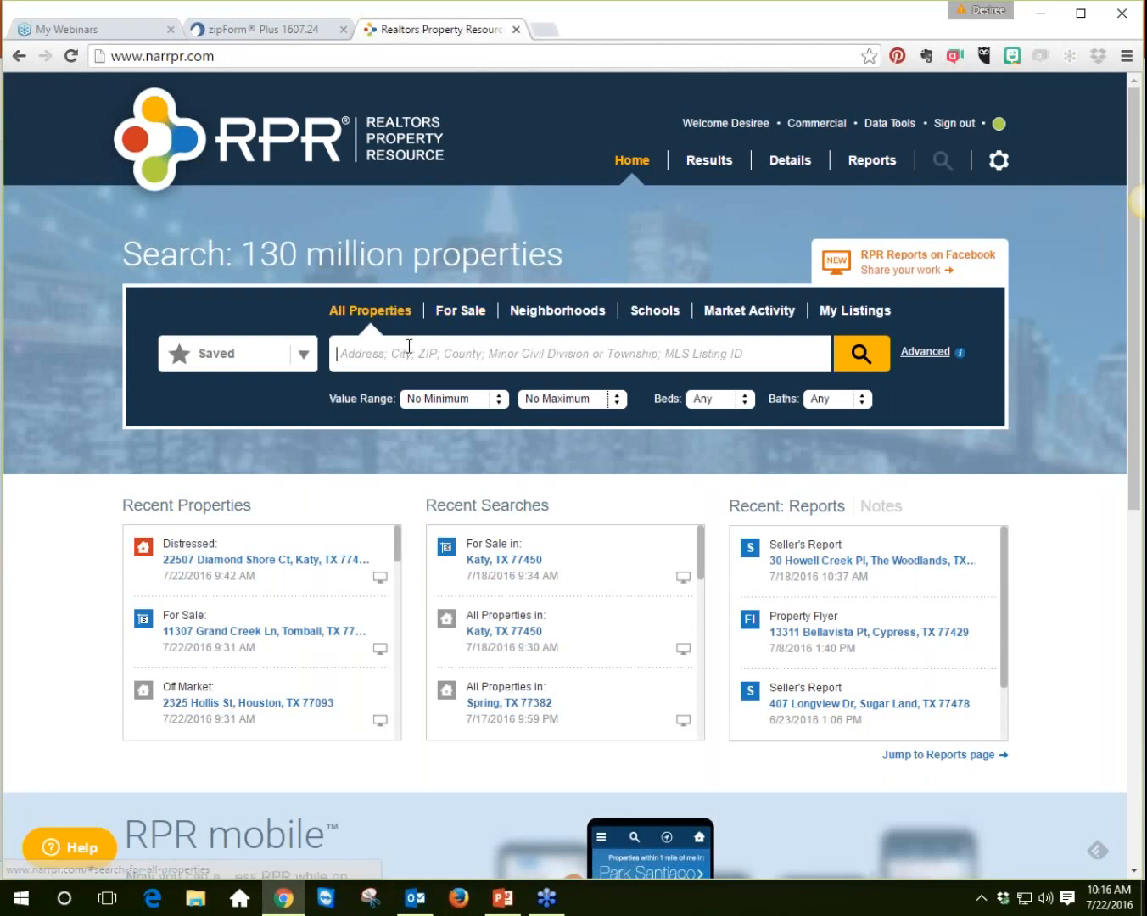
{"action": "type", "text": "77450"}
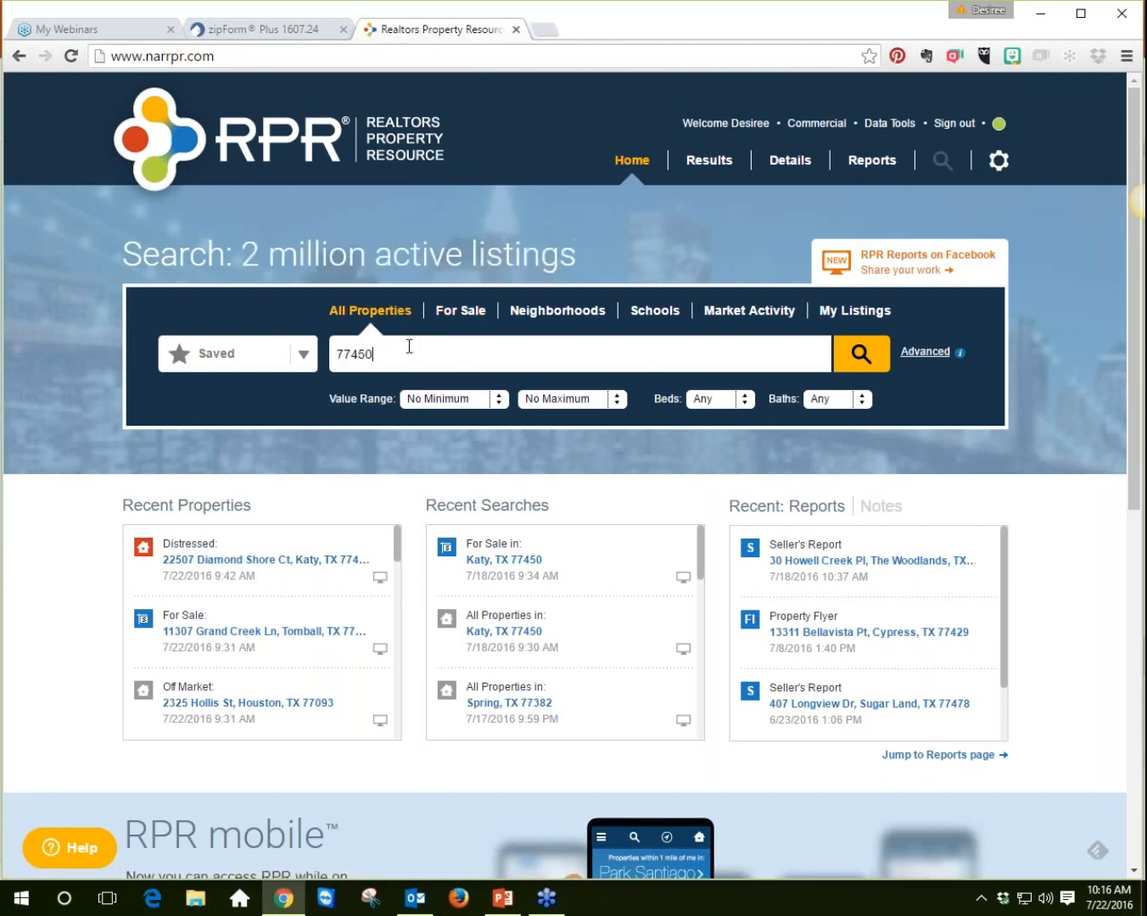
{"action": "left_click", "coordinate": [403, 380]}
{"action": "left_click", "coordinate": [876, 361]}
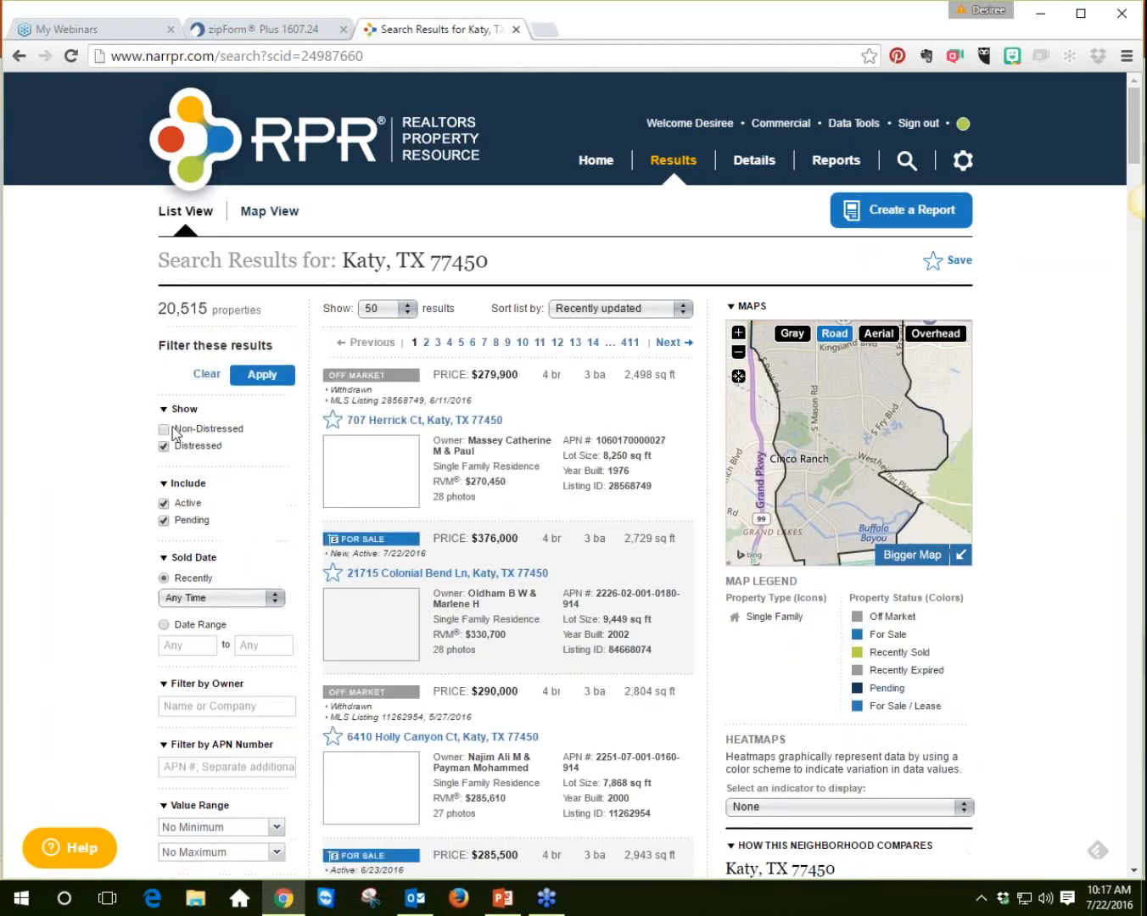
Step: Filter the search results to exclude Active and Pending listings and apply the filter
{"action": "left_click", "coordinate": [164, 502]}
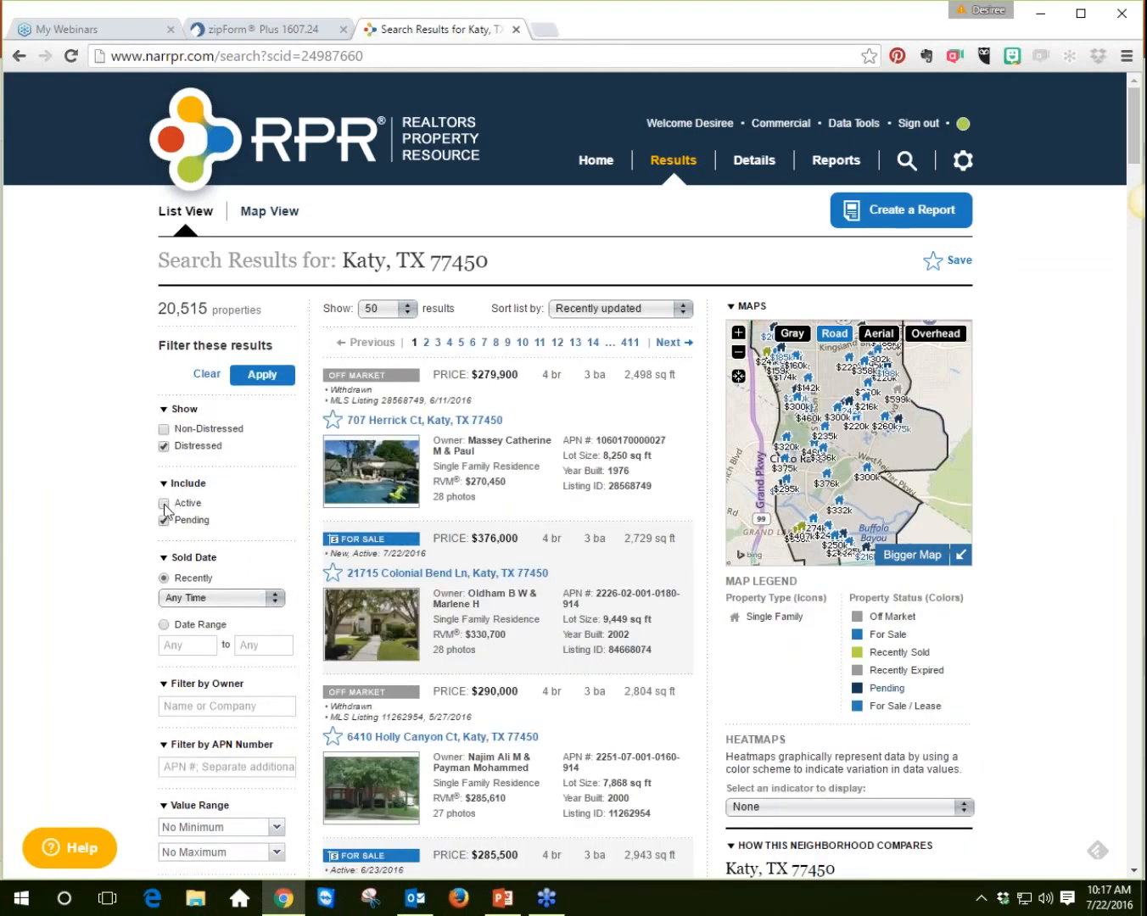
{"action": "left_click", "coordinate": [165, 520]}
{"action": "left_click", "coordinate": [265, 382]}
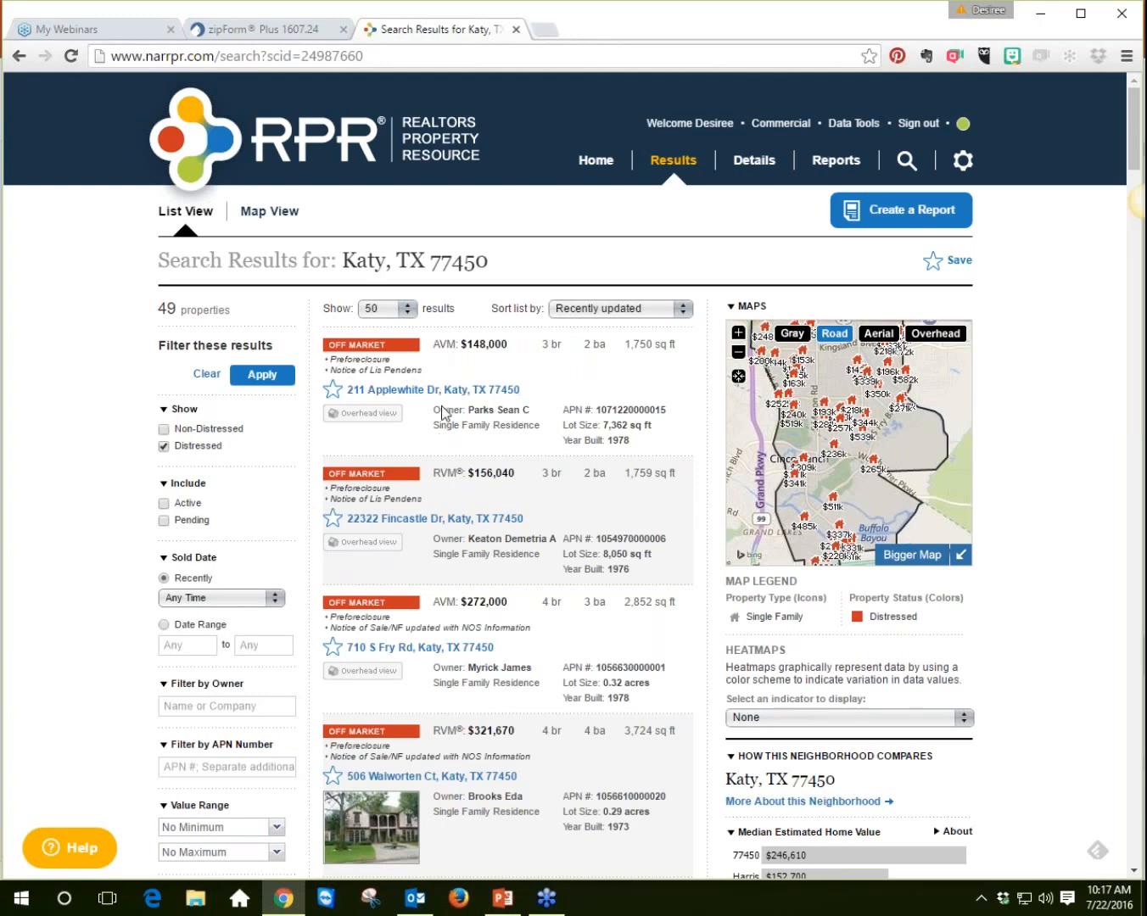
Step: Scroll the distressed results and open the fourth property's details page
{"action": "scroll", "coordinate": [440, 407], "scroll_direction": "down", "scroll_amount": 2}
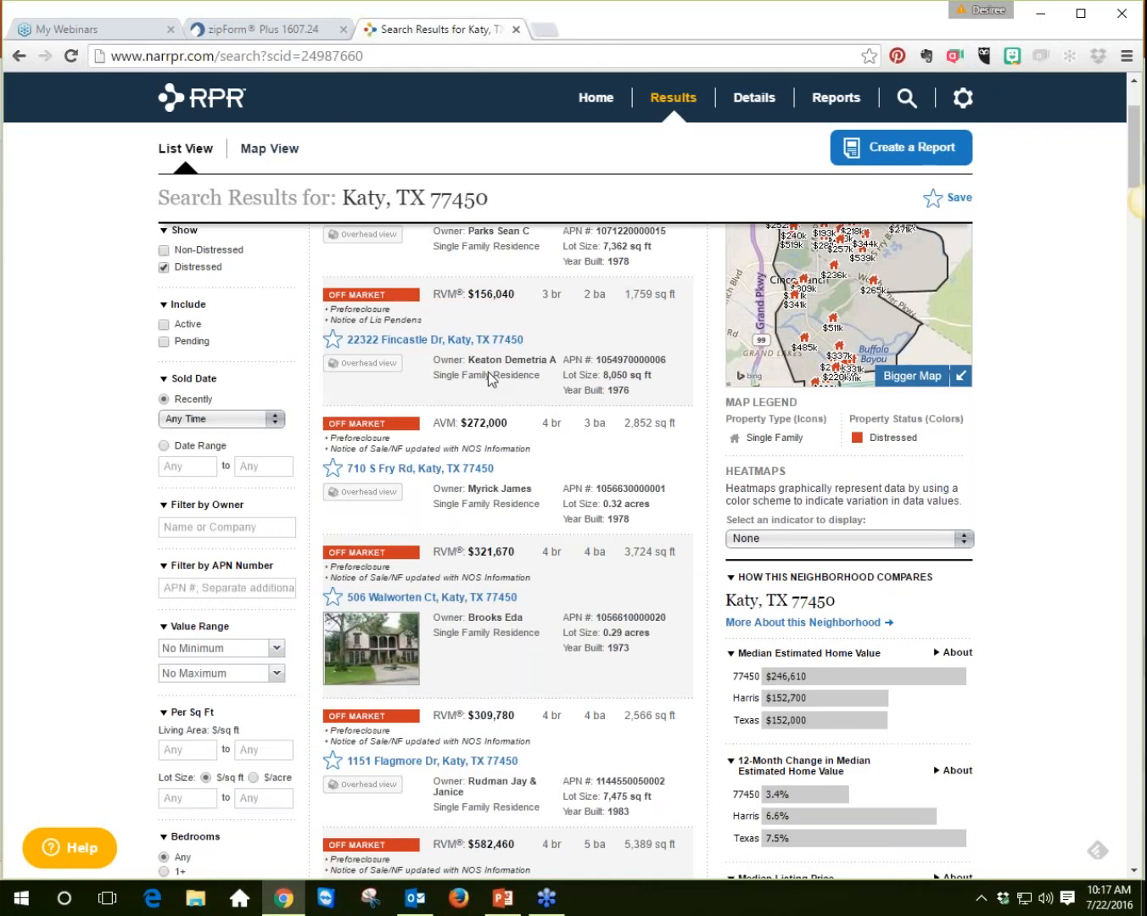
{"action": "scroll", "coordinate": [490, 380], "scroll_direction": "down", "scroll_amount": 2}
{"action": "left_click", "coordinate": [458, 419]}
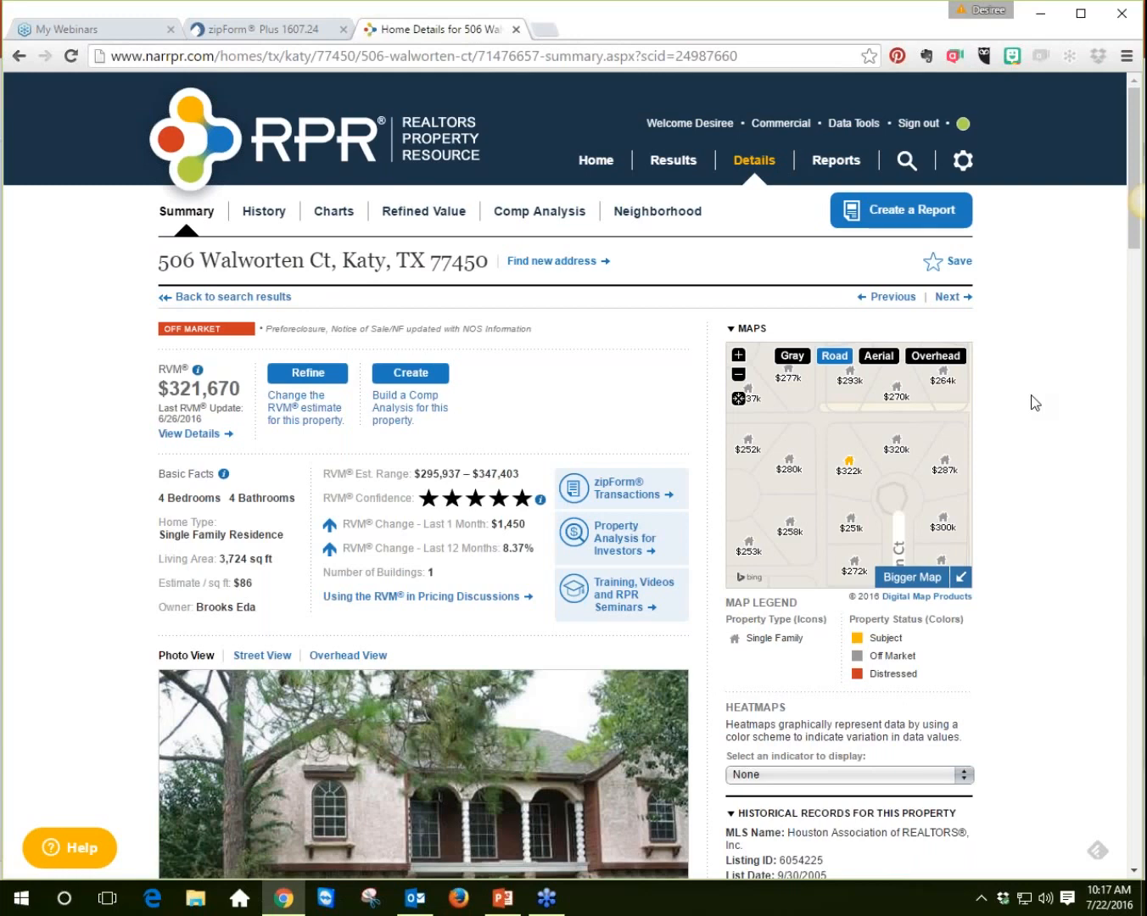
Step: Open the zipForm Transactions panel for this property
{"action": "scroll", "coordinate": [1031, 403], "scroll_direction": "down", "scroll_amount": 2}
{"action": "scroll", "coordinate": [1031, 402], "scroll_direction": "up", "scroll_amount": 2}
{"action": "scroll", "coordinate": [1045, 386], "scroll_direction": "down", "scroll_amount": 1}
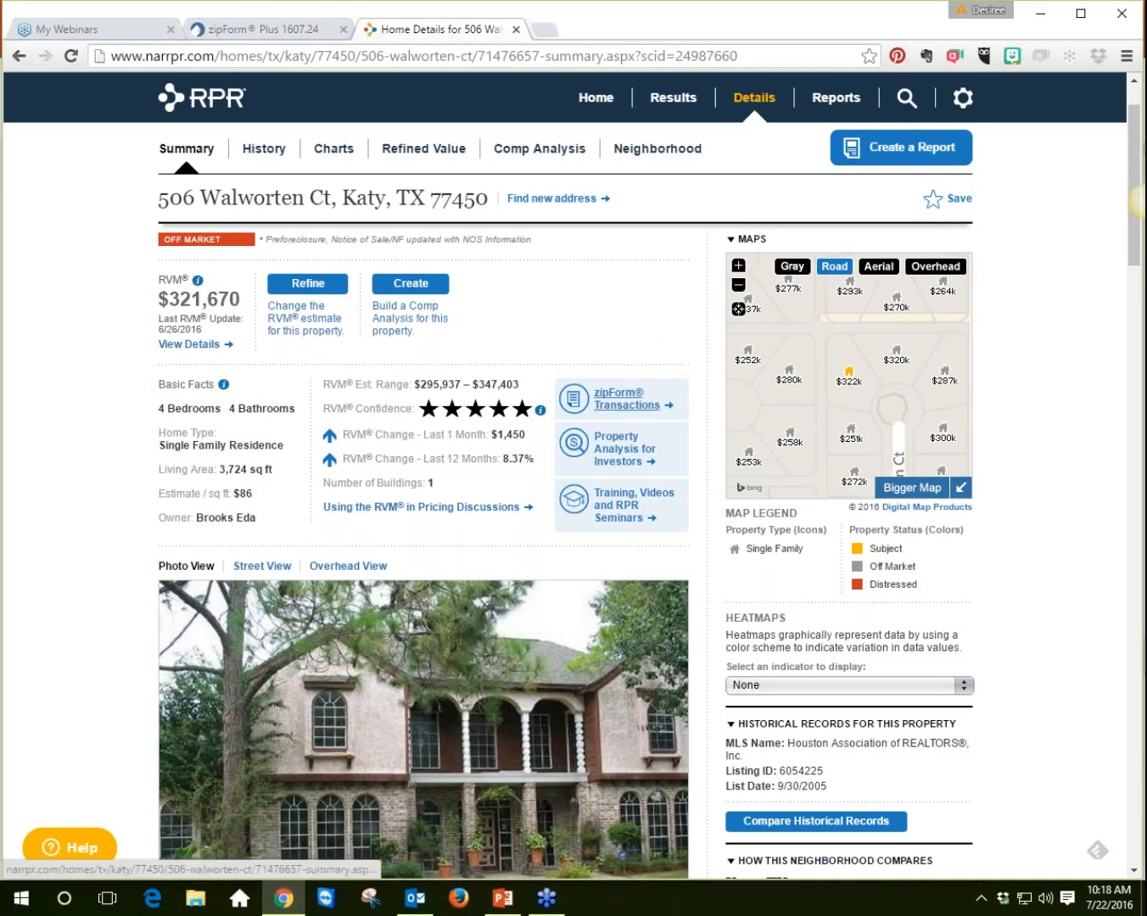
{"action": "left_click", "coordinate": [627, 406]}
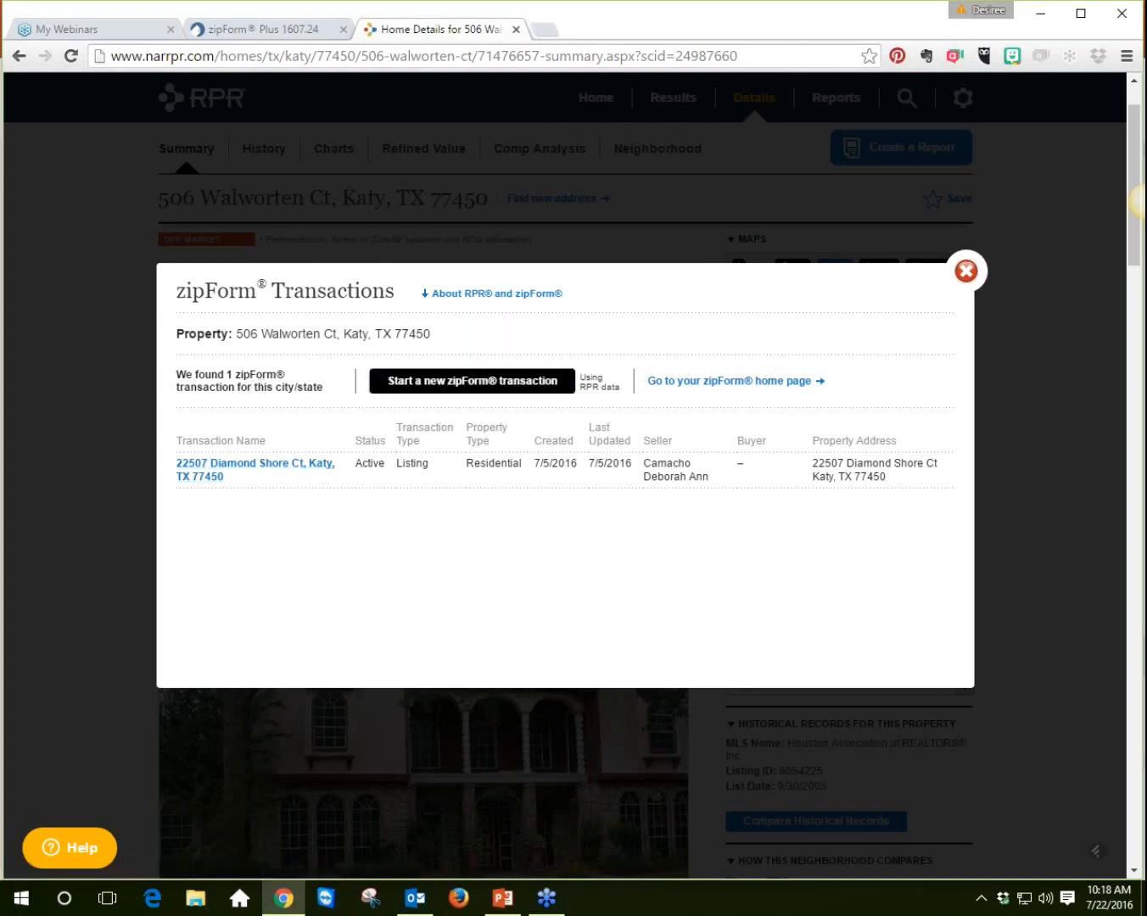
Step: Start a new zipForm transaction using RPR data and go to zipForm
{"action": "left_click", "coordinate": [488, 391]}
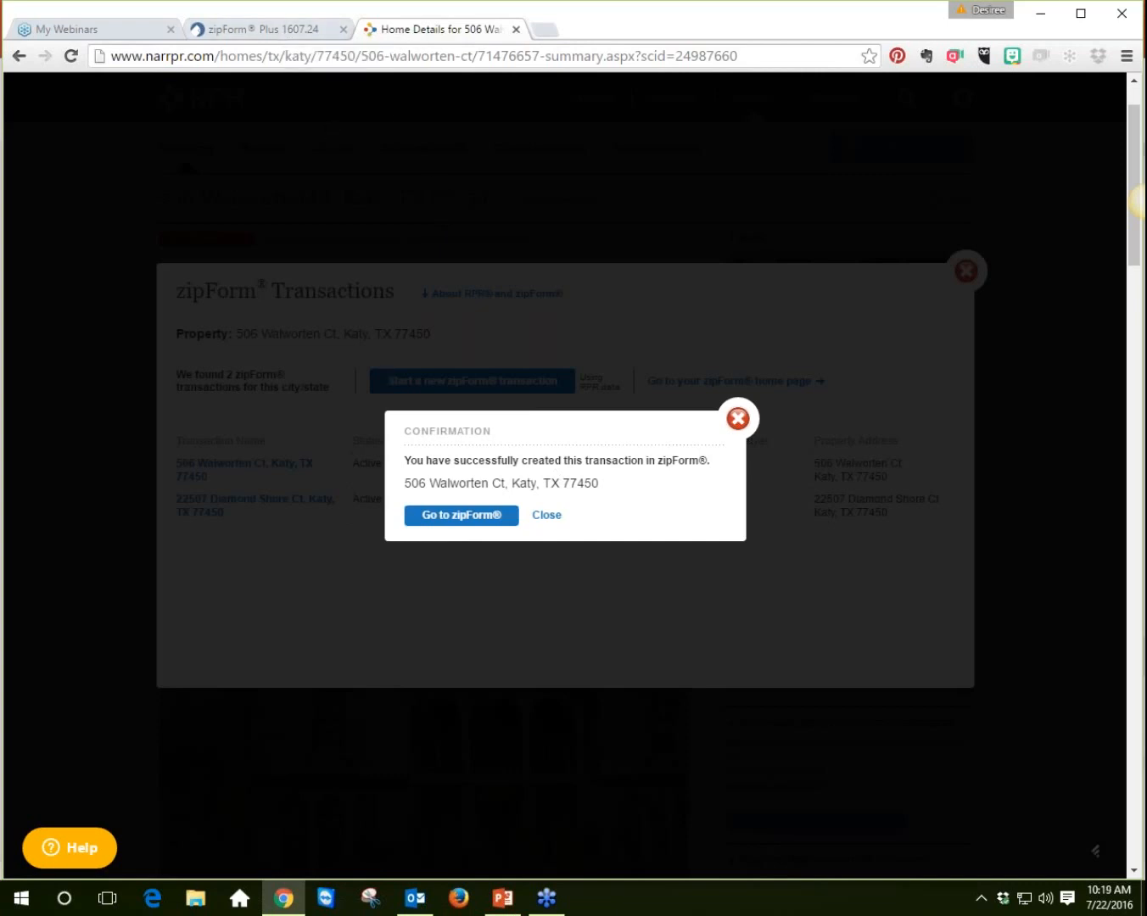
{"action": "left_click", "coordinate": [474, 527]}
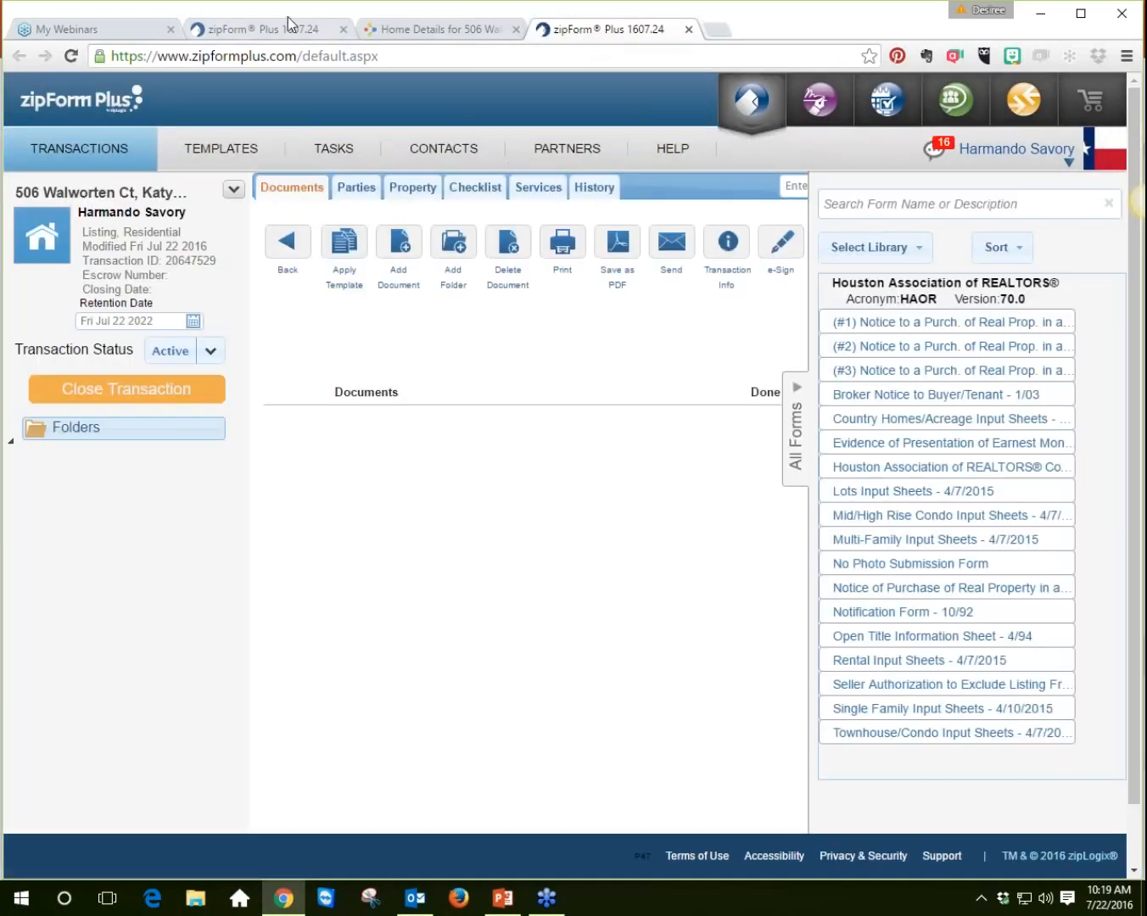
Step: Close the older zipForm tab and collapse the All Forms panel in the new transaction
{"action": "left_click", "coordinate": [342, 30]}
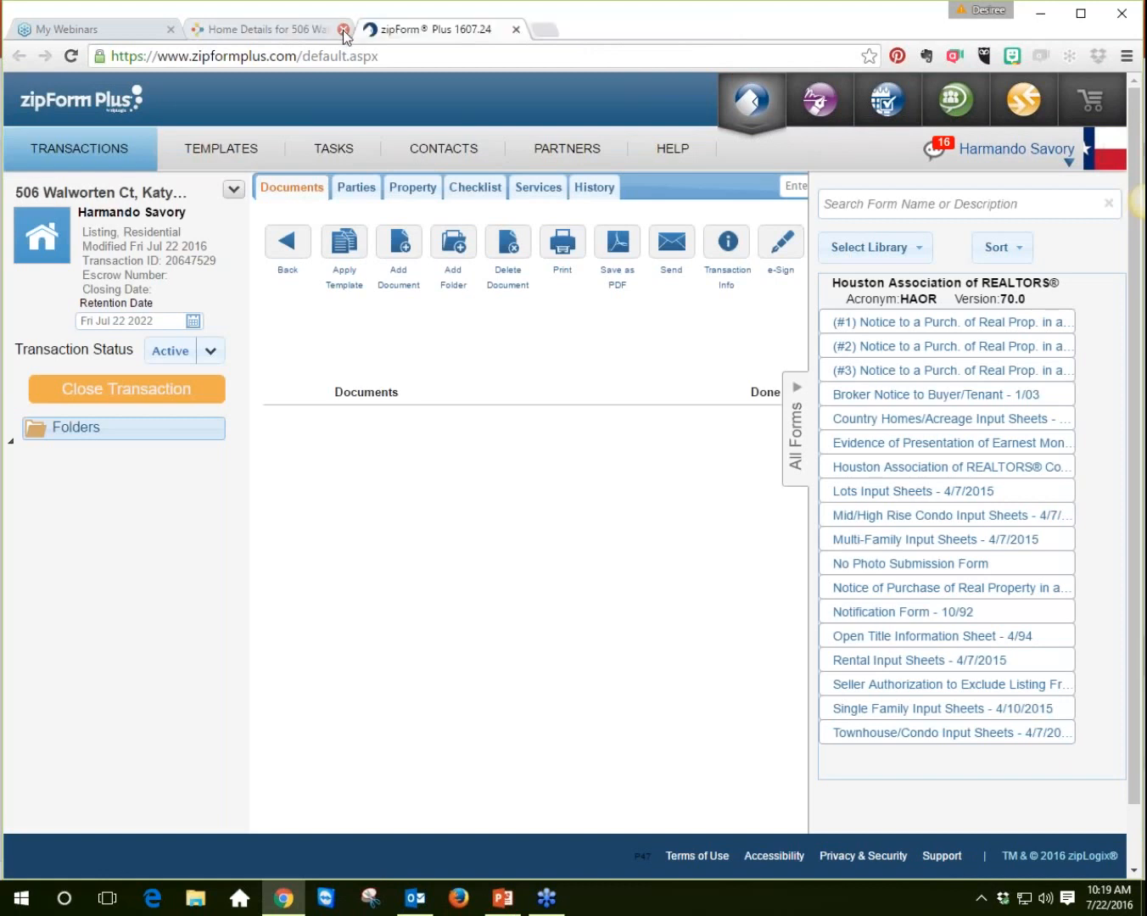
{"action": "left_click", "coordinate": [796, 463]}
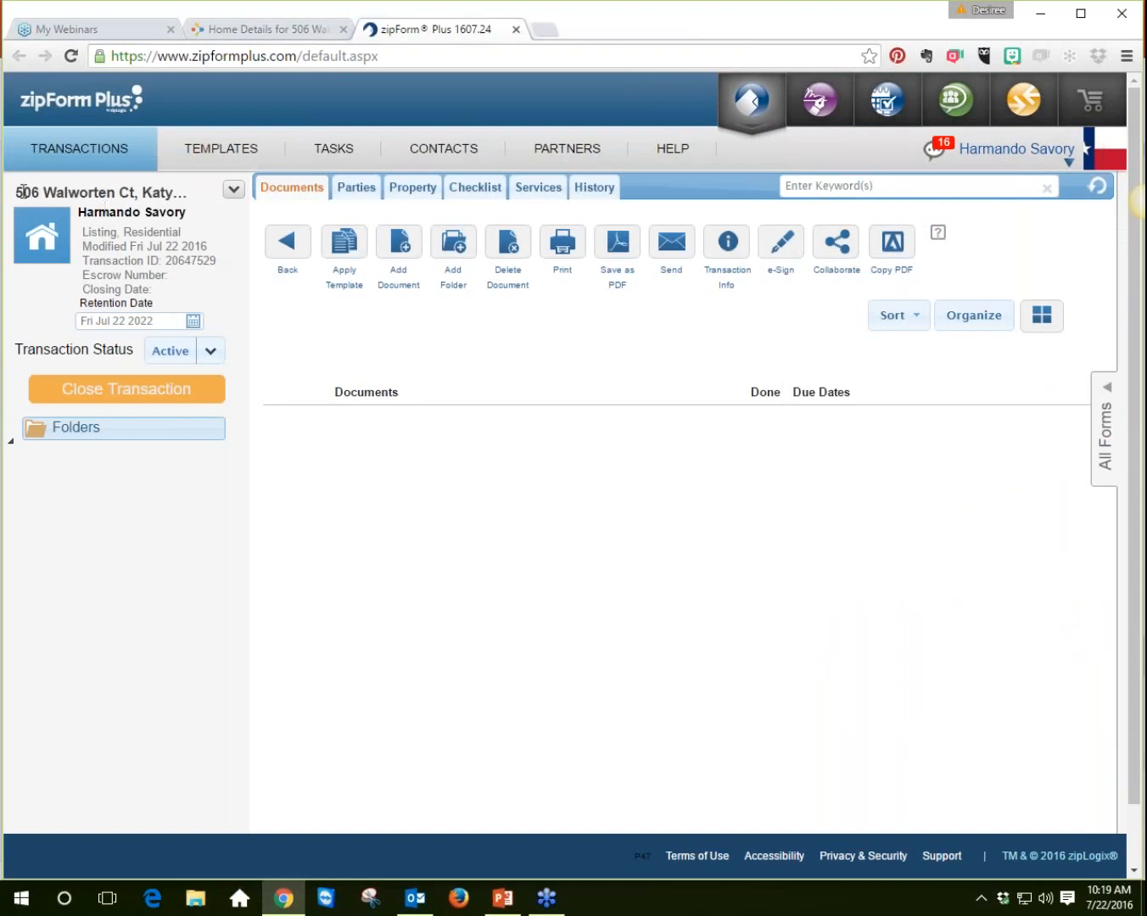
Step: Review the property data imported into the transaction's Property tab
{"action": "left_click_drag", "start_coordinate": [34, 193], "coordinate": [185, 222]}
{"action": "left_click", "coordinate": [194, 535]}
{"action": "left_click", "coordinate": [410, 188]}
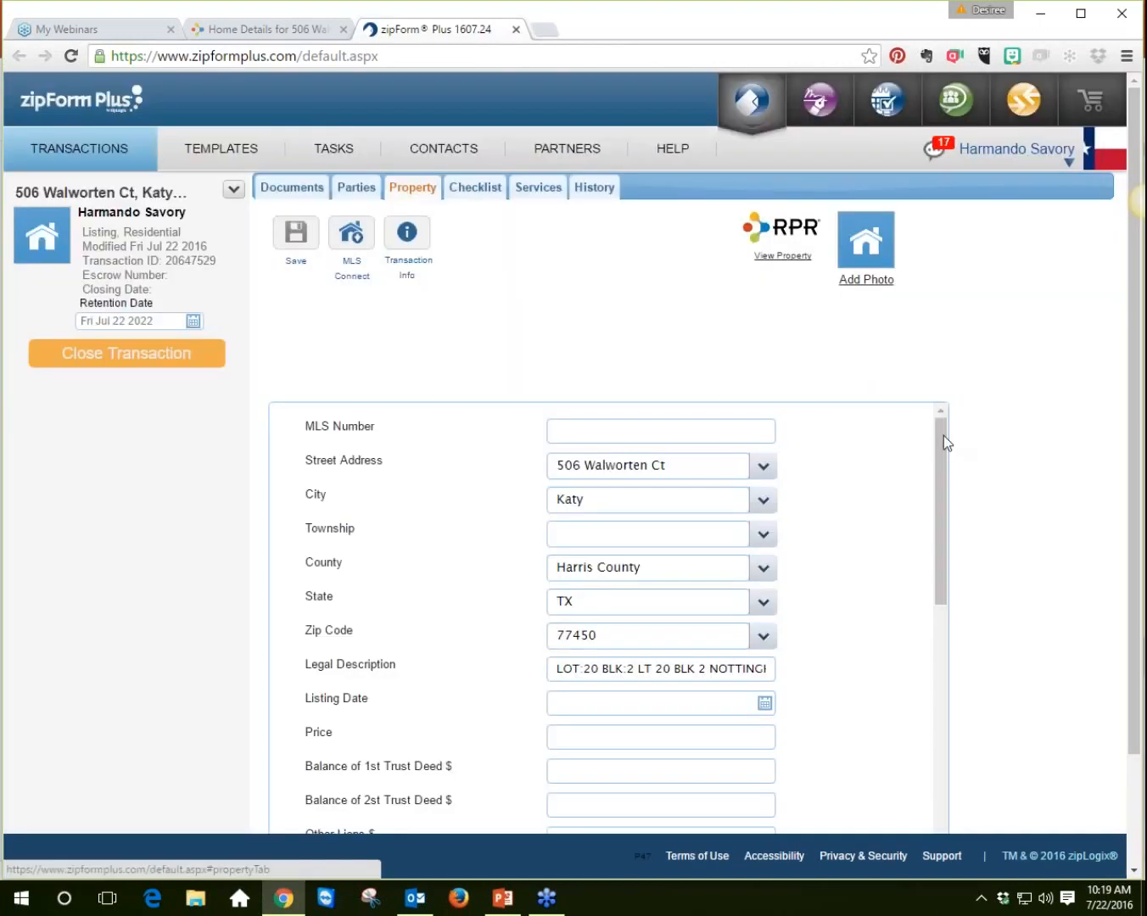
{"action": "left_click_drag", "start_coordinate": [946, 440], "coordinate": [944, 779]}
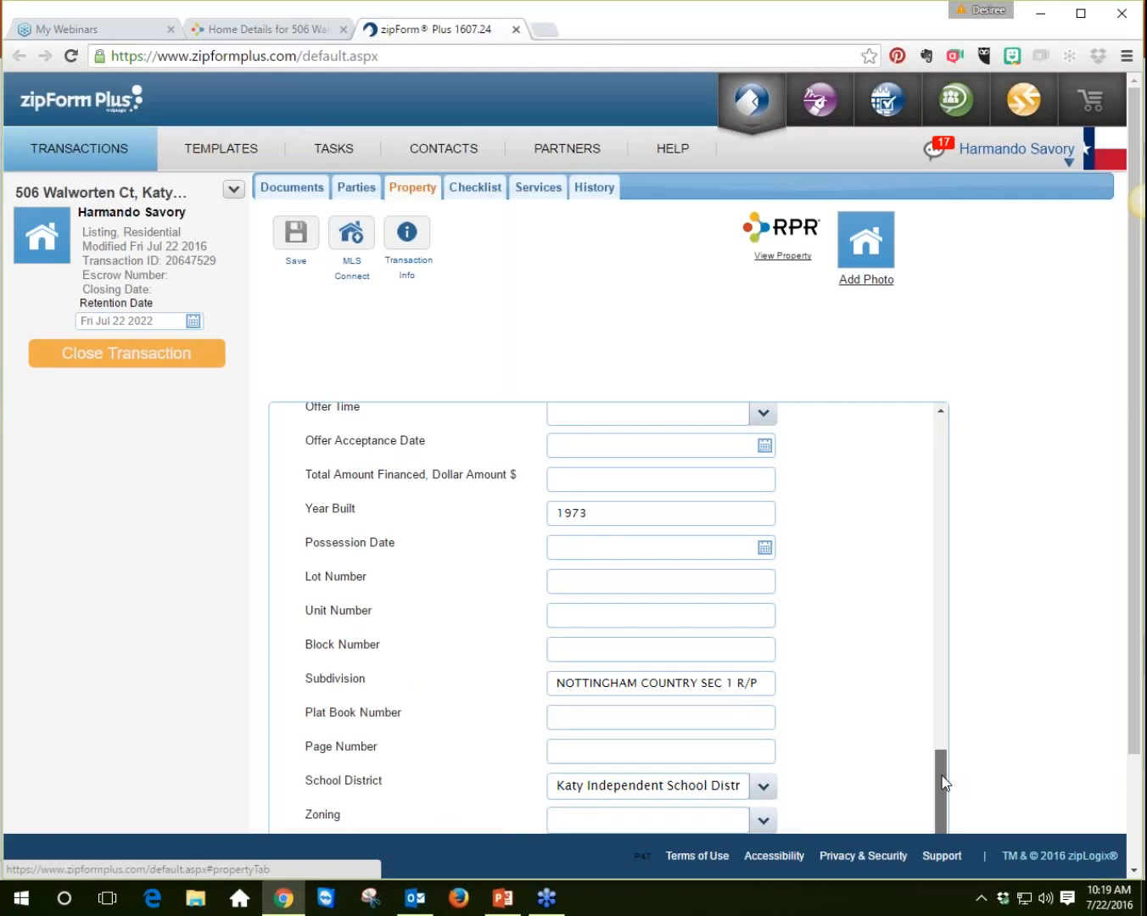
{"action": "left_click_drag", "start_coordinate": [940, 757], "coordinate": [944, 439]}
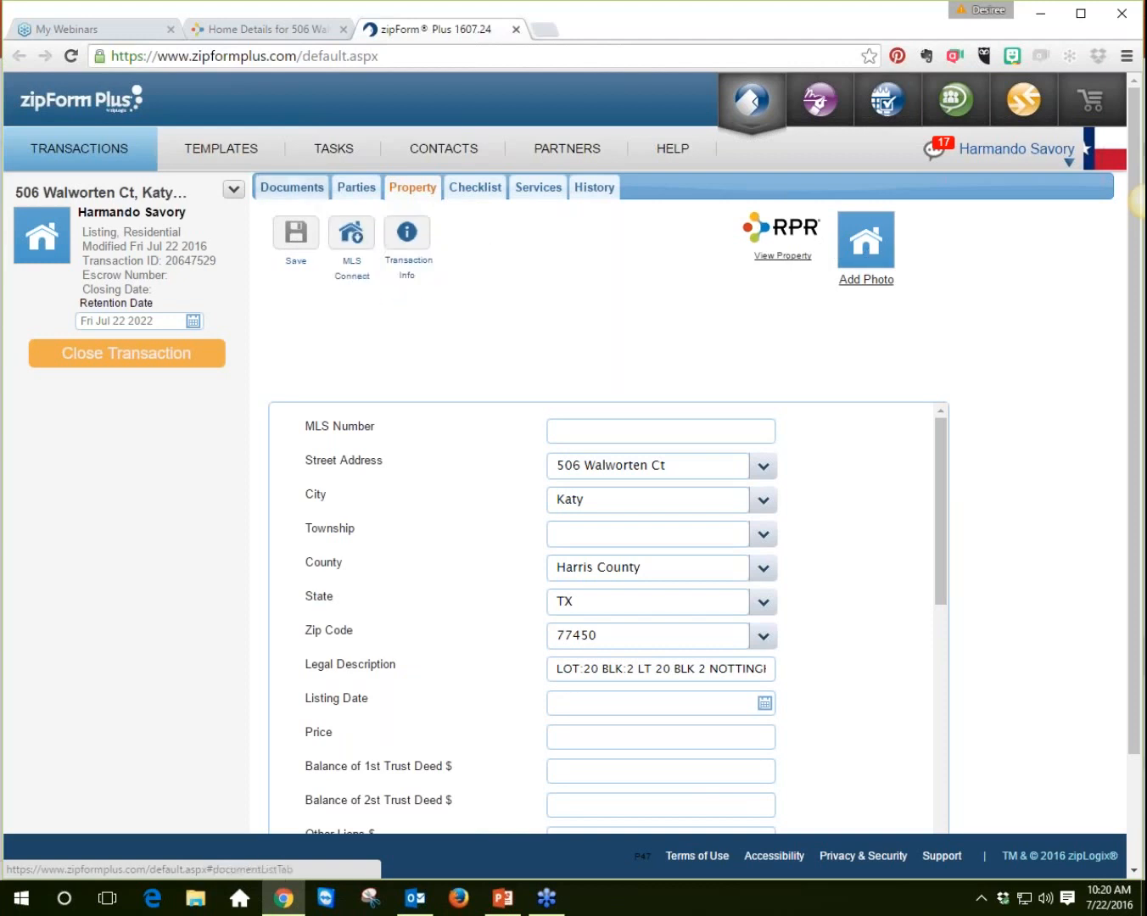
{"action": "left_click", "coordinate": [292, 187]}
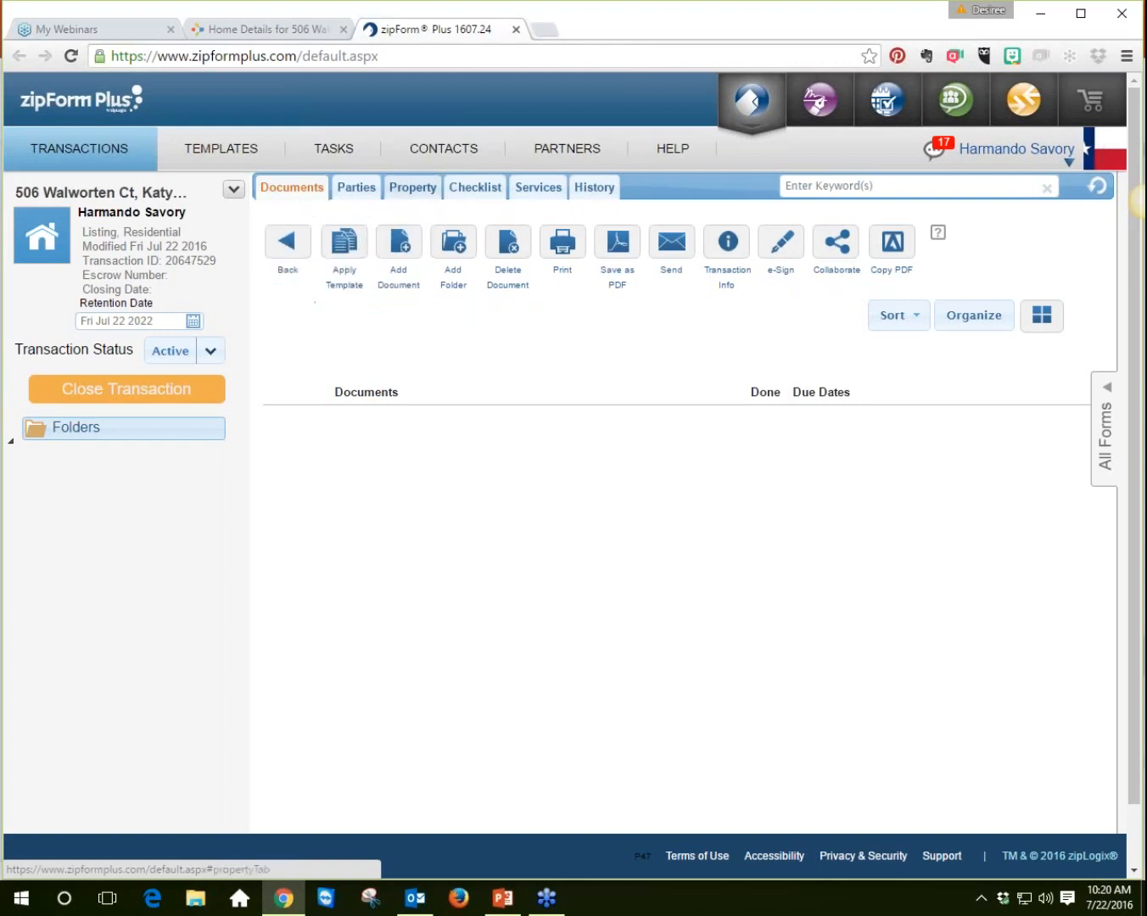
{"action": "left_click", "coordinate": [414, 189]}
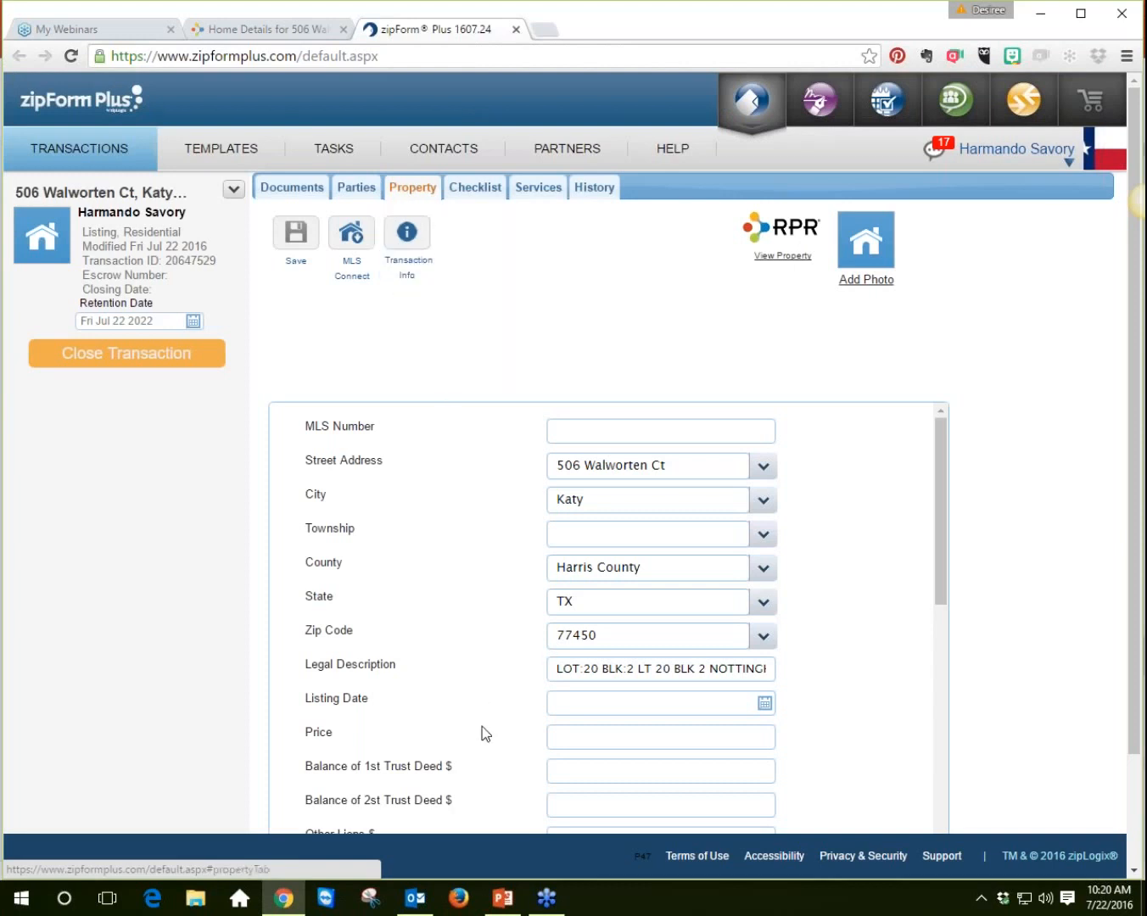
{"action": "left_click", "coordinate": [304, 193]}
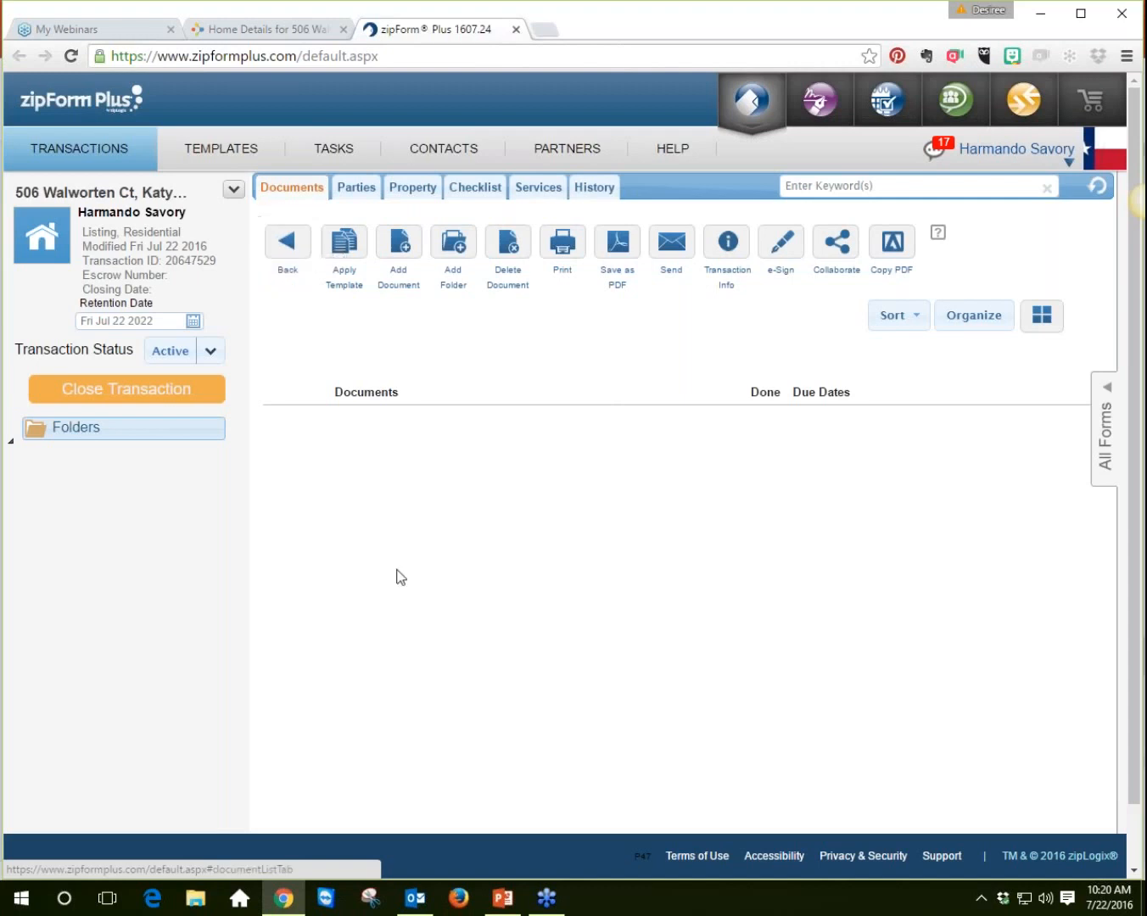
Step: Apply the SINGLE FAMILY LISTING template to the transaction
{"action": "left_click", "coordinate": [353, 253]}
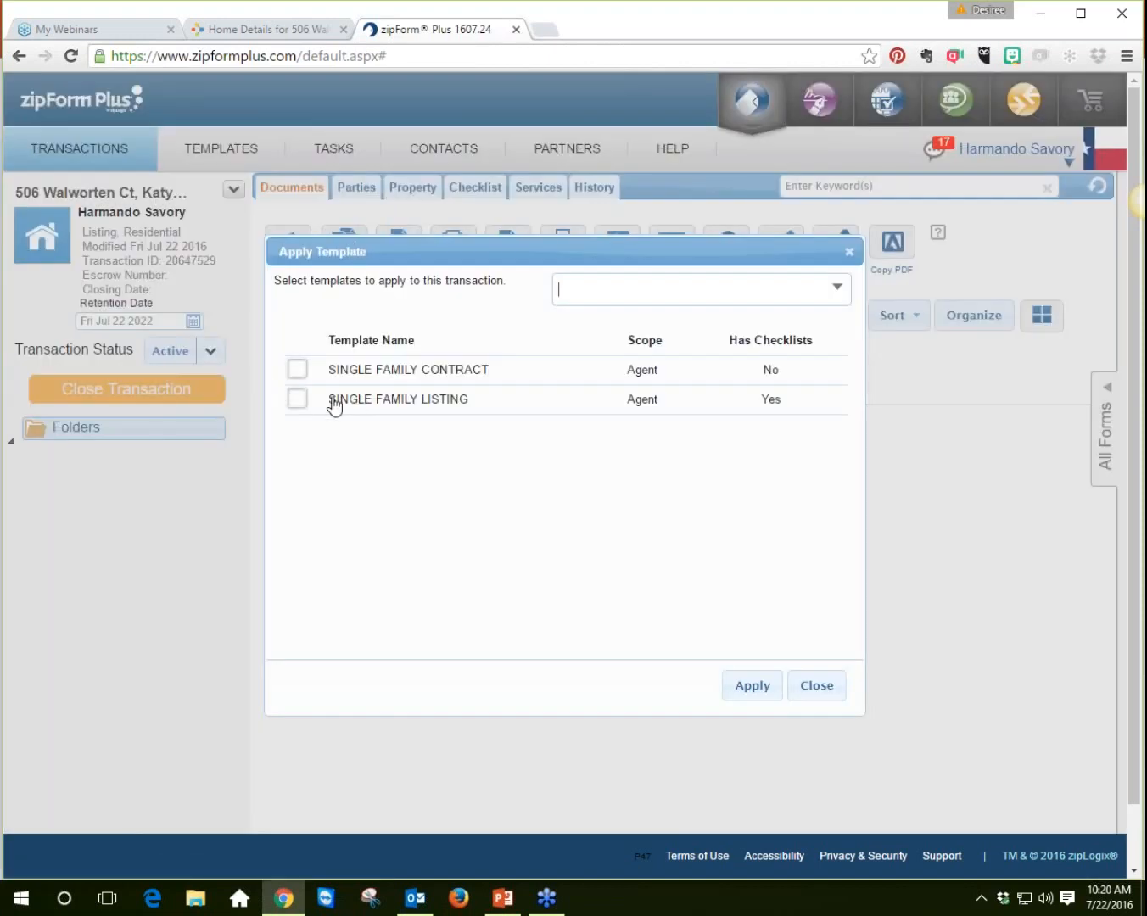
{"action": "left_click", "coordinate": [296, 401]}
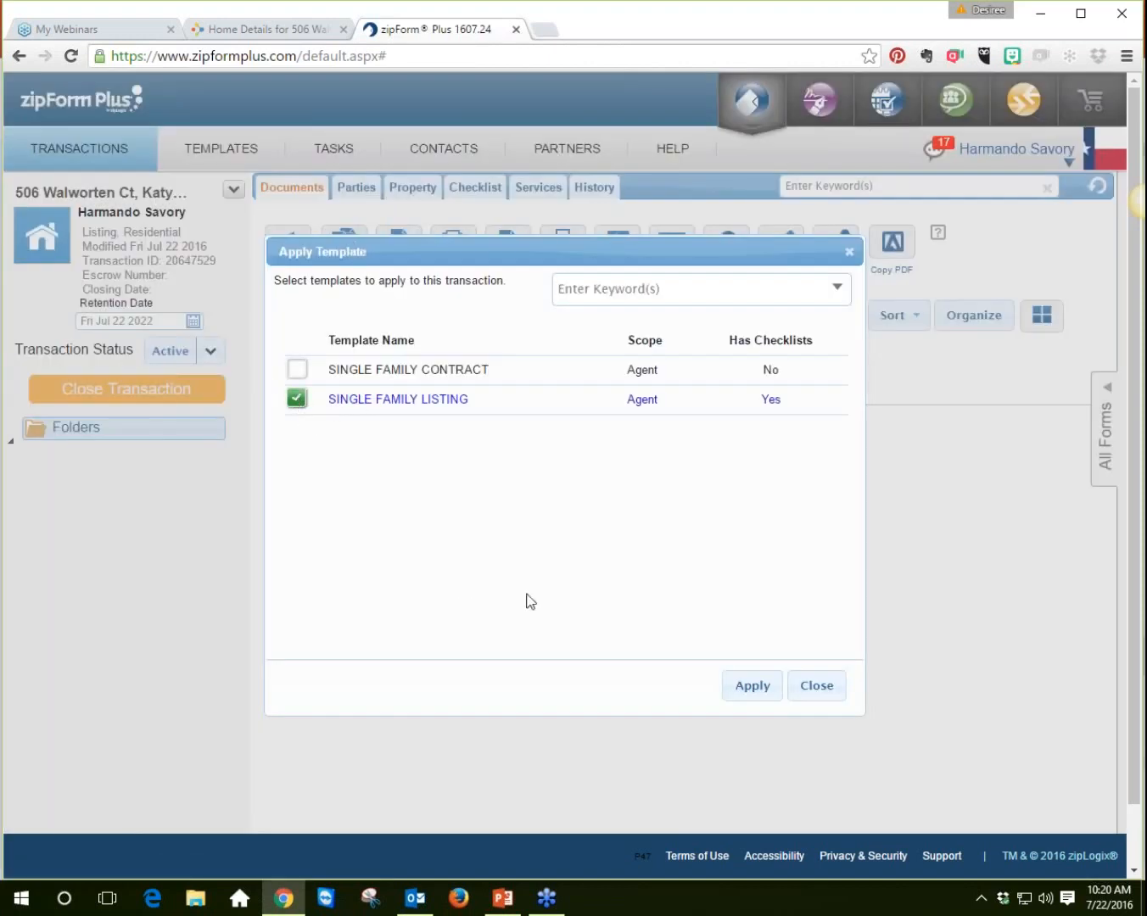
{"action": "left_click", "coordinate": [752, 688]}
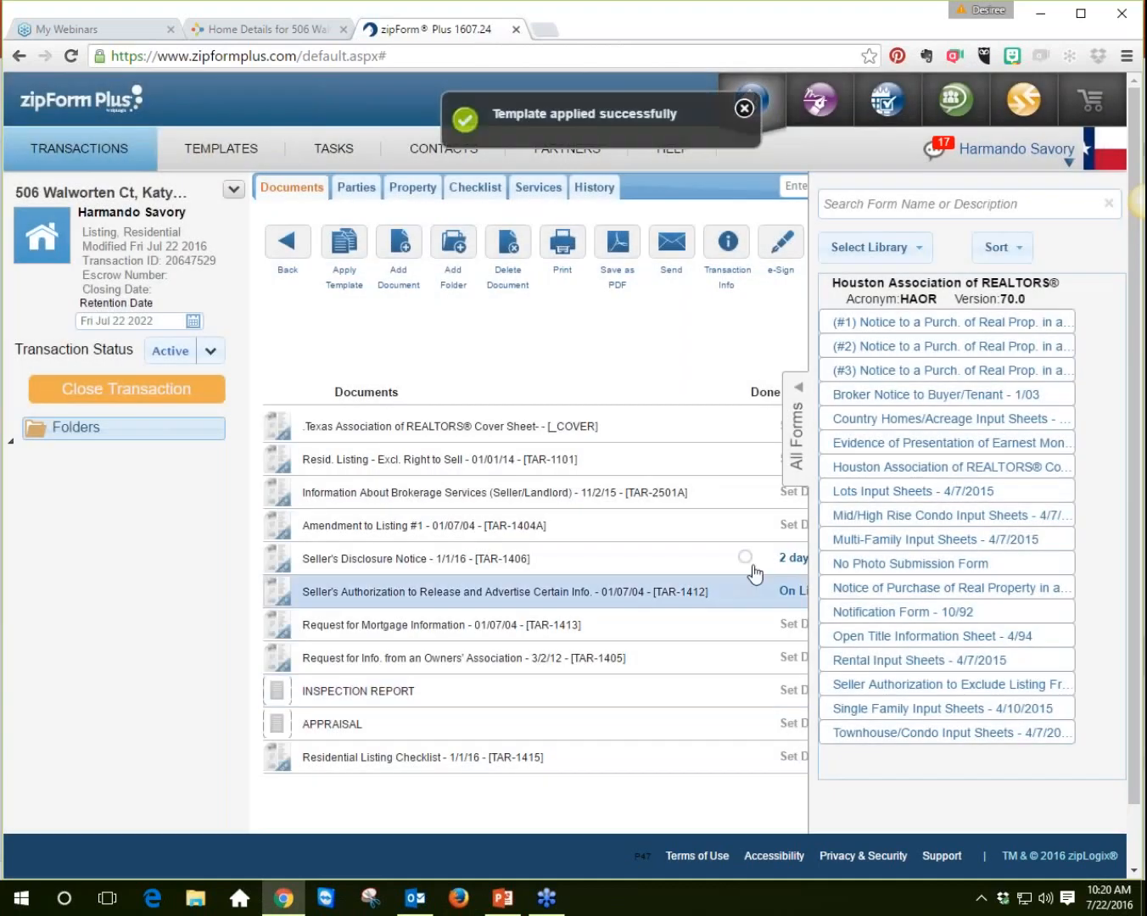
Step: Open the Texas Association of REALTORS Cover Sheet and scroll through its prefilled fields
{"action": "left_click", "coordinate": [798, 441]}
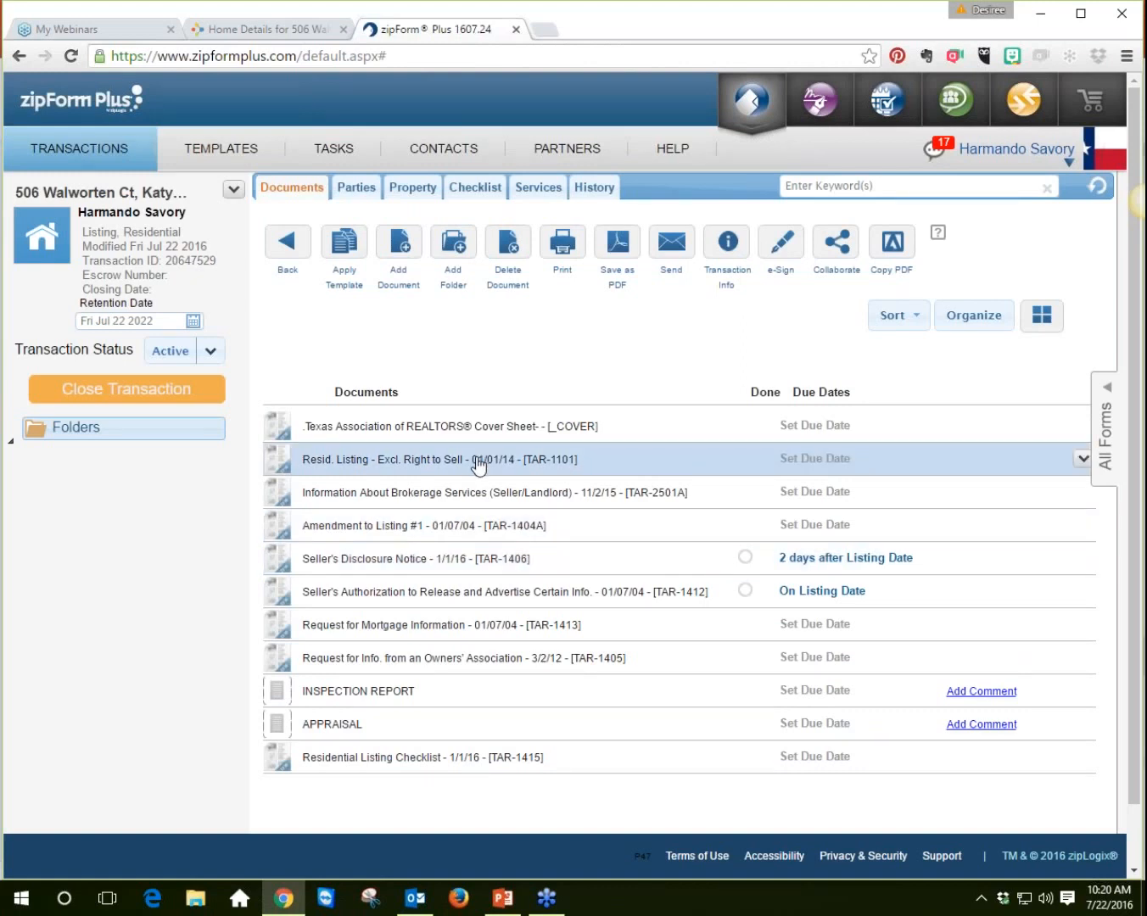
{"action": "left_click", "coordinate": [522, 432]}
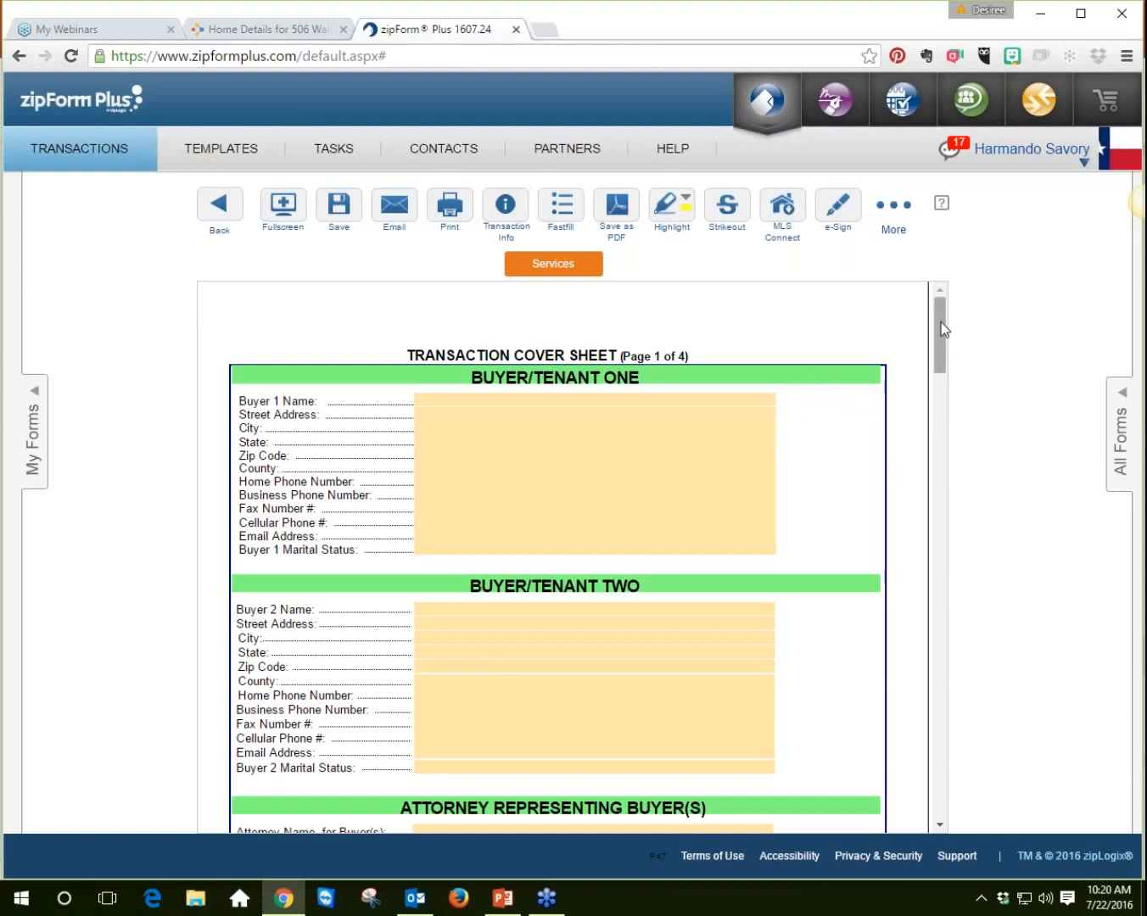
{"action": "left_click_drag", "start_coordinate": [940, 321], "coordinate": [935, 405]}
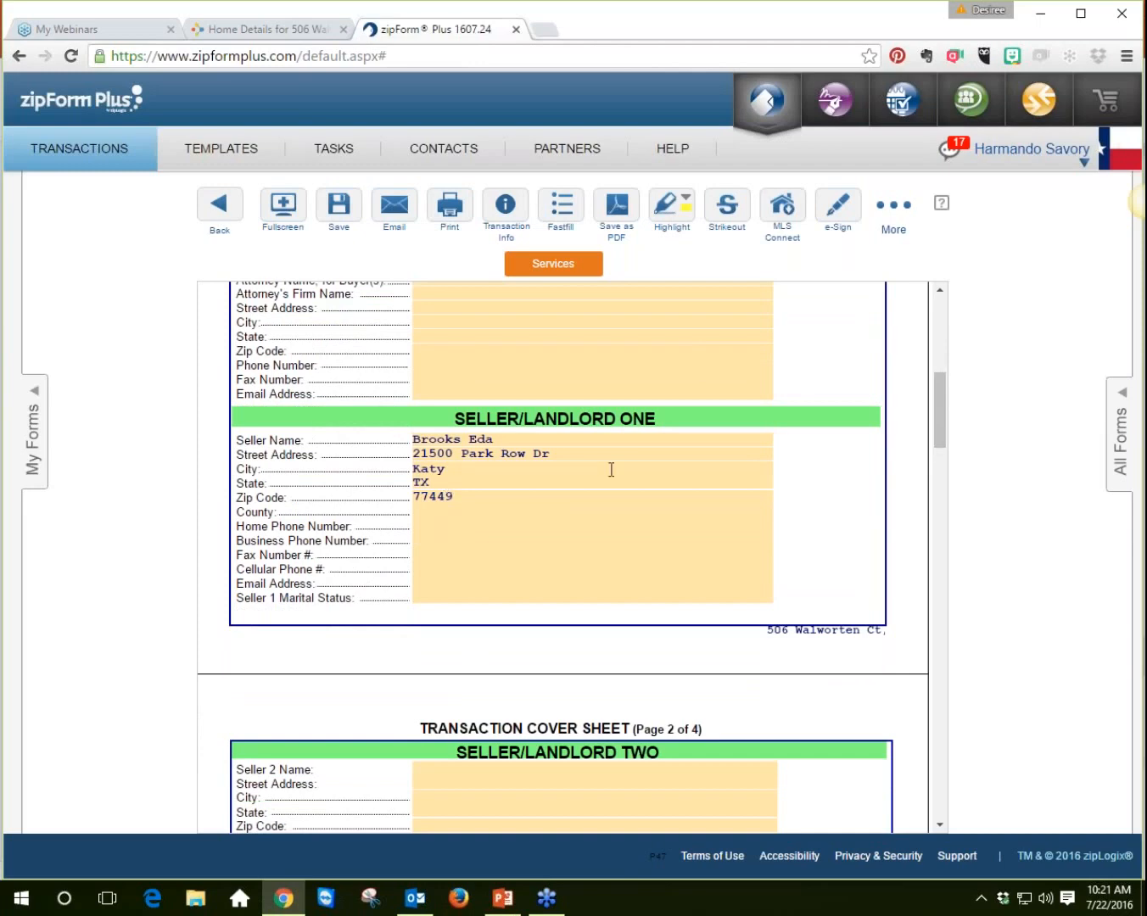
{"action": "left_click_drag", "start_coordinate": [941, 386], "coordinate": [946, 585]}
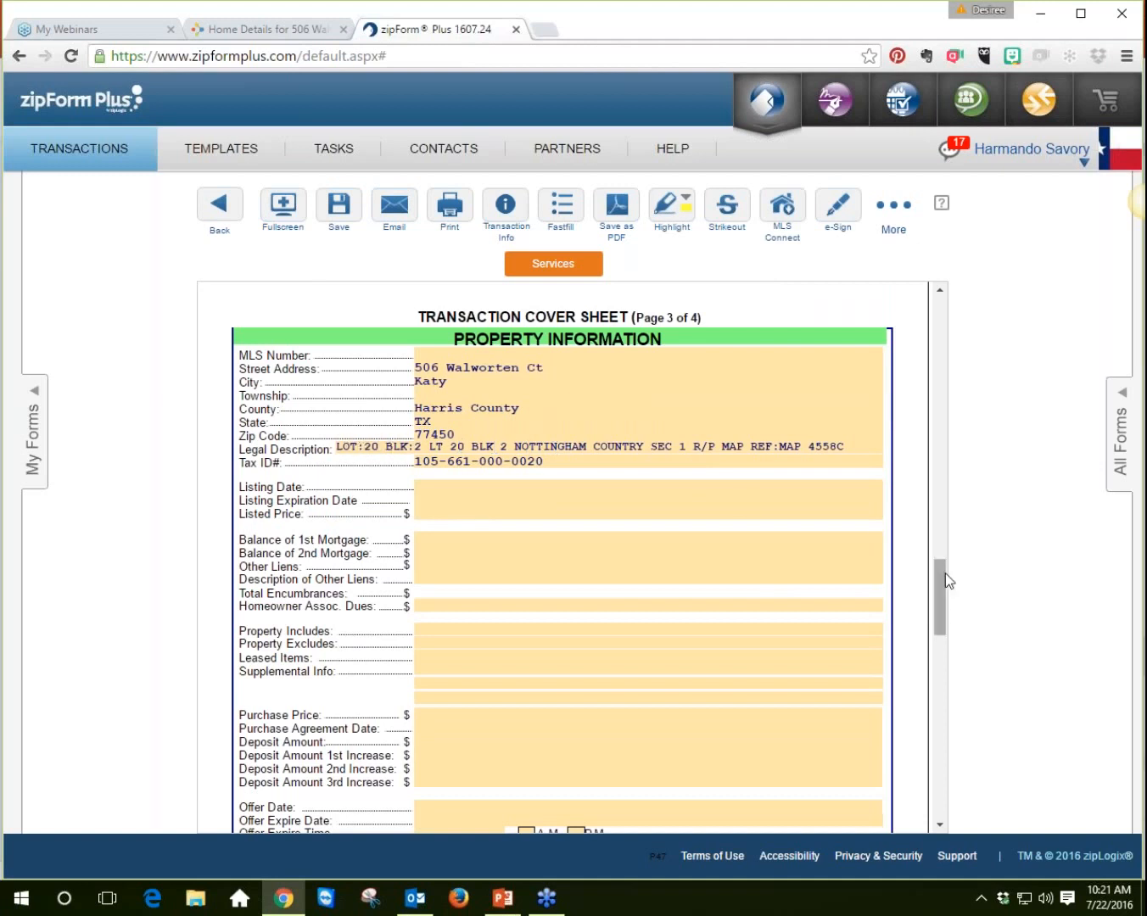
Step: Fill in the cover sheet's Lot Number as 20 and Block as 2
{"action": "left_click_drag", "start_coordinate": [941, 575], "coordinate": [924, 647]}
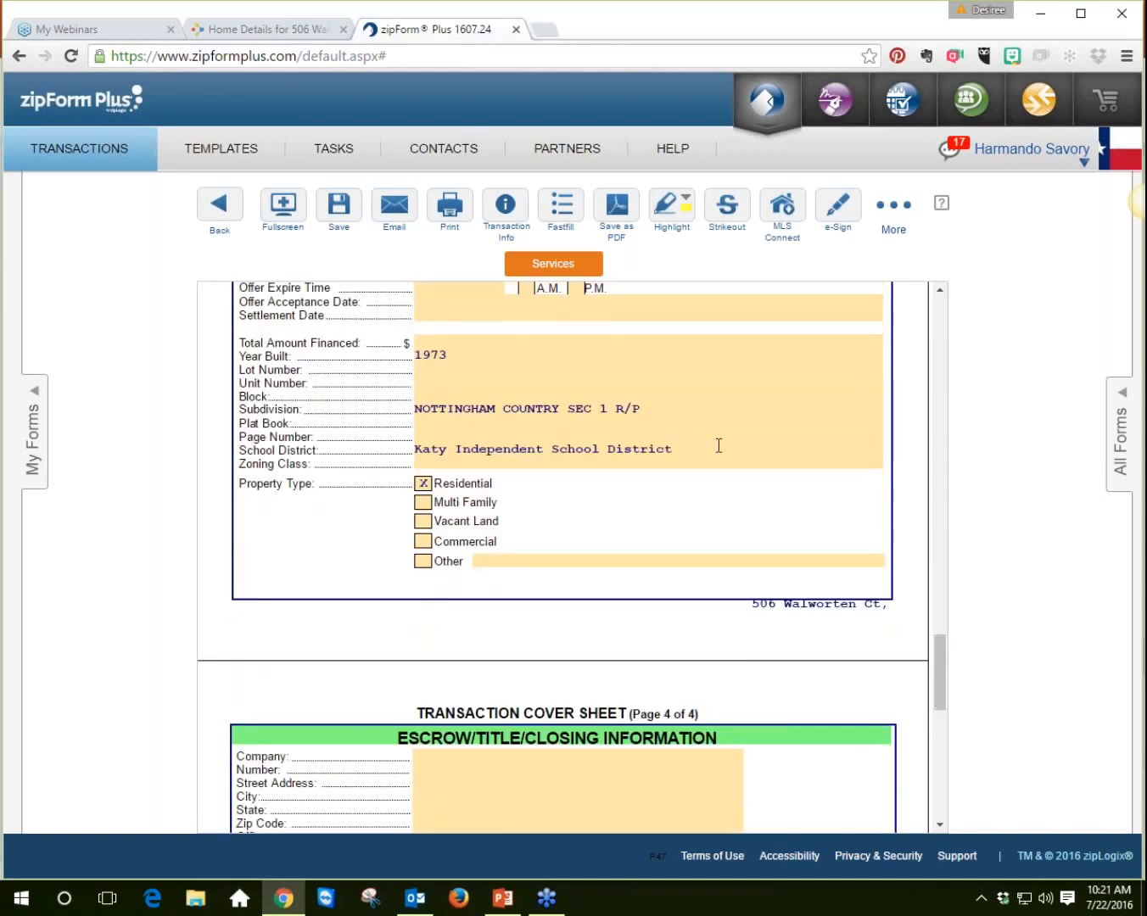
{"action": "left_click_drag", "start_coordinate": [940, 648], "coordinate": [913, 650]}
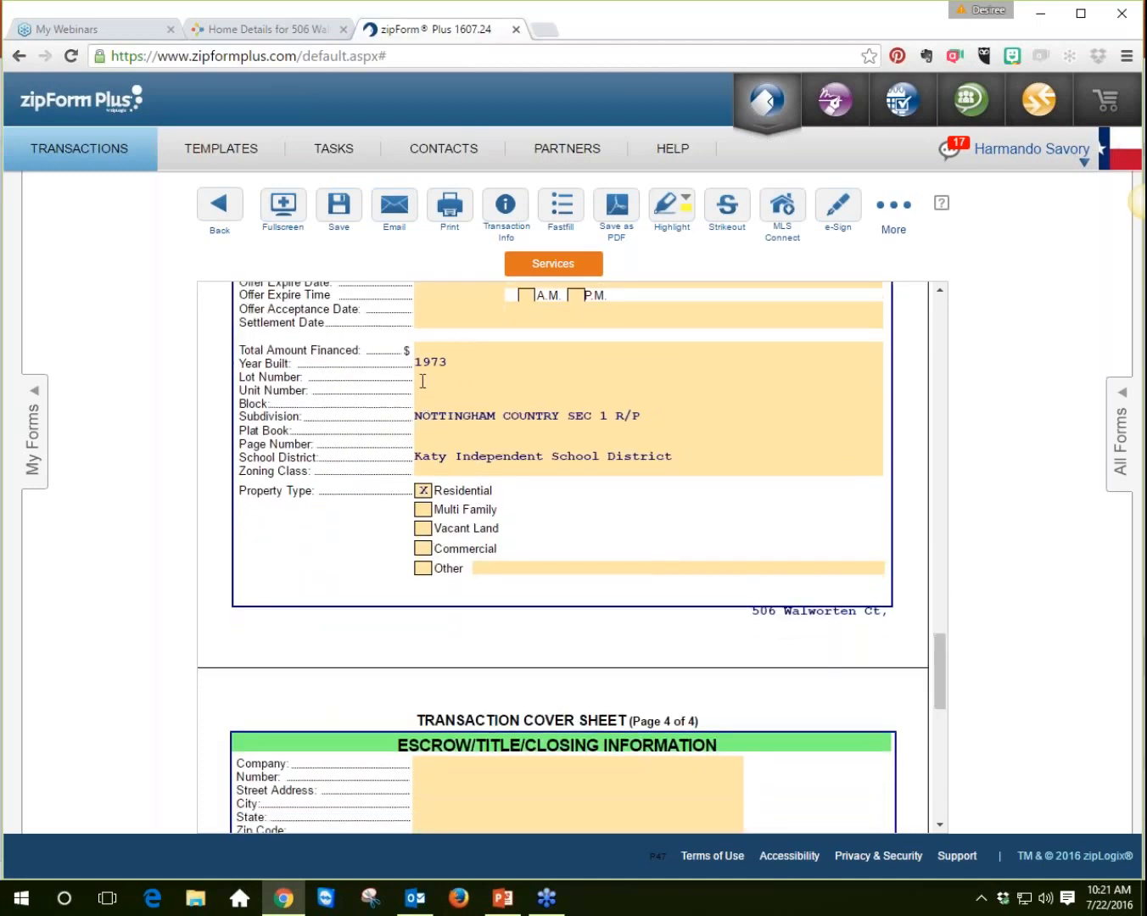
{"action": "left_click", "coordinate": [422, 375]}
{"action": "type", "text": "20"}
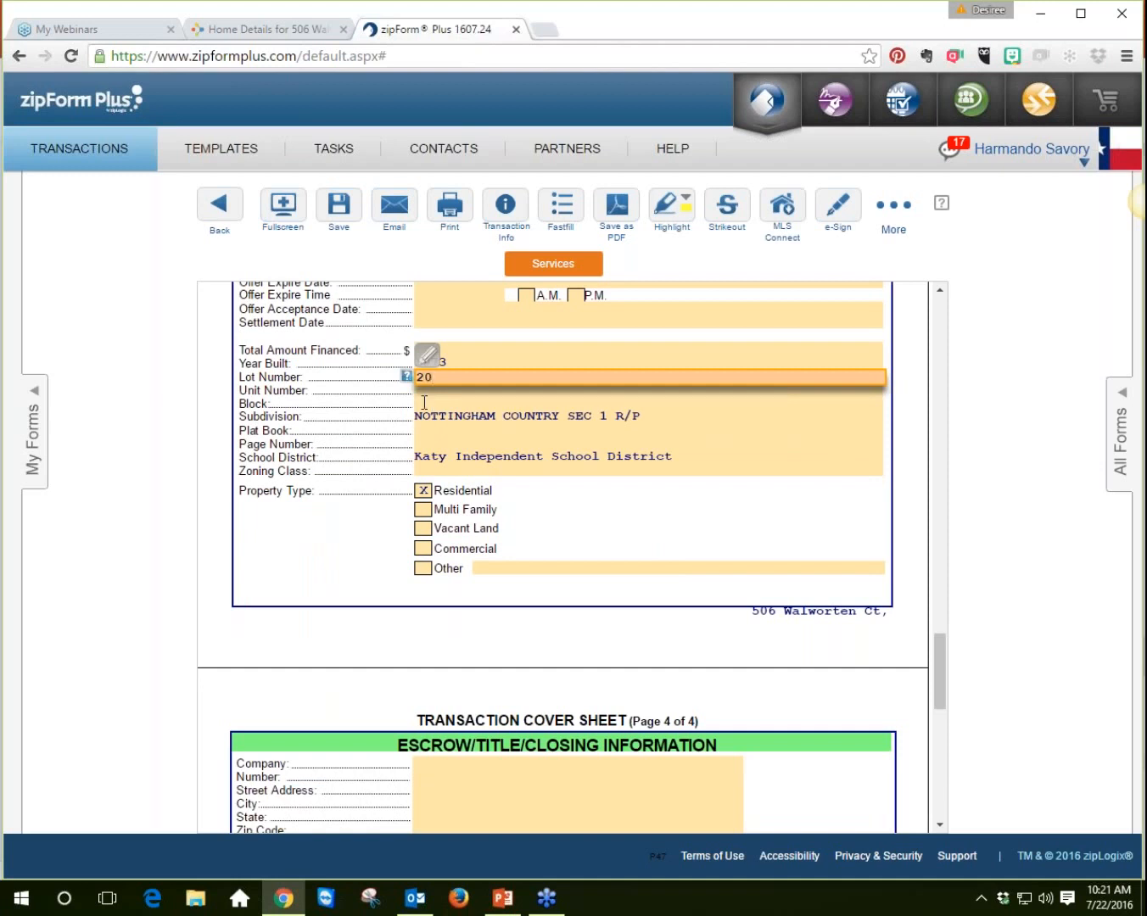
{"action": "left_click", "coordinate": [424, 402]}
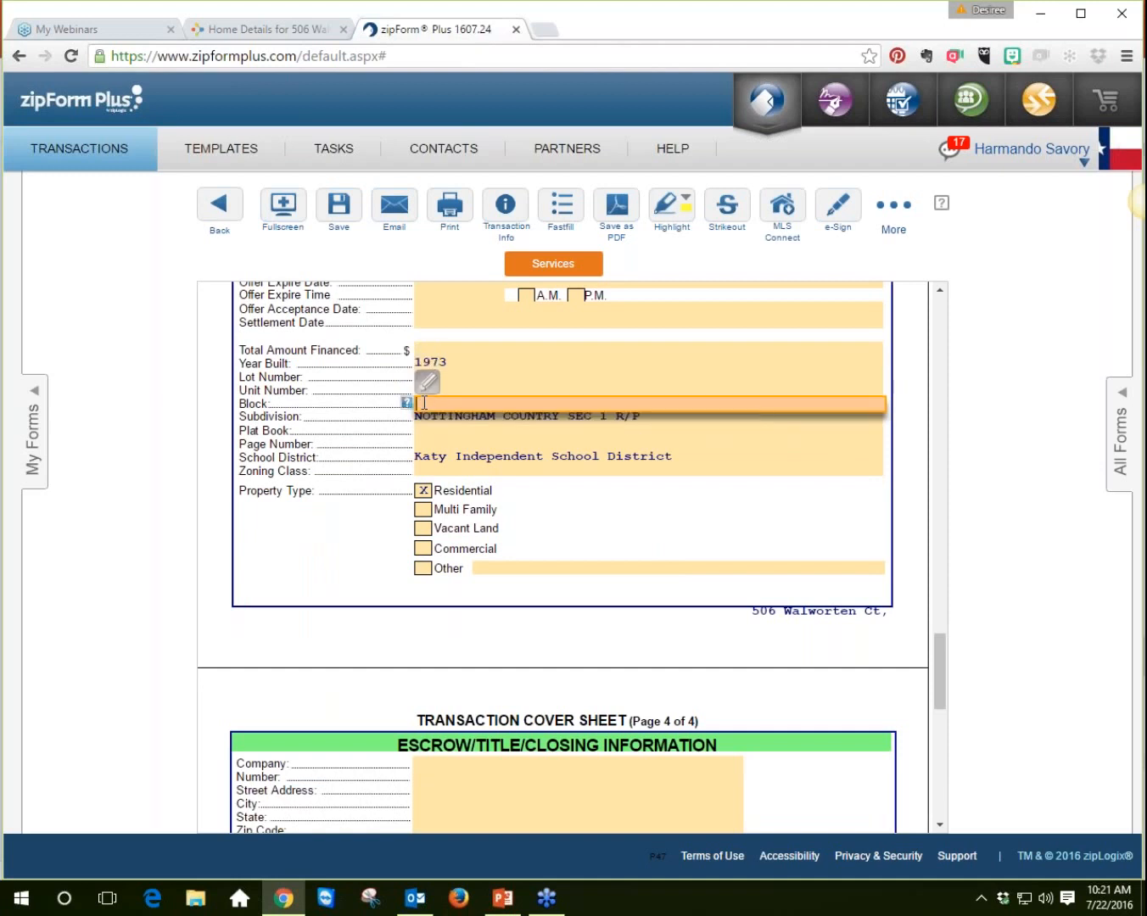
{"action": "left_click", "coordinate": [177, 456]}
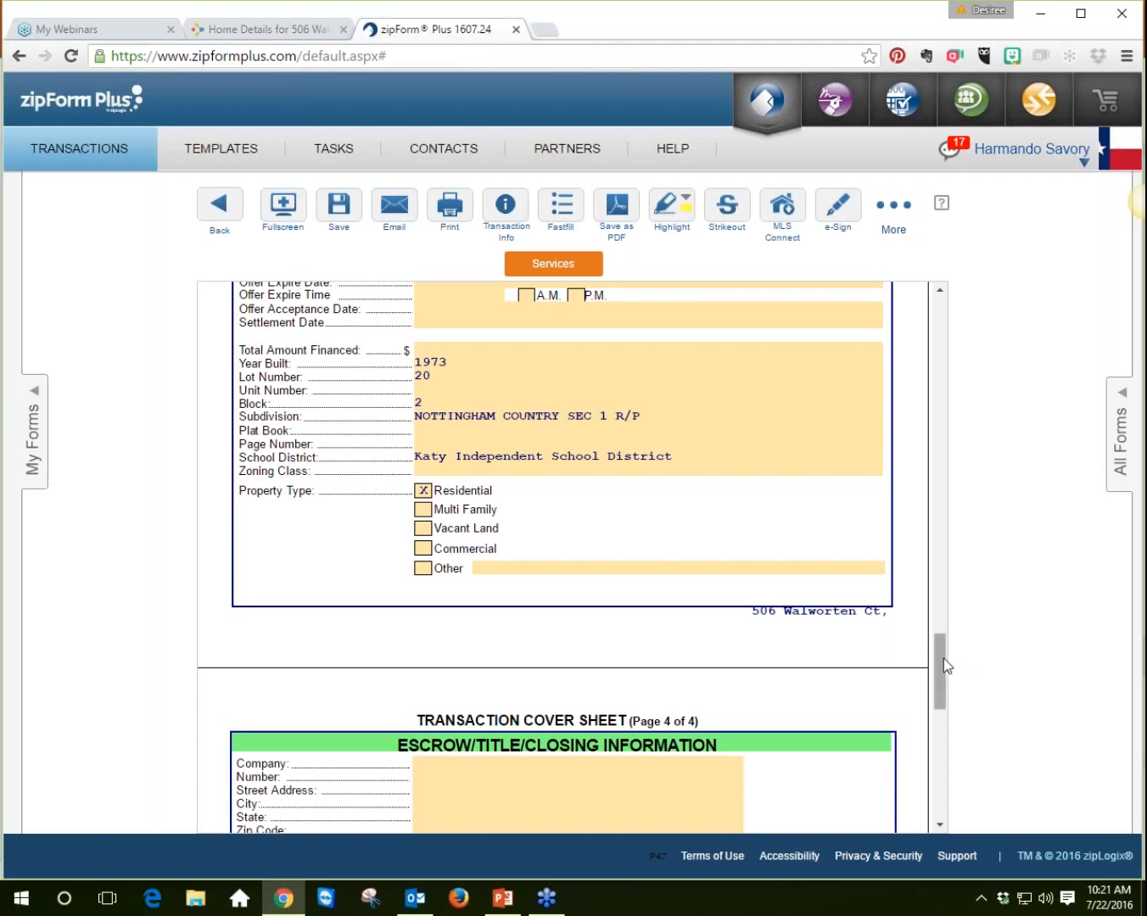
Step: Return to the document list and open the Residential Listing – Exclusive Right to Sell form
{"action": "left_click_drag", "start_coordinate": [943, 670], "coordinate": [934, 524]}
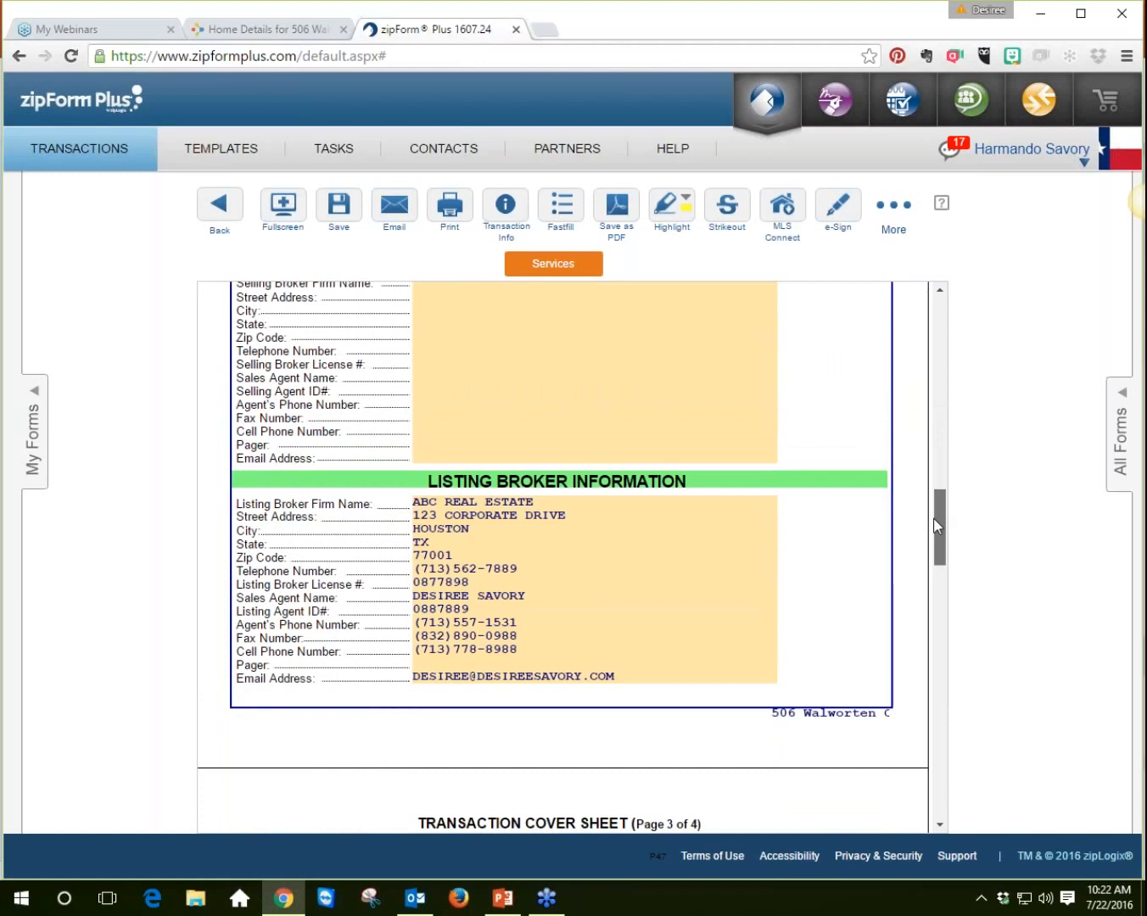
{"action": "left_click", "coordinate": [222, 207]}
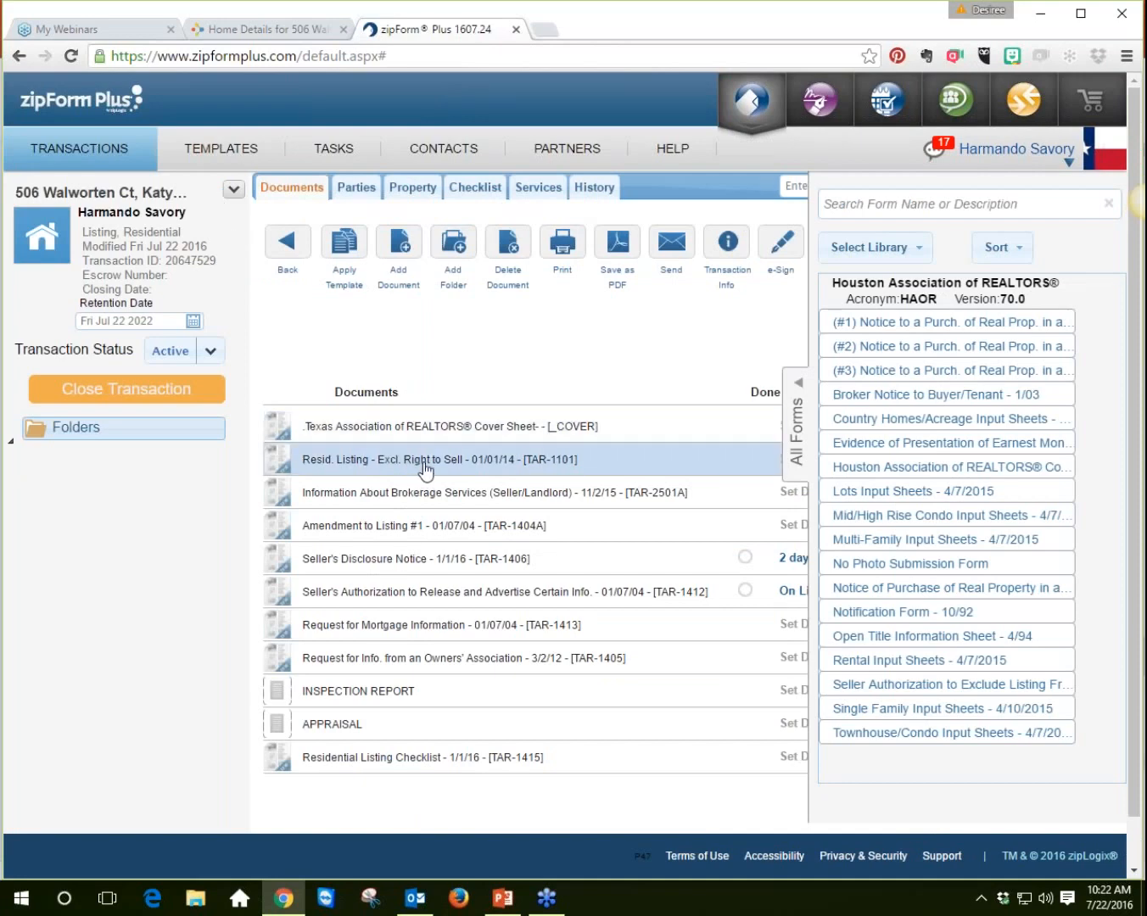
{"action": "left_click", "coordinate": [425, 469]}
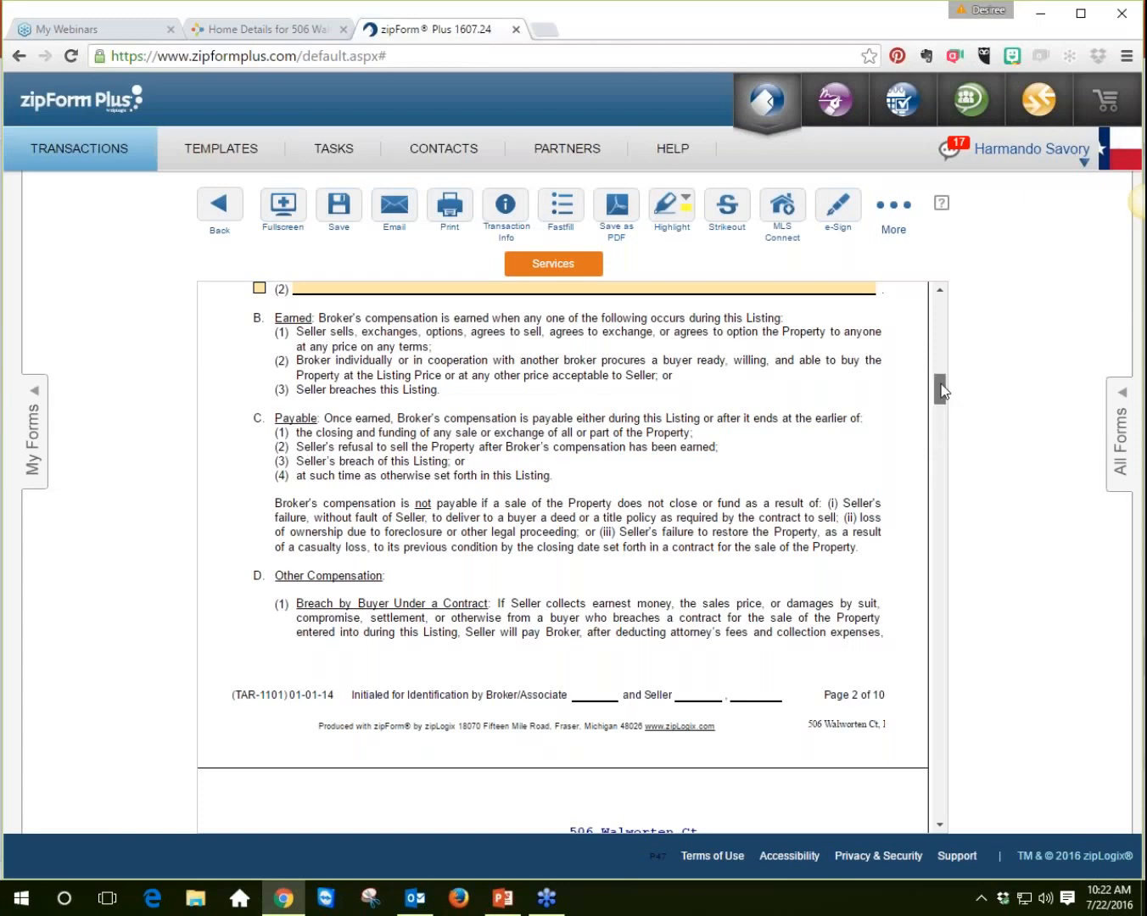
{"action": "left_click_drag", "start_coordinate": [939, 391], "coordinate": [945, 331]}
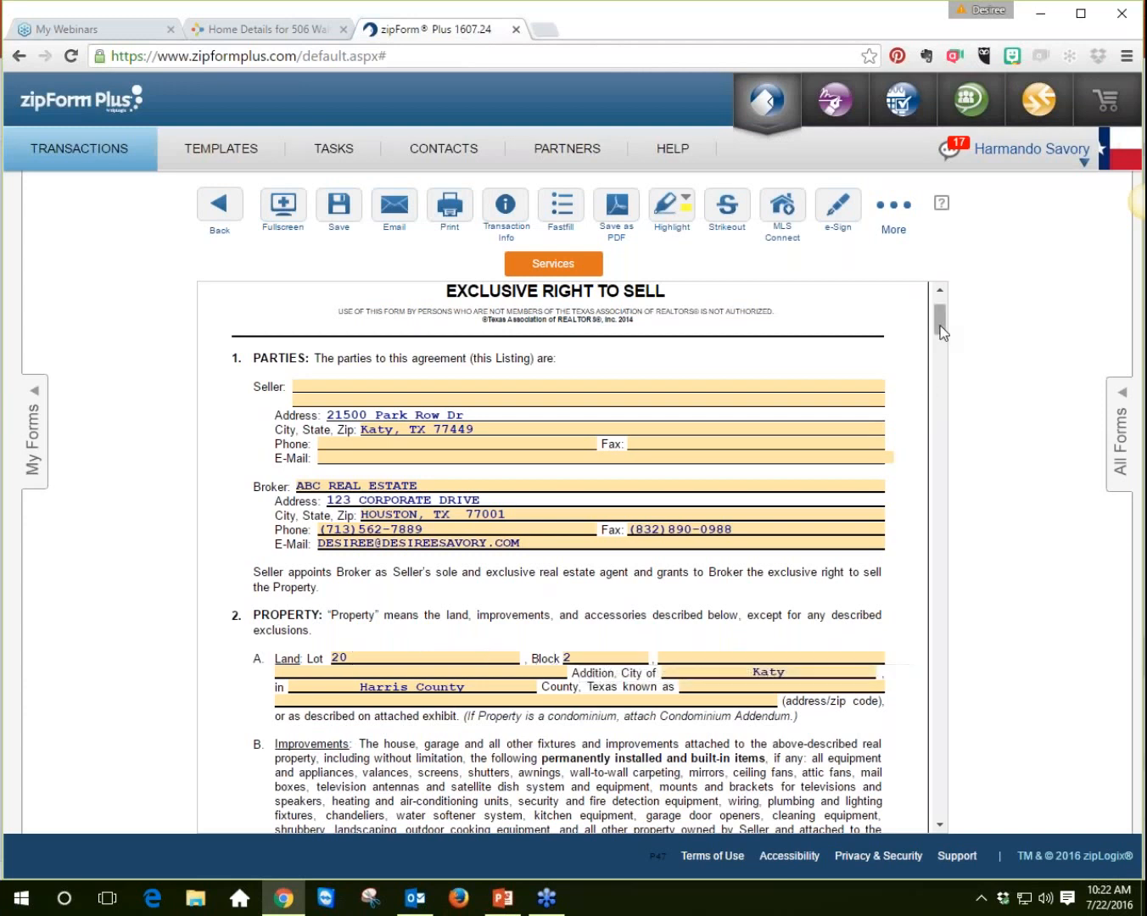
{"action": "scroll", "coordinate": [940, 326], "scroll_direction": "down", "scroll_amount": 3}
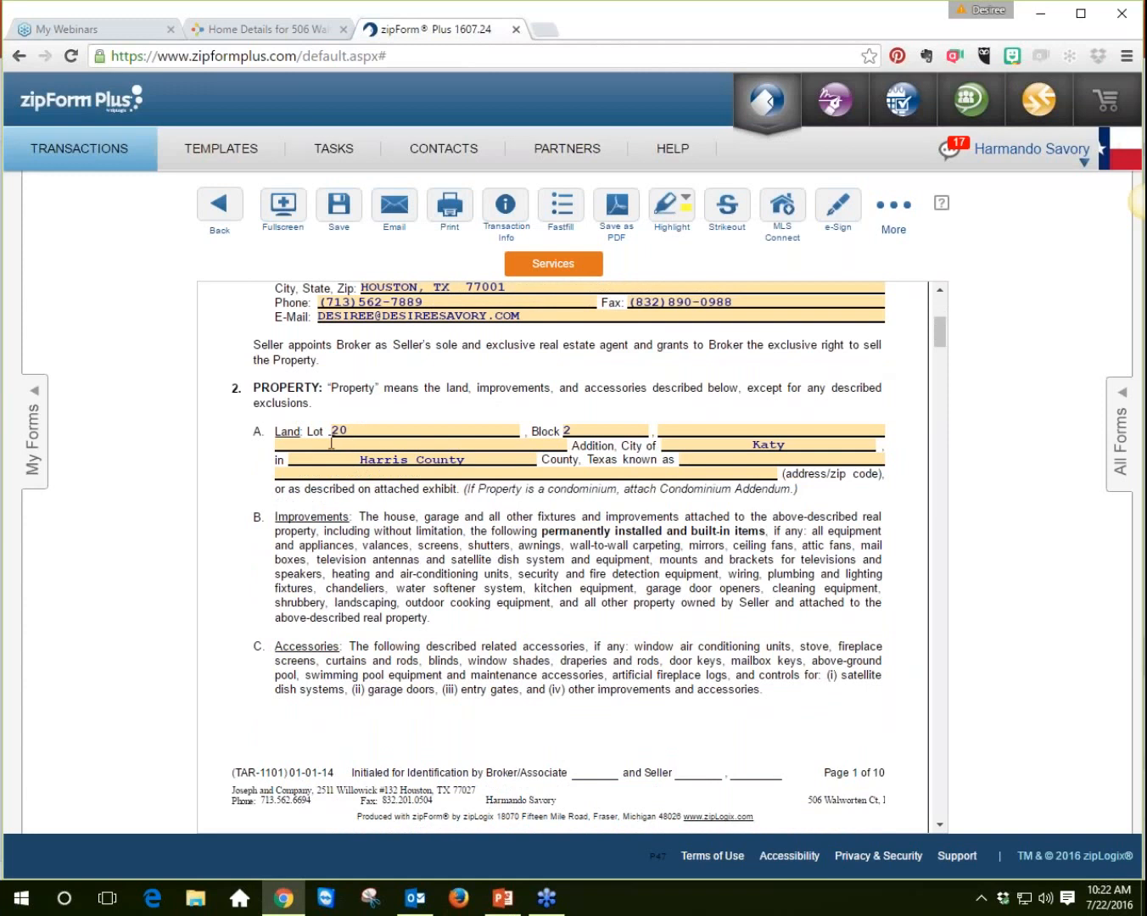
Step: Fill the Addition field of the Land description with NOTTINGHAM COUNTRY SEC 1 R/P from its suggestions
{"action": "left_click", "coordinate": [692, 429]}
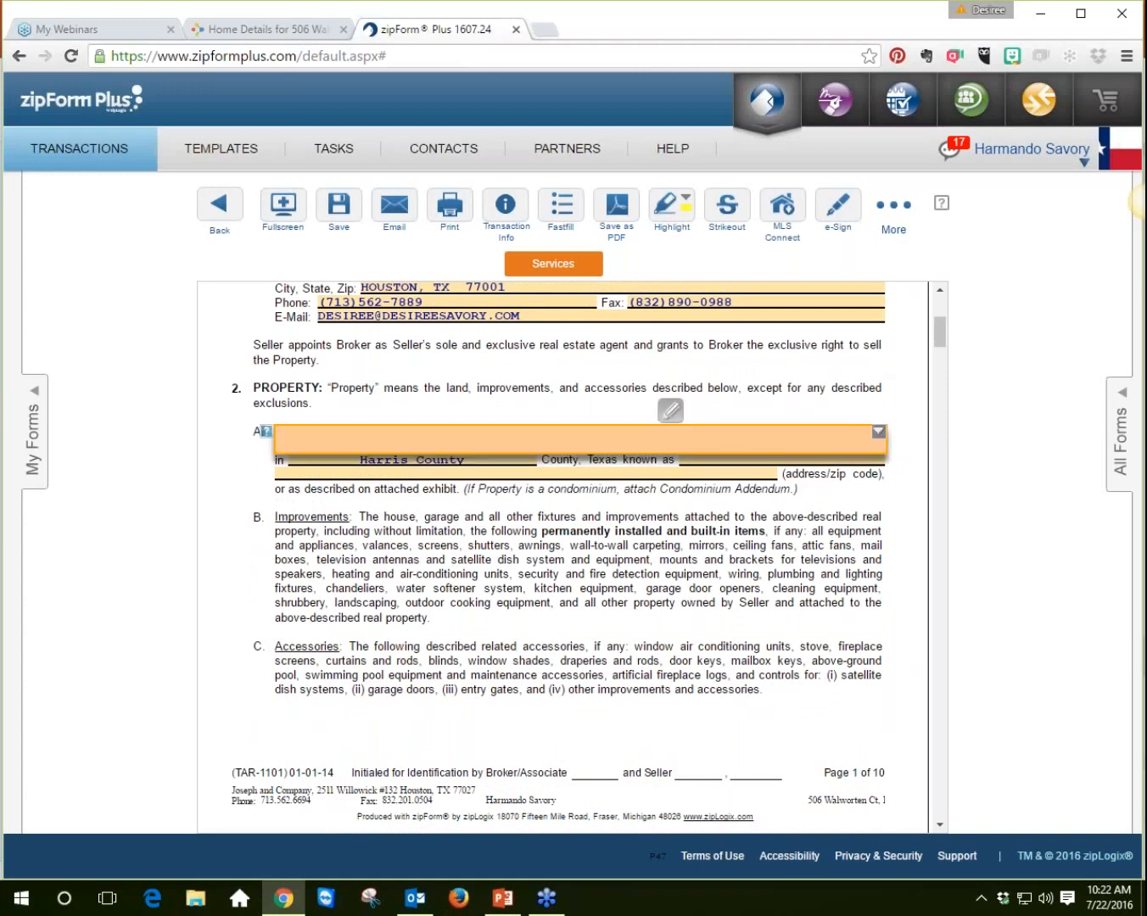
{"action": "left_click", "coordinate": [878, 432]}
{"action": "left_click", "coordinate": [838, 446]}
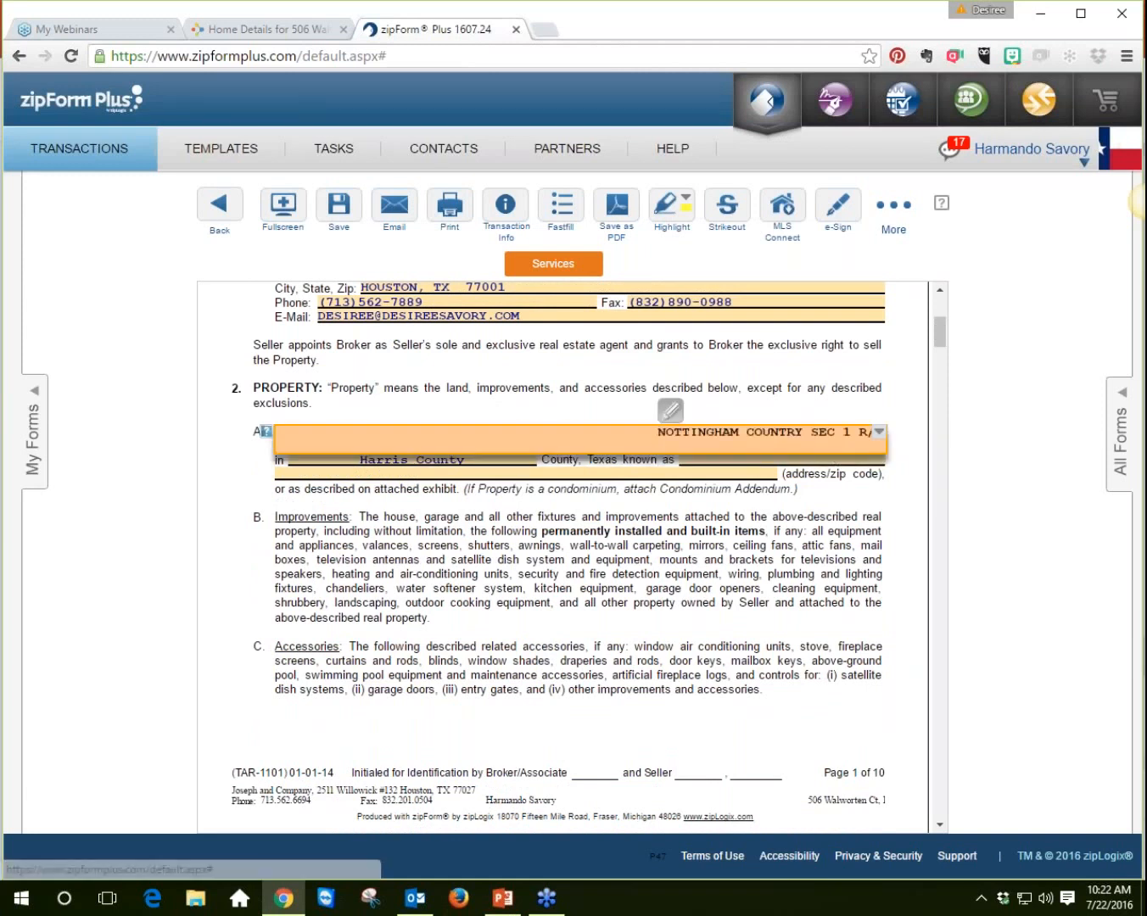
{"action": "left_click", "coordinate": [974, 454]}
{"action": "left_click", "coordinate": [784, 457]}
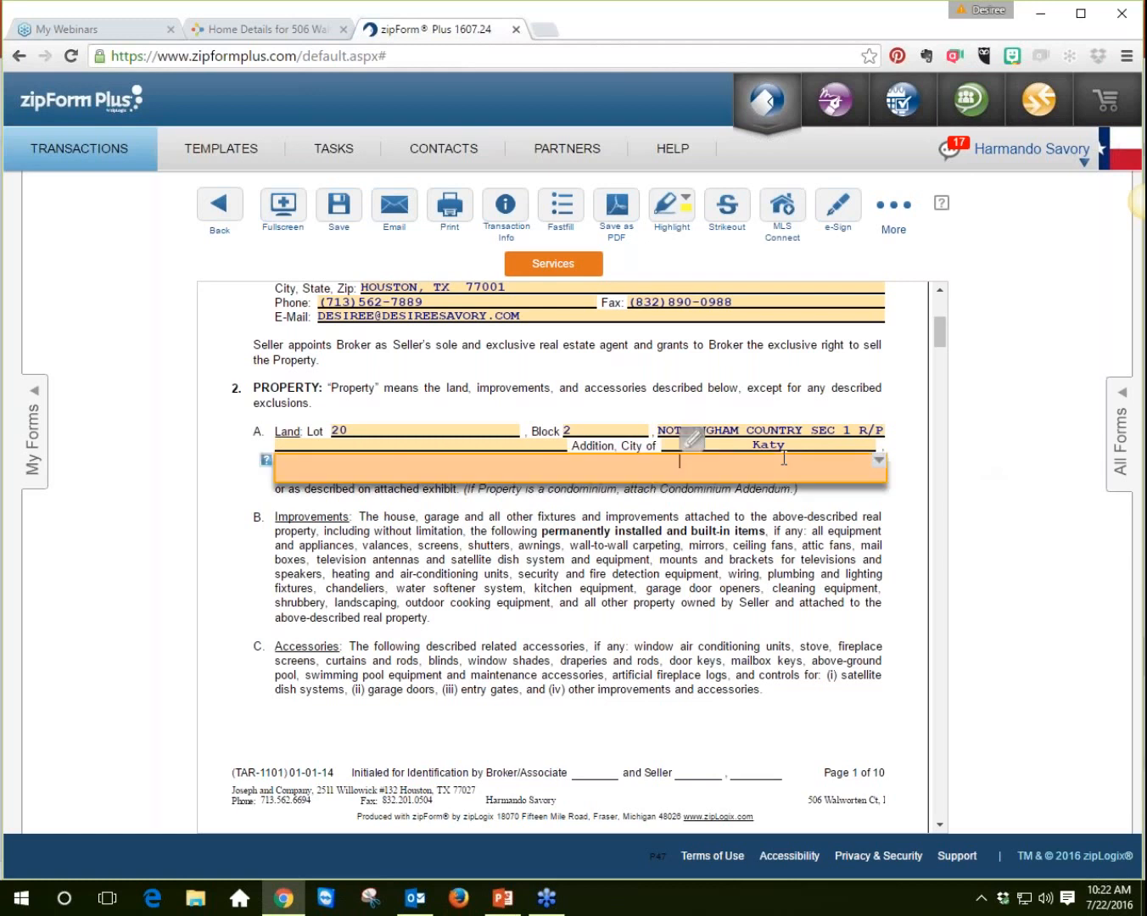
{"action": "left_click", "coordinate": [878, 461]}
{"action": "left_click", "coordinate": [829, 482]}
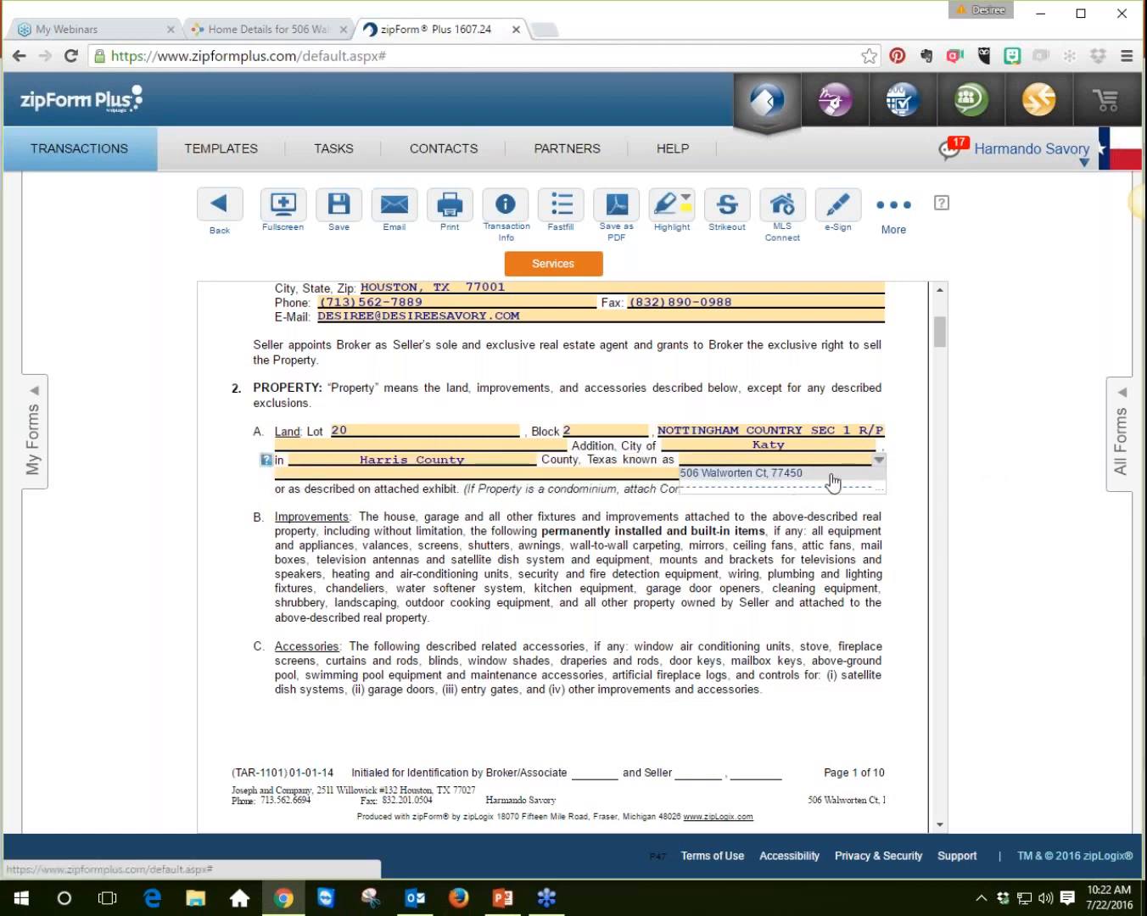
{"action": "left_click", "coordinate": [832, 471]}
{"action": "left_click", "coordinate": [975, 461]}
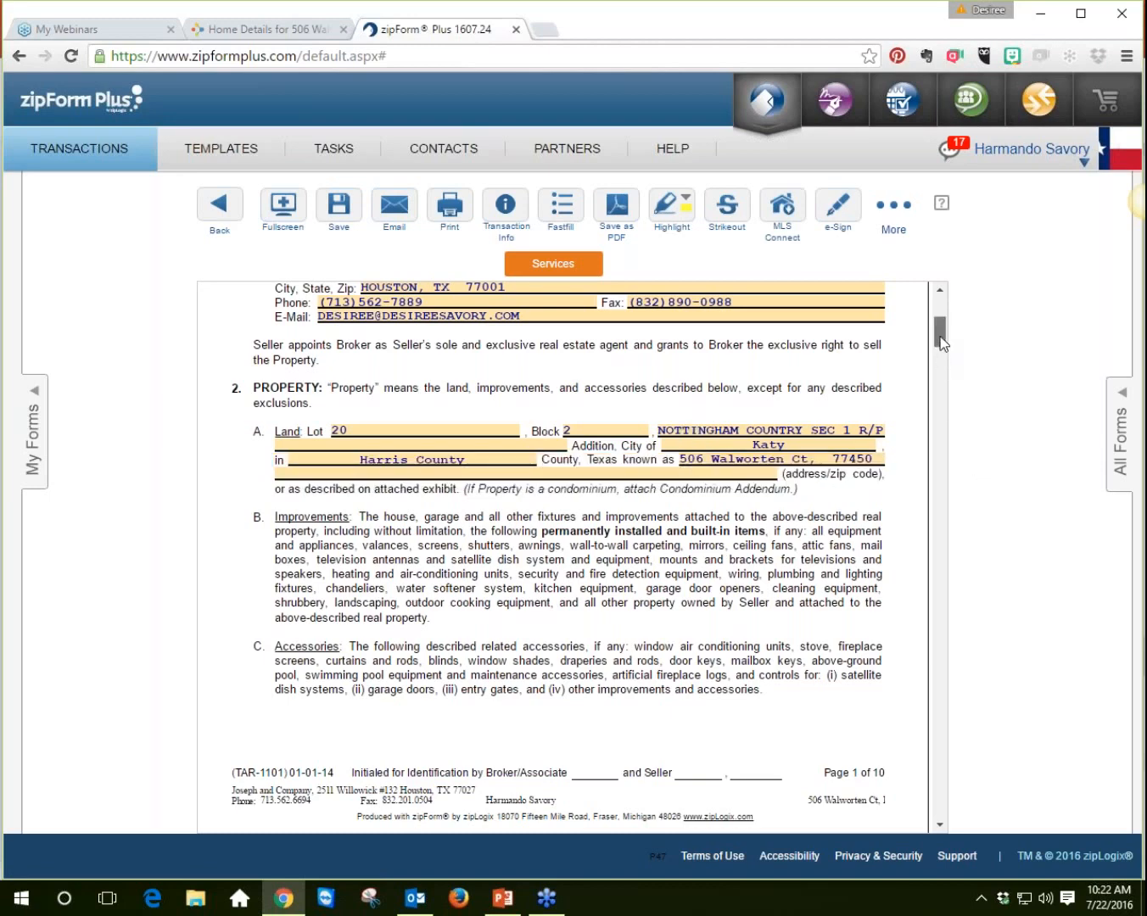
Step: Fill the Seller field with the seller's name picked from the suggested names
{"action": "scroll", "coordinate": [798, 374], "scroll_direction": "up", "scroll_amount": 3}
{"action": "left_click", "coordinate": [777, 384]}
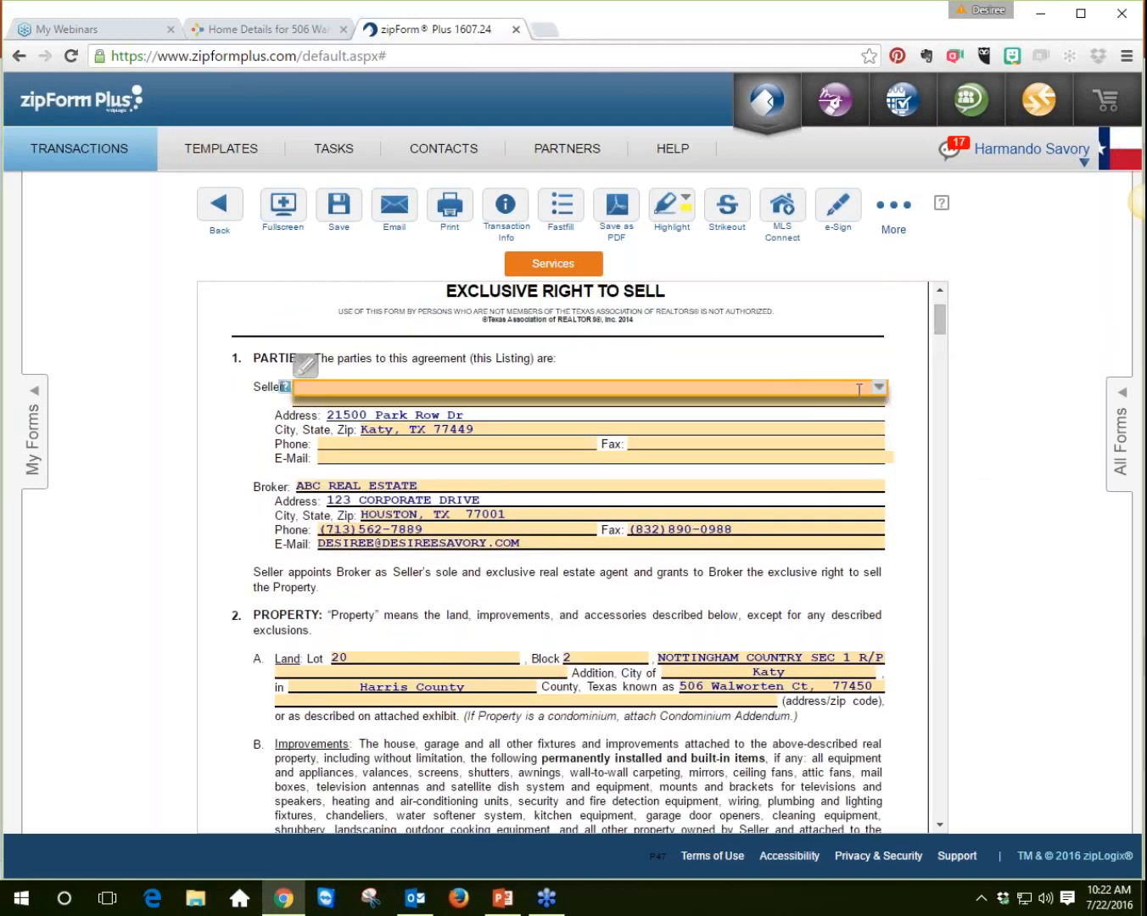
{"action": "left_click", "coordinate": [879, 388]}
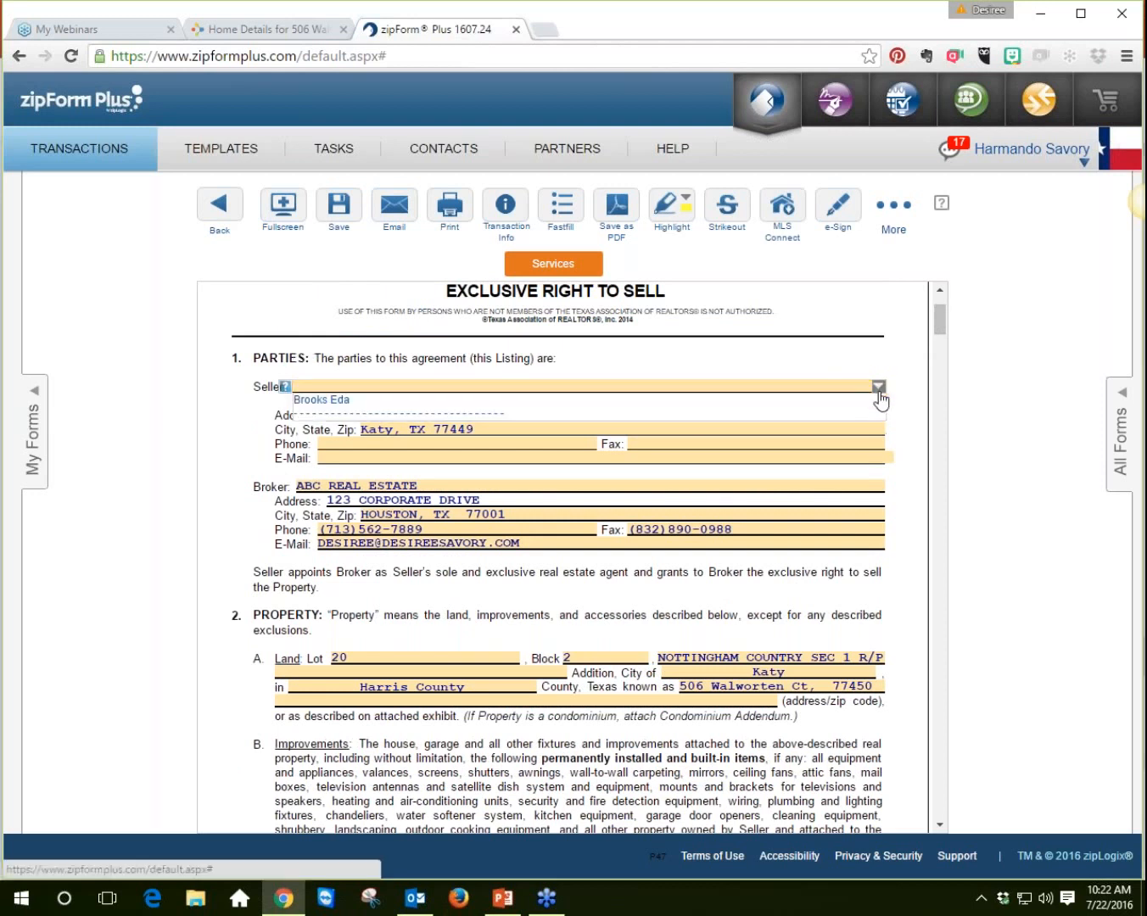
{"action": "left_click", "coordinate": [471, 404]}
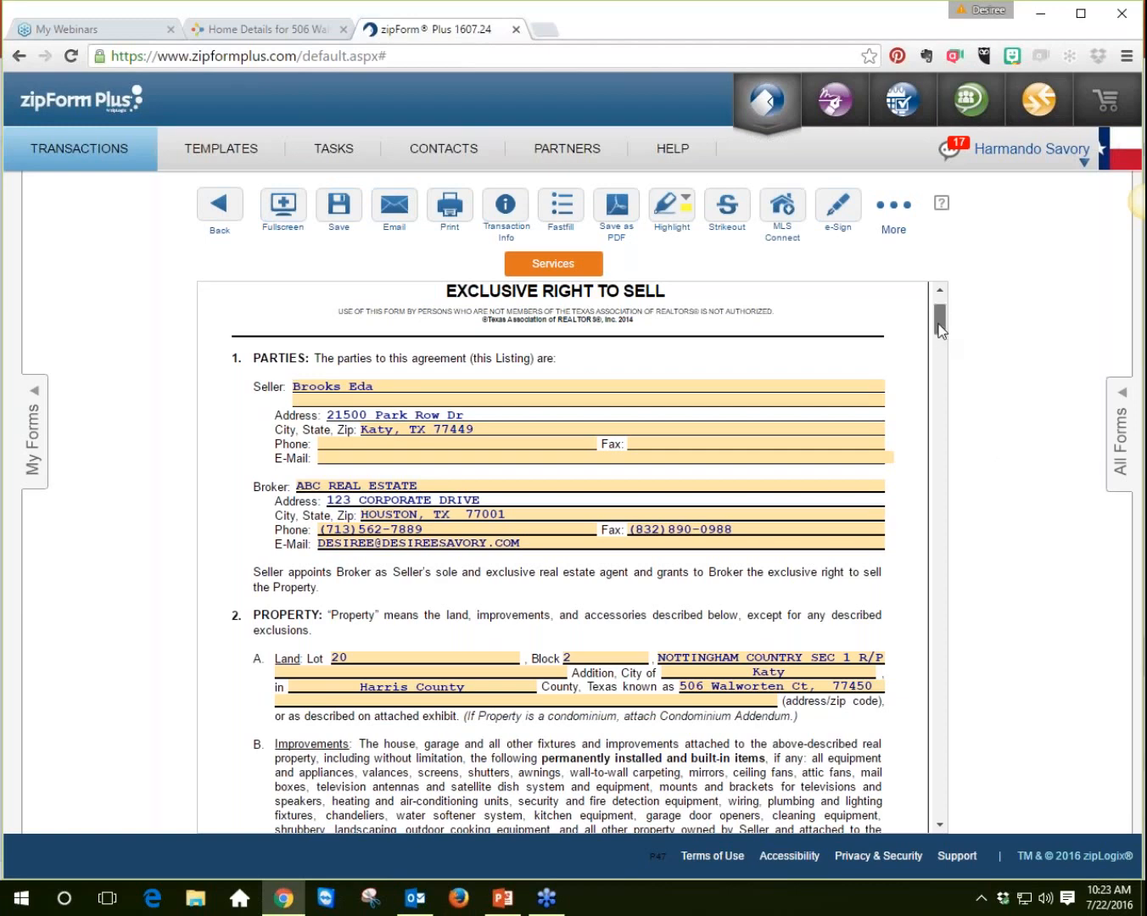
Step: Return to the transaction's document list and collapse the All Forms panel
{"action": "scroll", "coordinate": [941, 341], "scroll_direction": "down", "scroll_amount": 2}
{"action": "left_click_drag", "start_coordinate": [941, 341], "coordinate": [943, 307]}
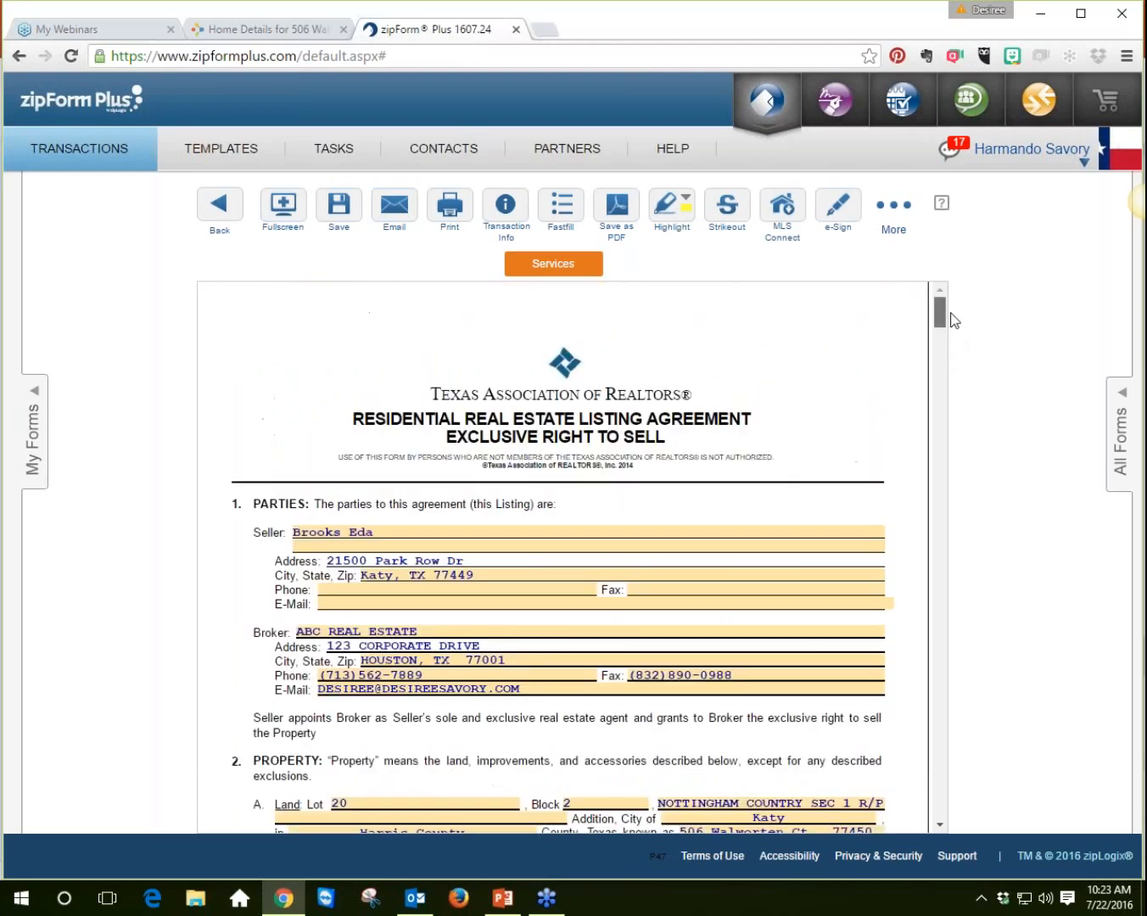
{"action": "left_click", "coordinate": [221, 227]}
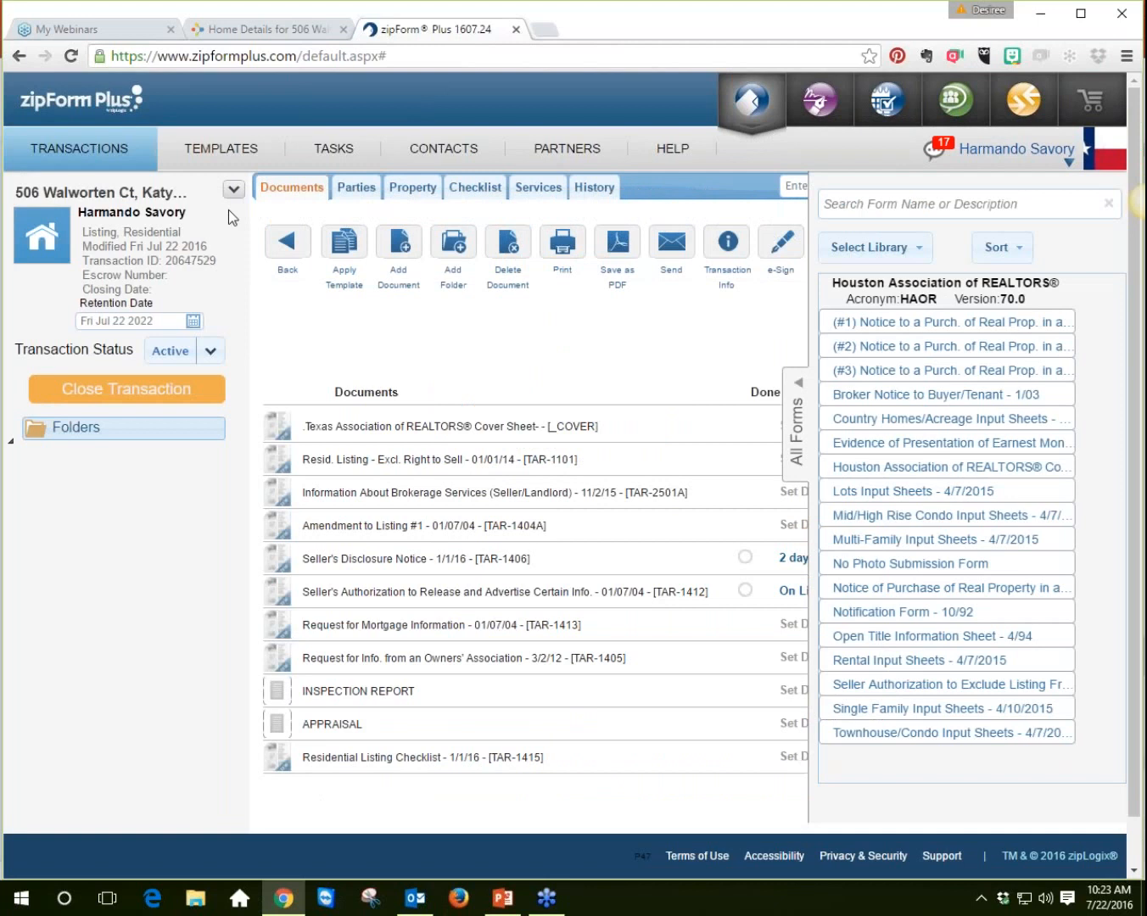
{"action": "left_click", "coordinate": [798, 437]}
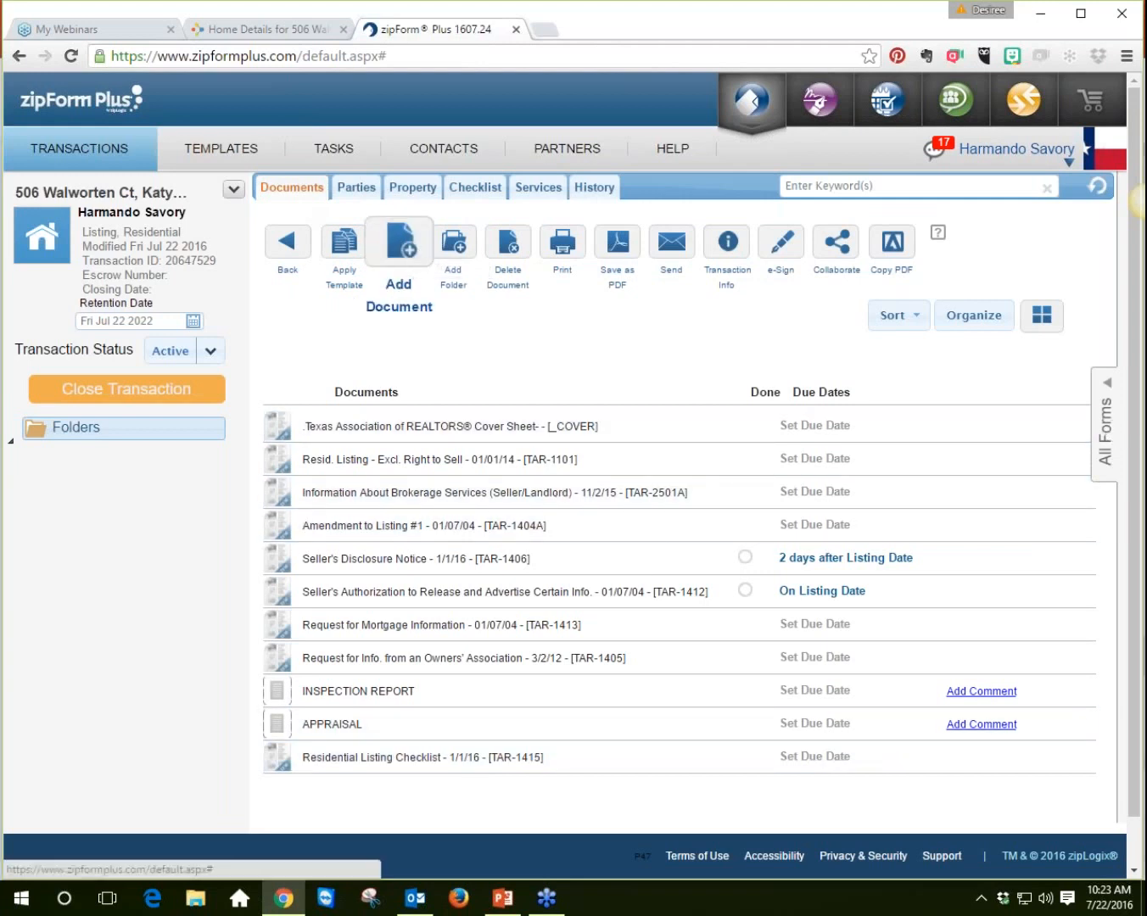
Step: Add the CMA Report PDF from the Downloads folder to the transaction as a document
{"action": "left_click", "coordinate": [400, 250]}
{"action": "left_click", "coordinate": [557, 392]}
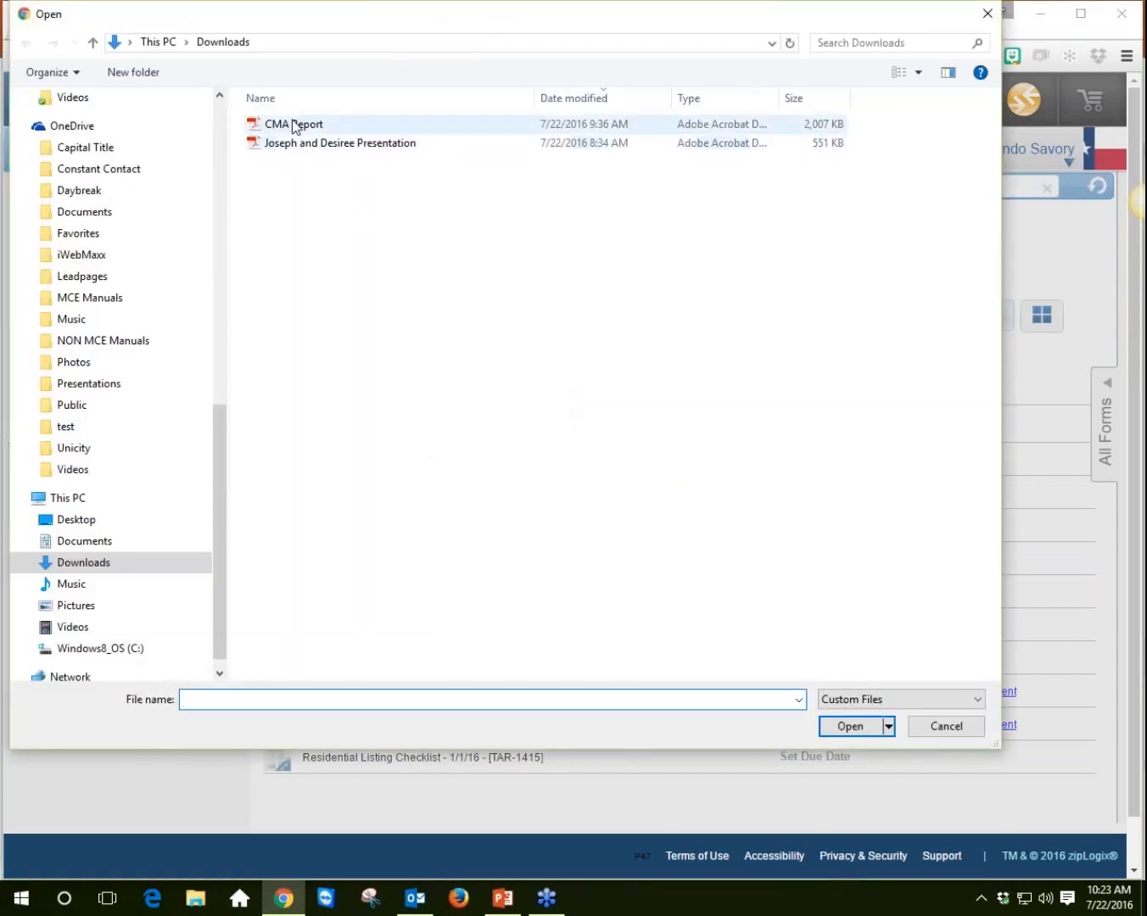
{"action": "left_click", "coordinate": [294, 126]}
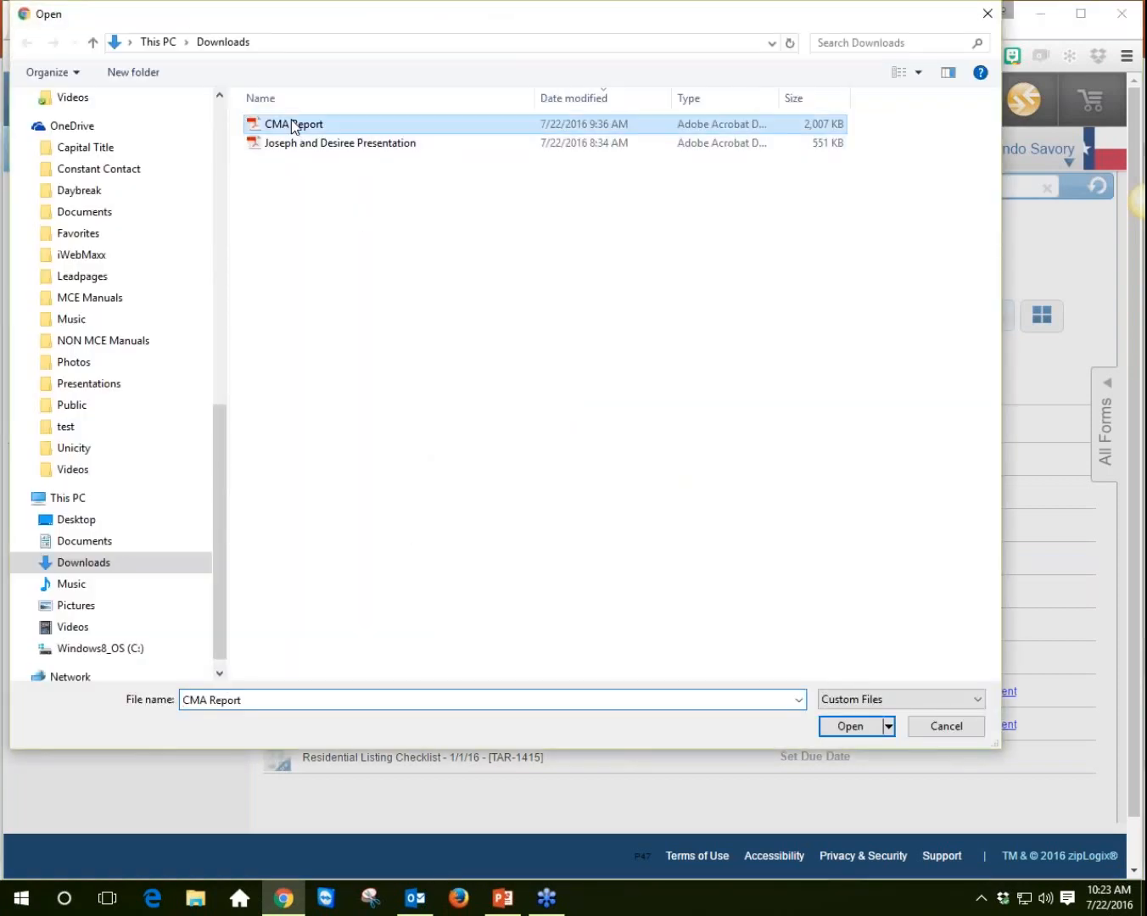
{"action": "left_click", "coordinate": [841, 726]}
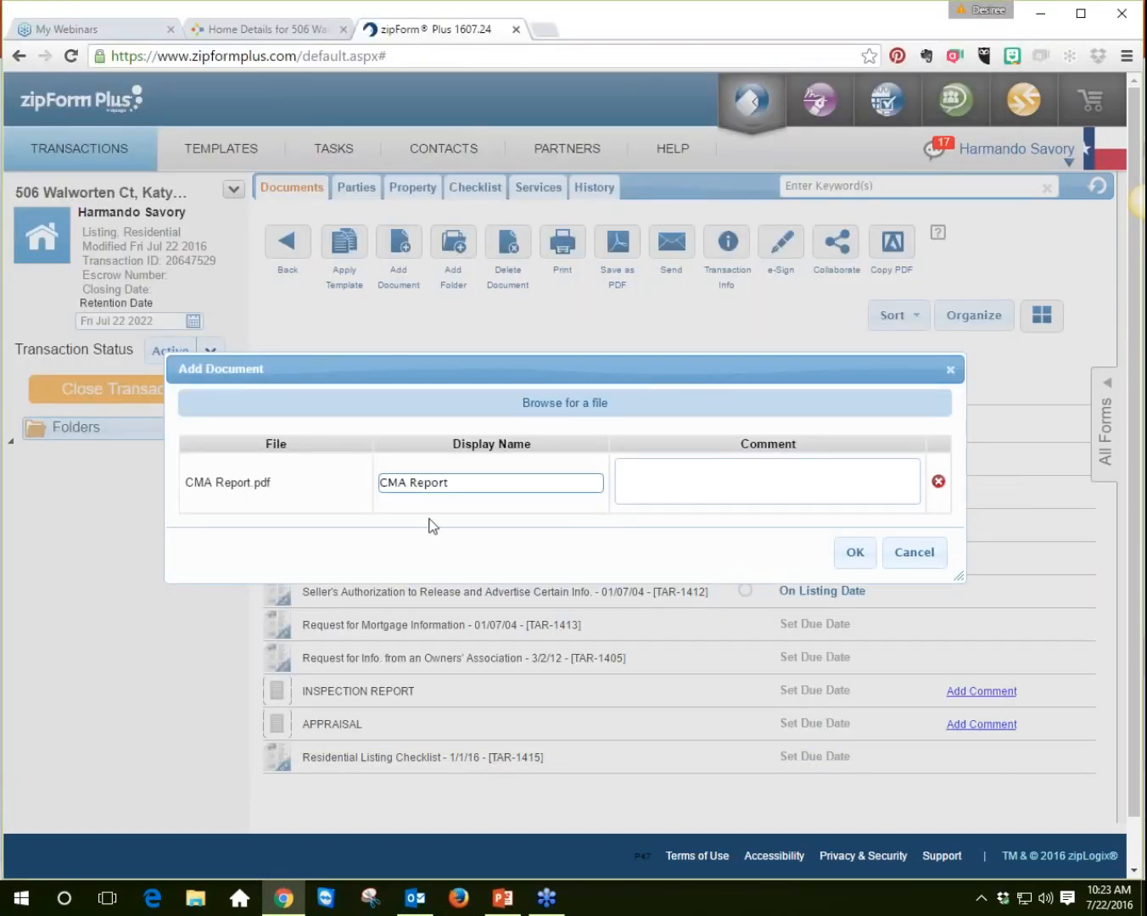
{"action": "left_click", "coordinate": [852, 557]}
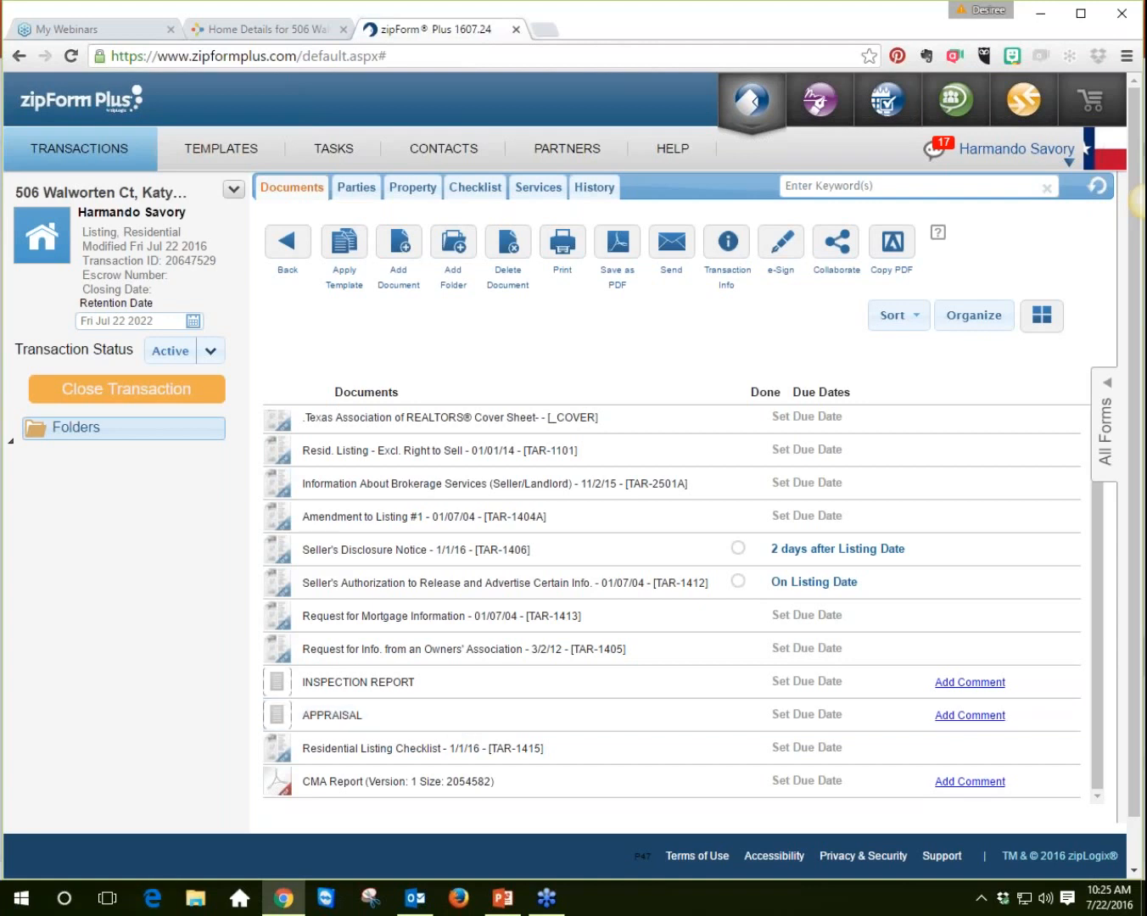
Step: Reopen the Cover Sheet and the Property tab to review the transaction's data, returning to Documents
{"action": "left_click", "coordinate": [551, 428]}
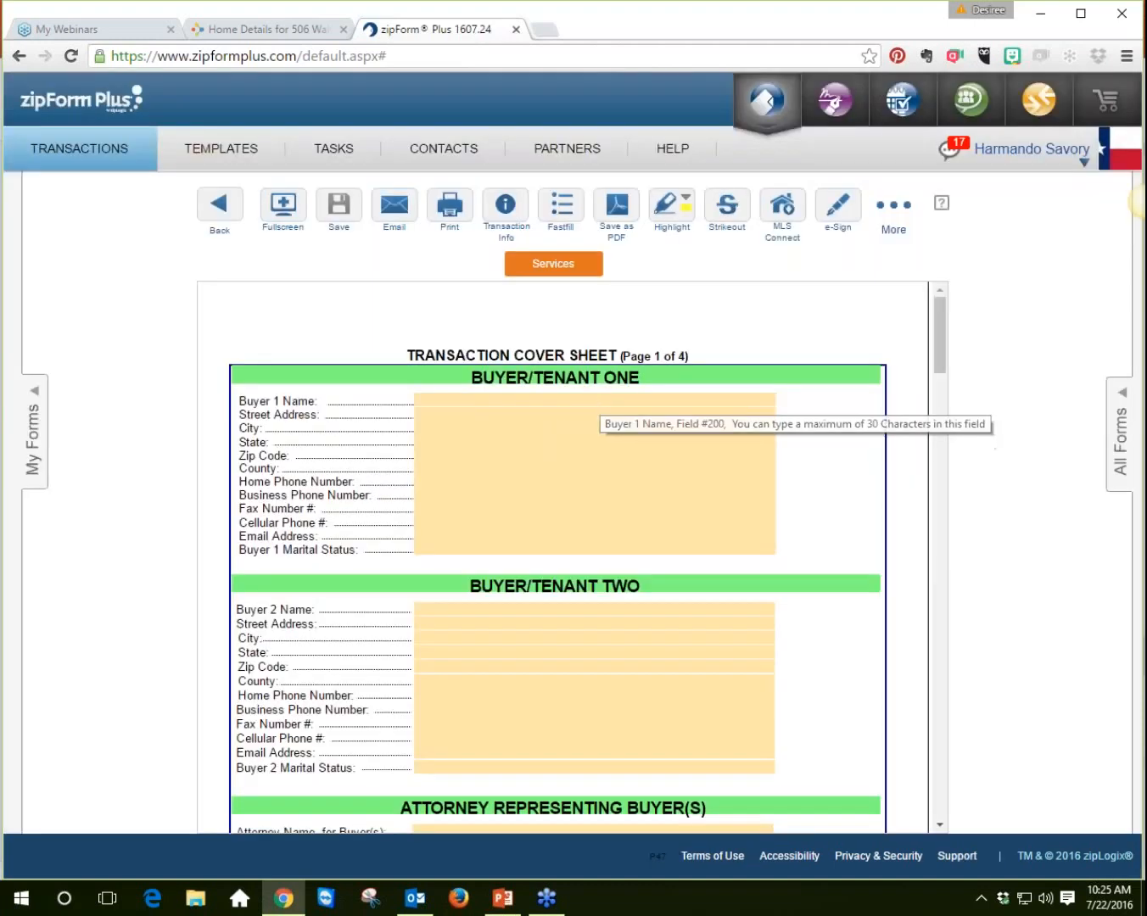
{"action": "left_click_drag", "start_coordinate": [944, 339], "coordinate": [946, 272]}
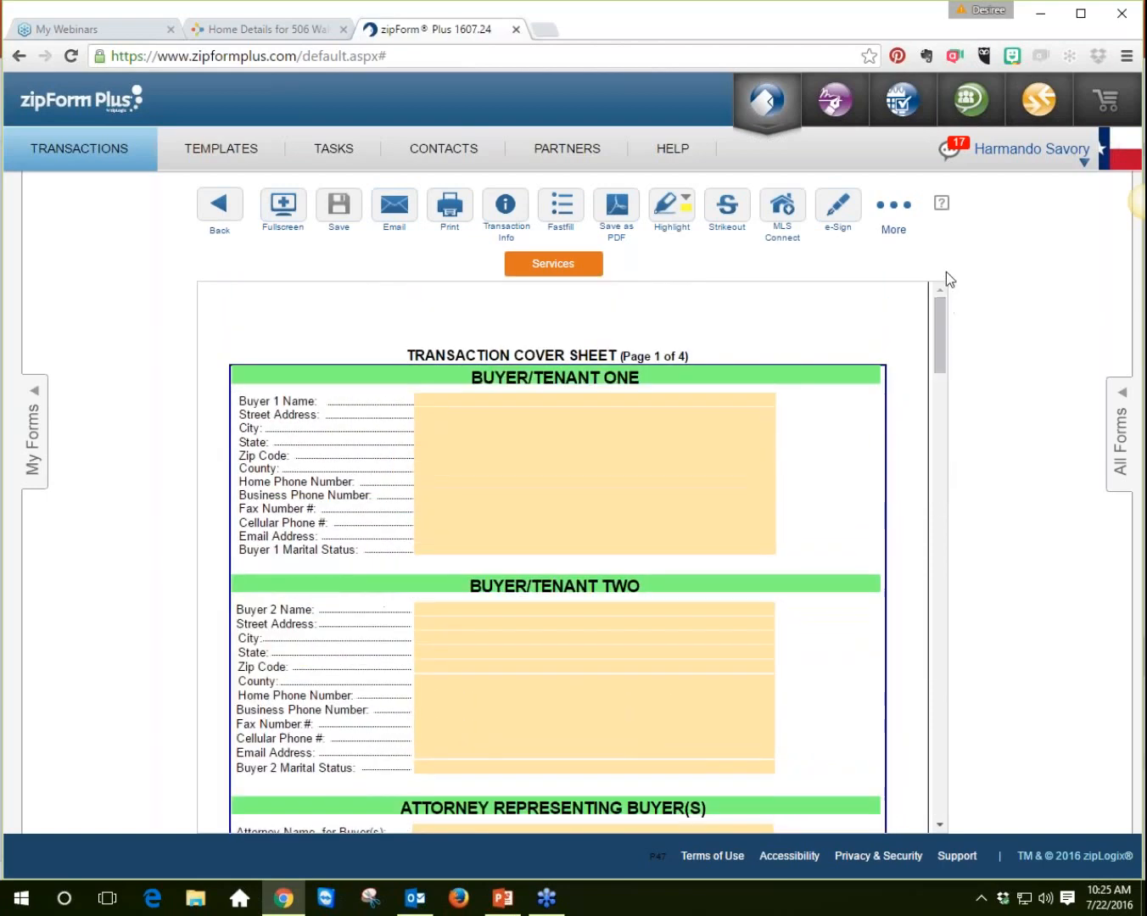
{"action": "left_click", "coordinate": [219, 207]}
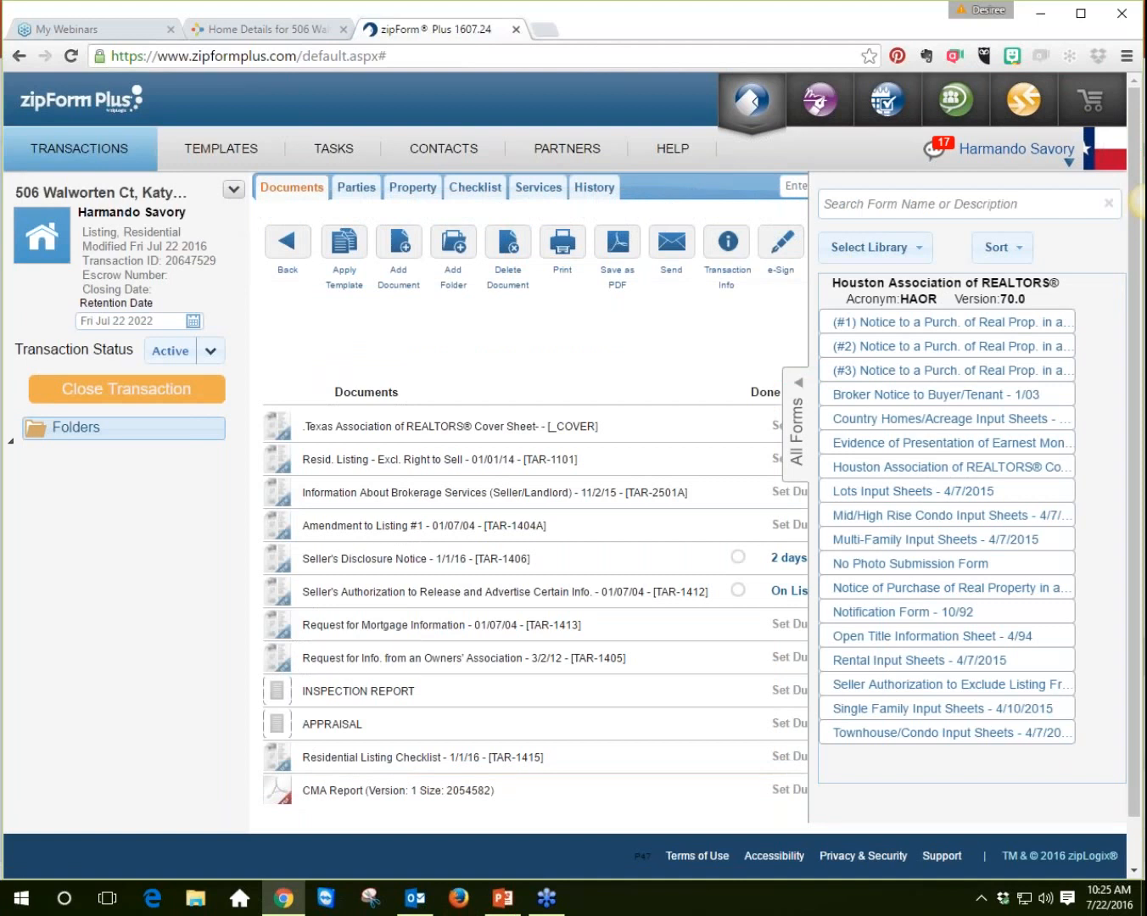
{"action": "left_click", "coordinate": [795, 435]}
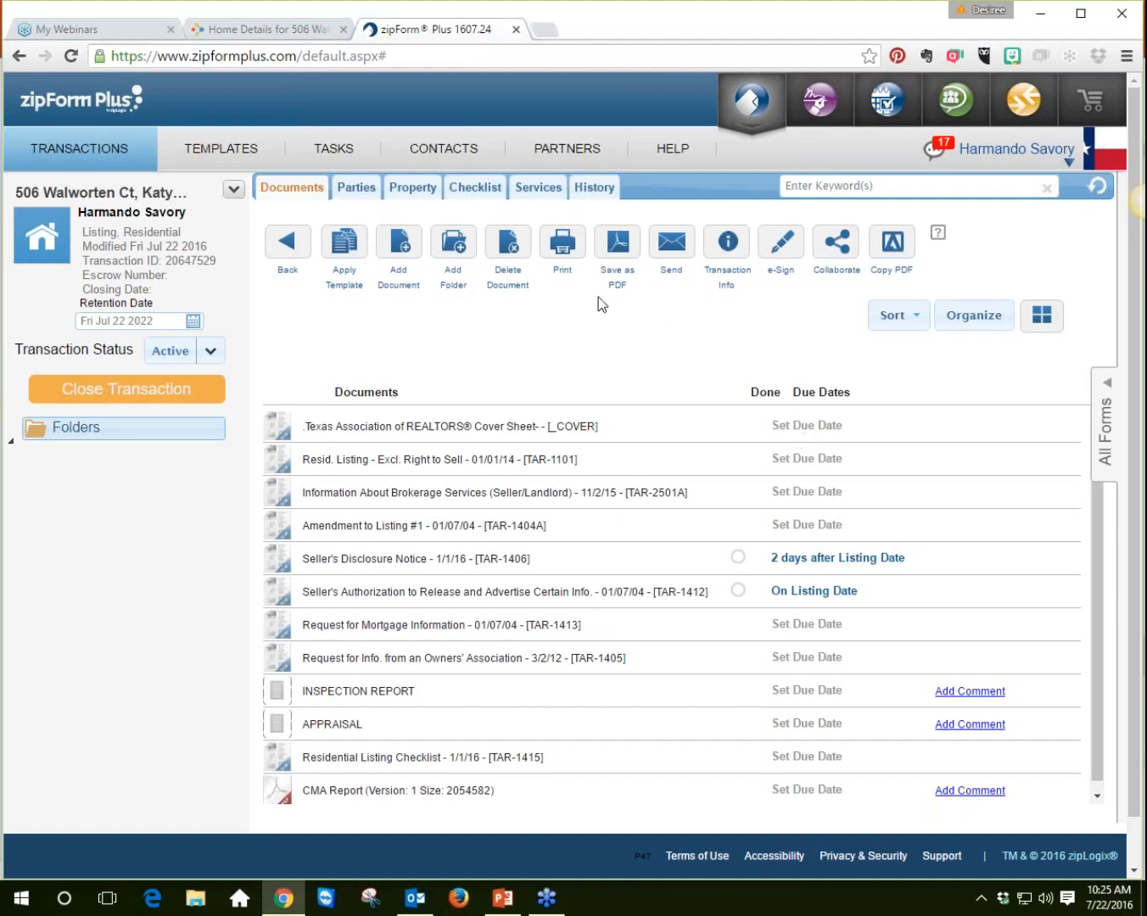
{"action": "left_click", "coordinate": [414, 188]}
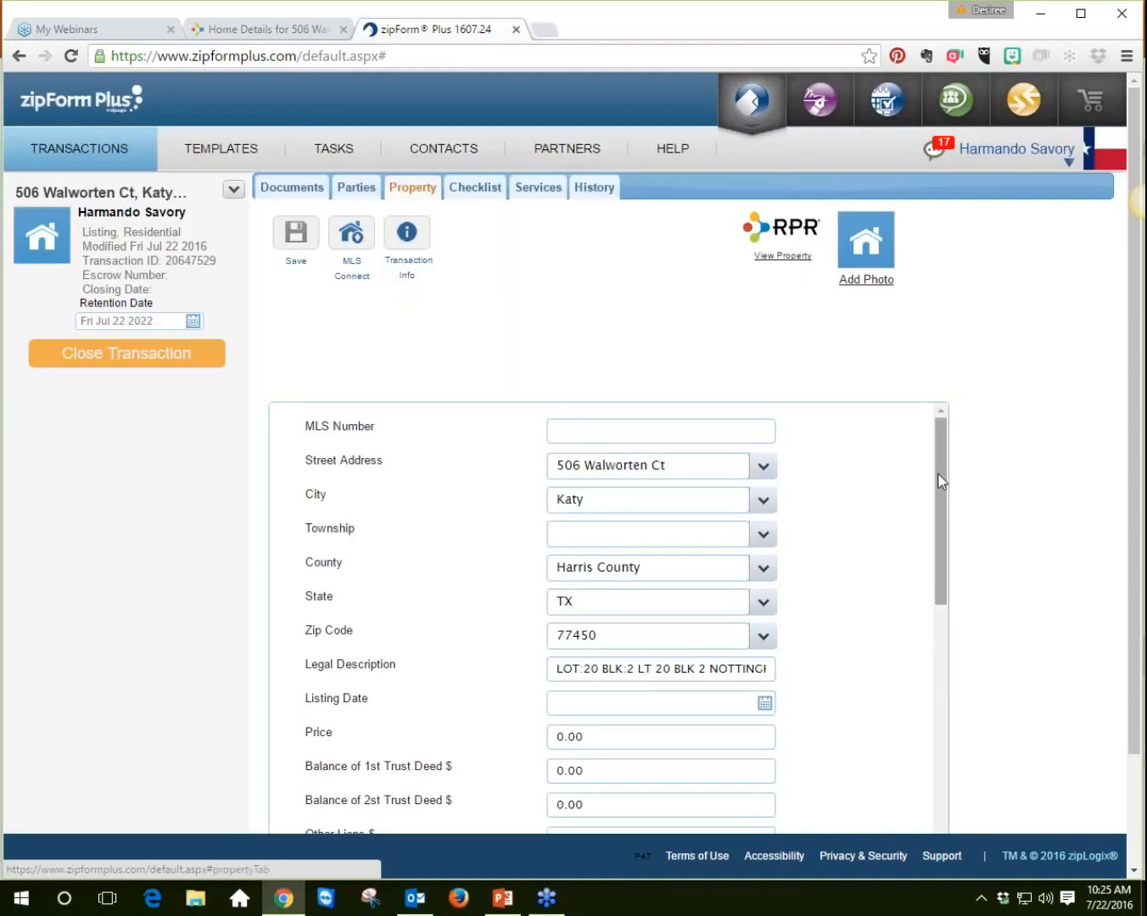
{"action": "left_click_drag", "start_coordinate": [940, 486], "coordinate": [934, 828]}
{"action": "left_click_drag", "start_coordinate": [935, 825], "coordinate": [937, 408]}
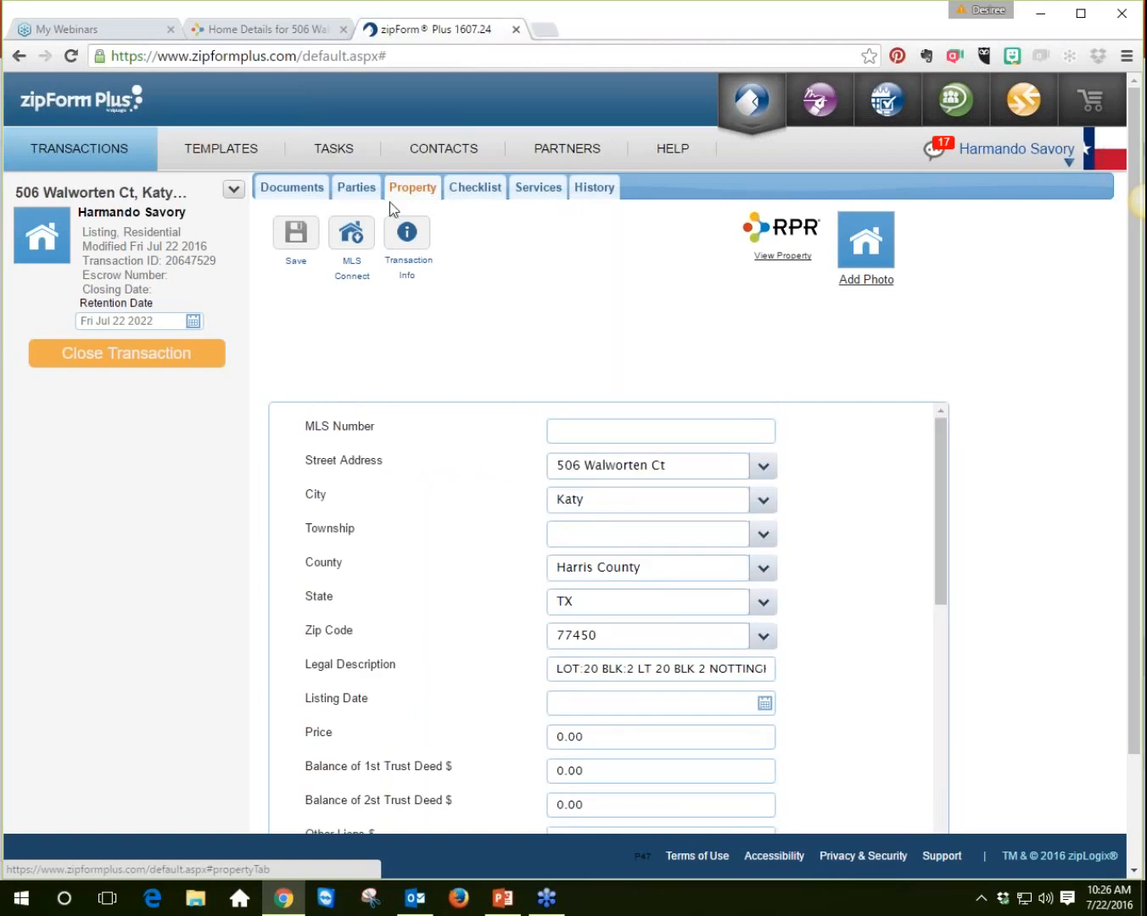
{"action": "left_click", "coordinate": [300, 195]}
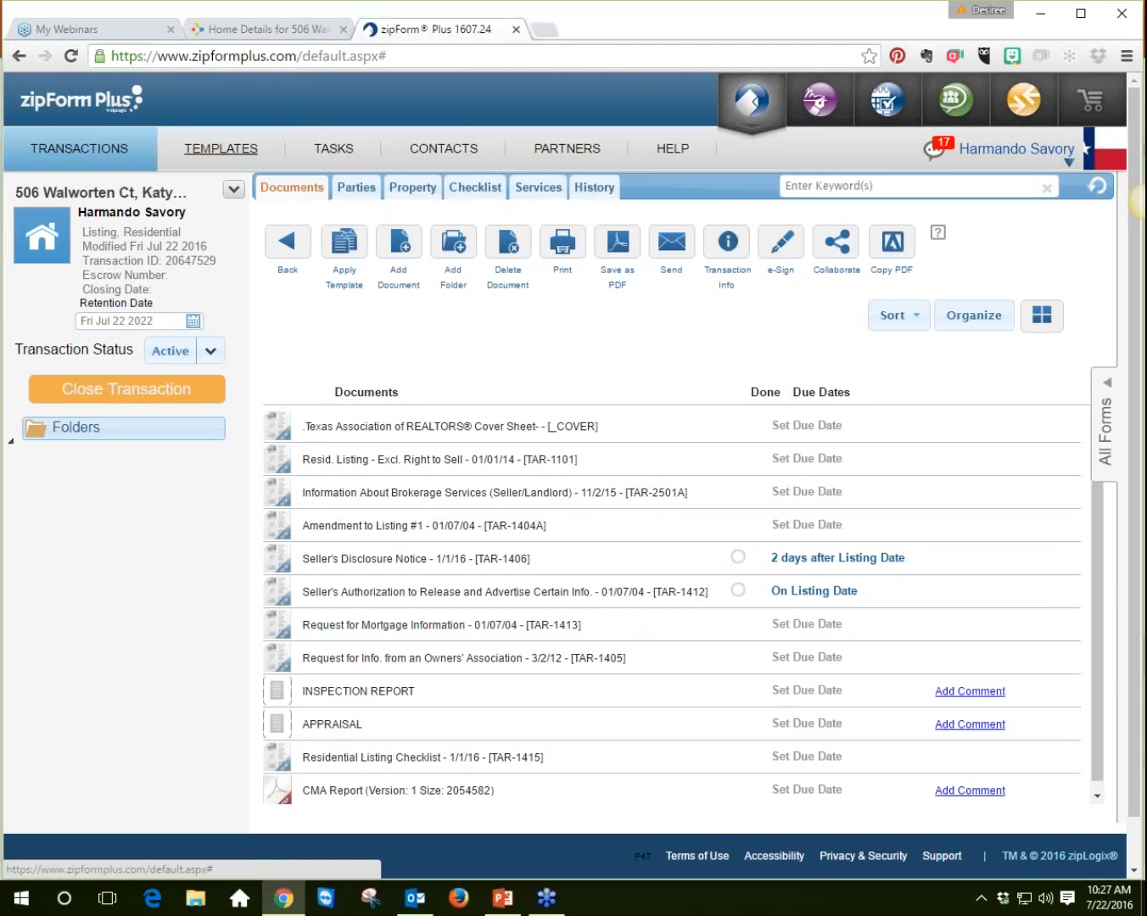
Step: Open the SINGLE FAMILY LISTING template and review its list of documents
{"action": "left_click", "coordinate": [221, 148]}
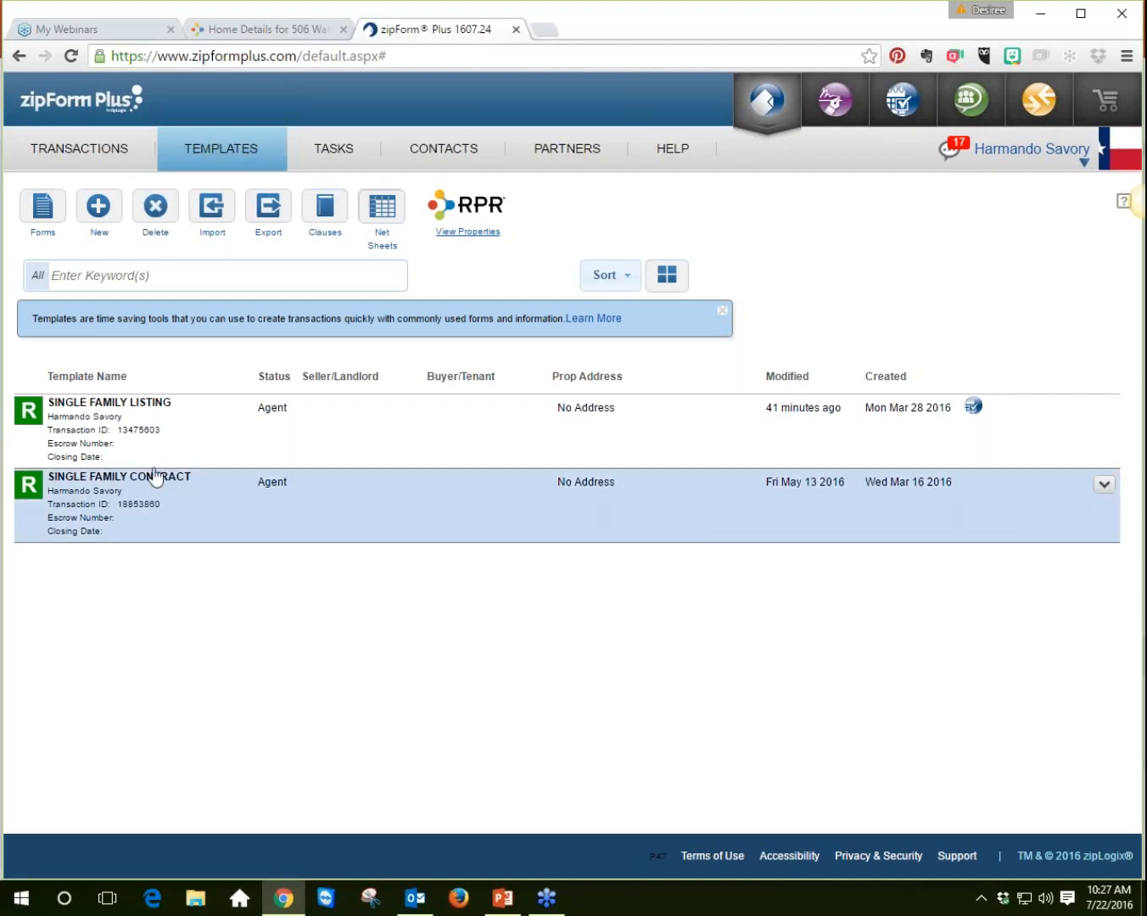
{"action": "left_click", "coordinate": [126, 415]}
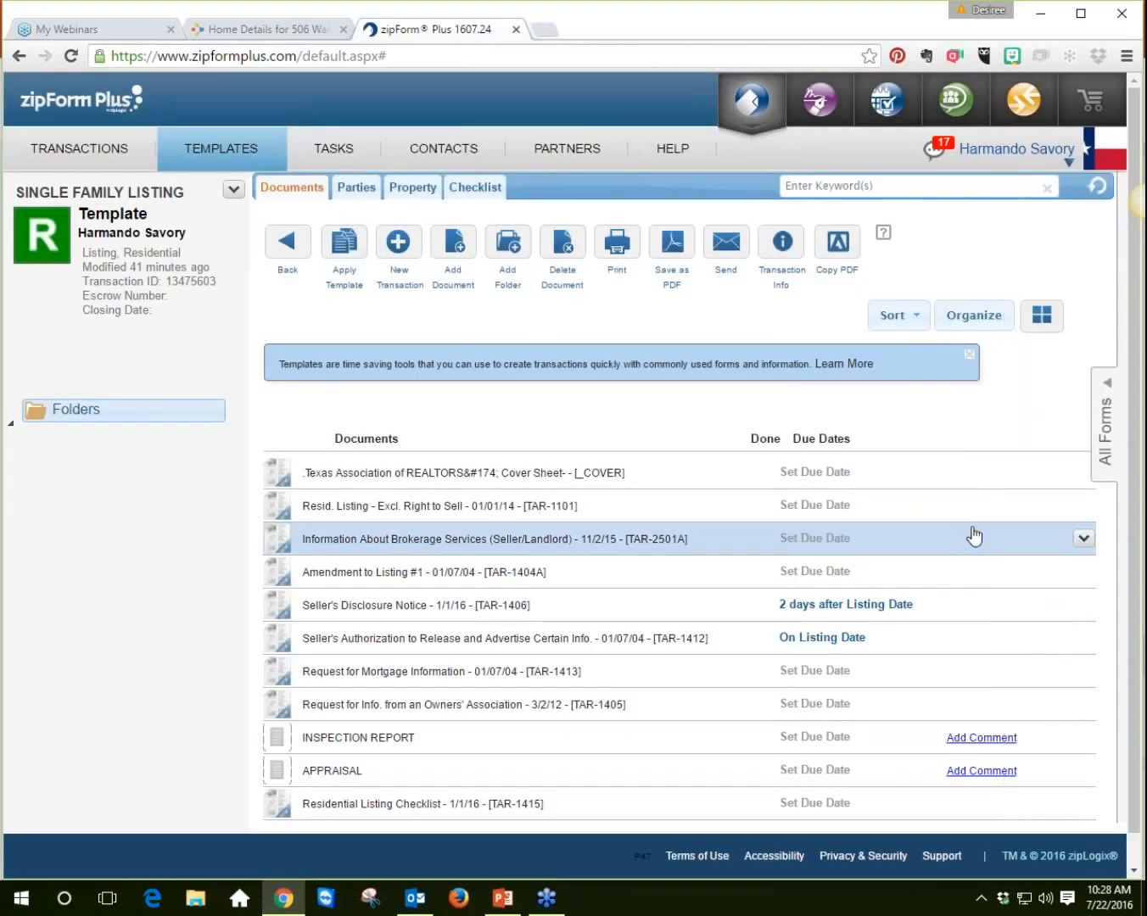
{"action": "scroll", "coordinate": [974, 536], "scroll_direction": "down", "scroll_amount": 1}
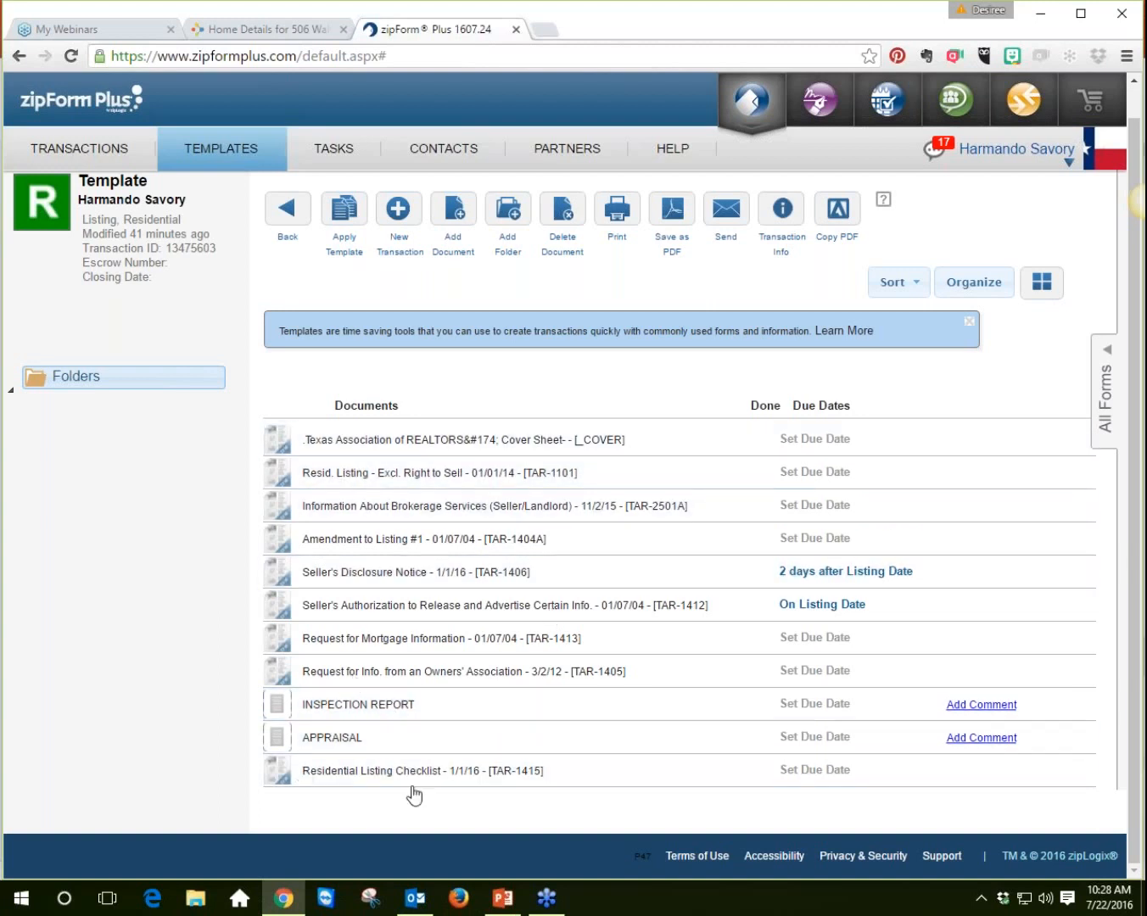
{"action": "left_click", "coordinate": [457, 216]}
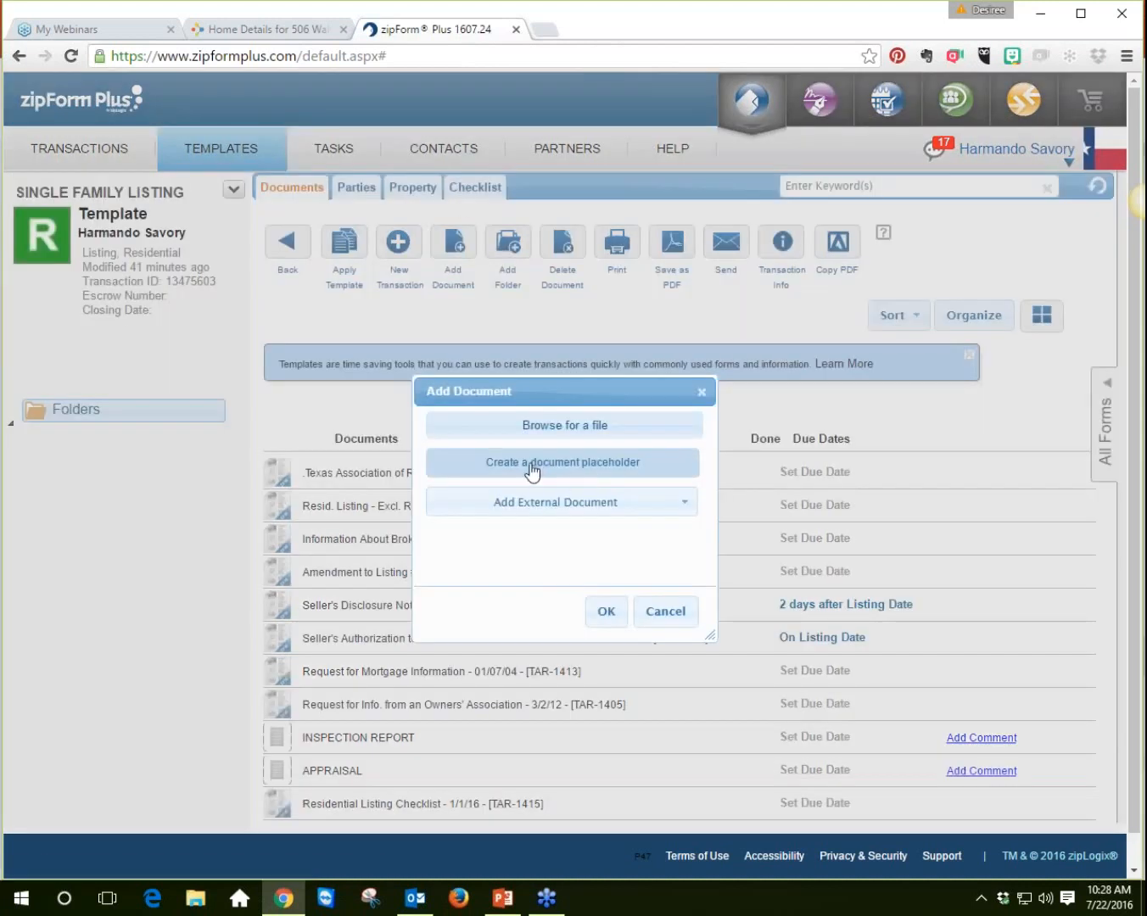
{"action": "left_click", "coordinate": [566, 470]}
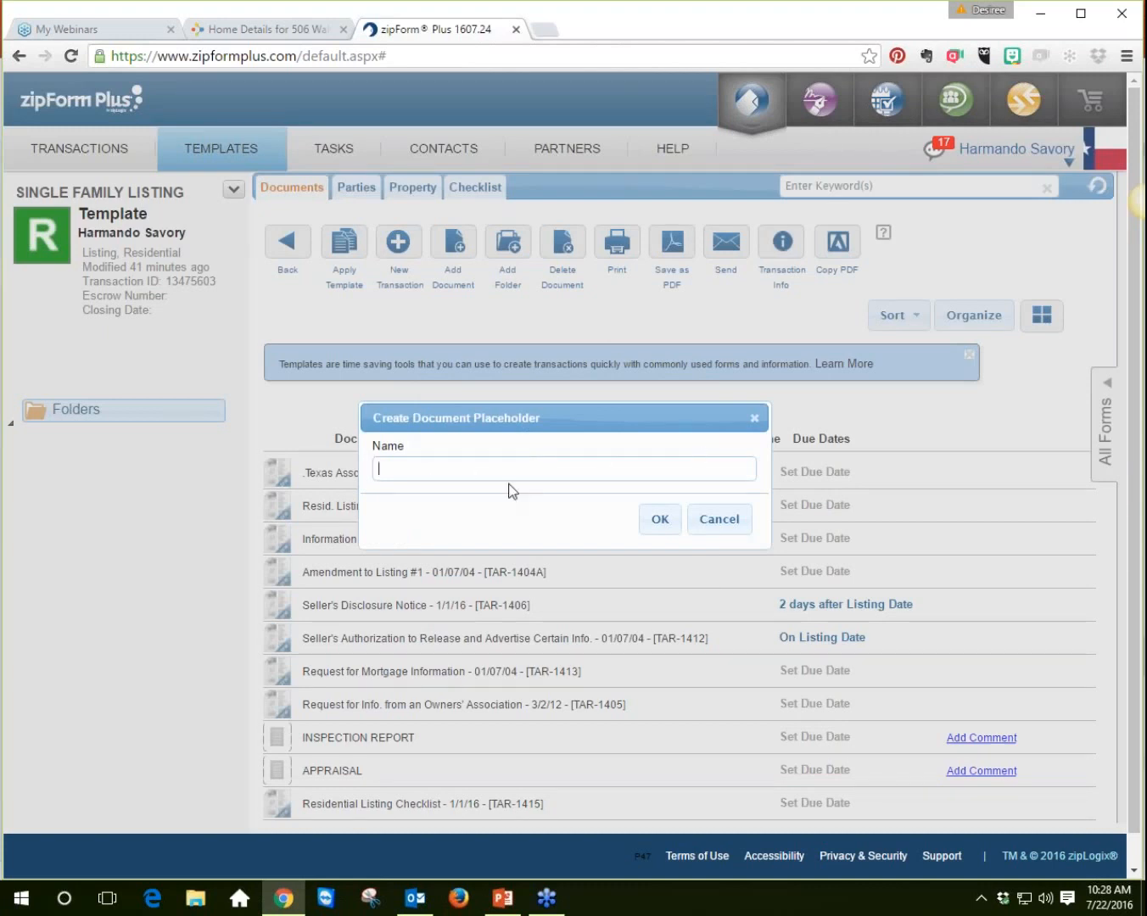
{"action": "left_click", "coordinate": [721, 522]}
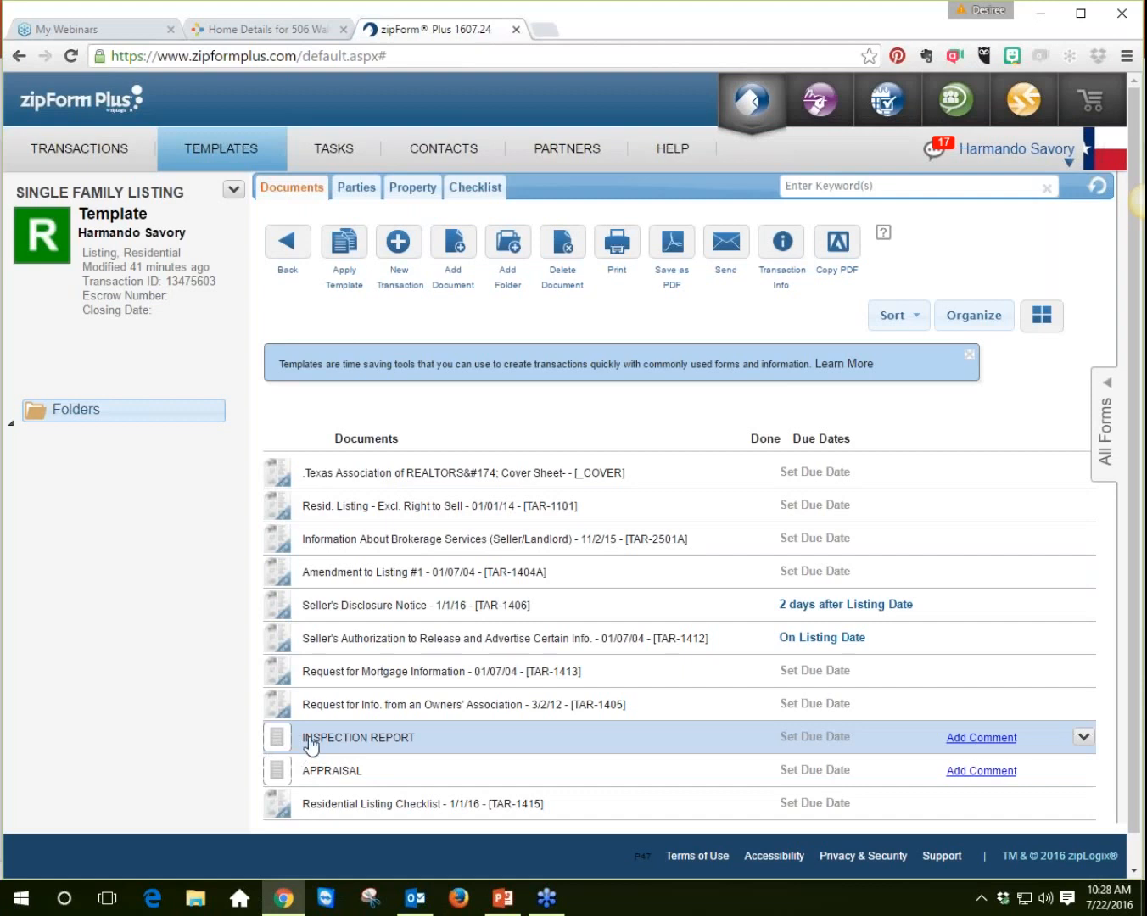
{"action": "left_click", "coordinate": [91, 152]}
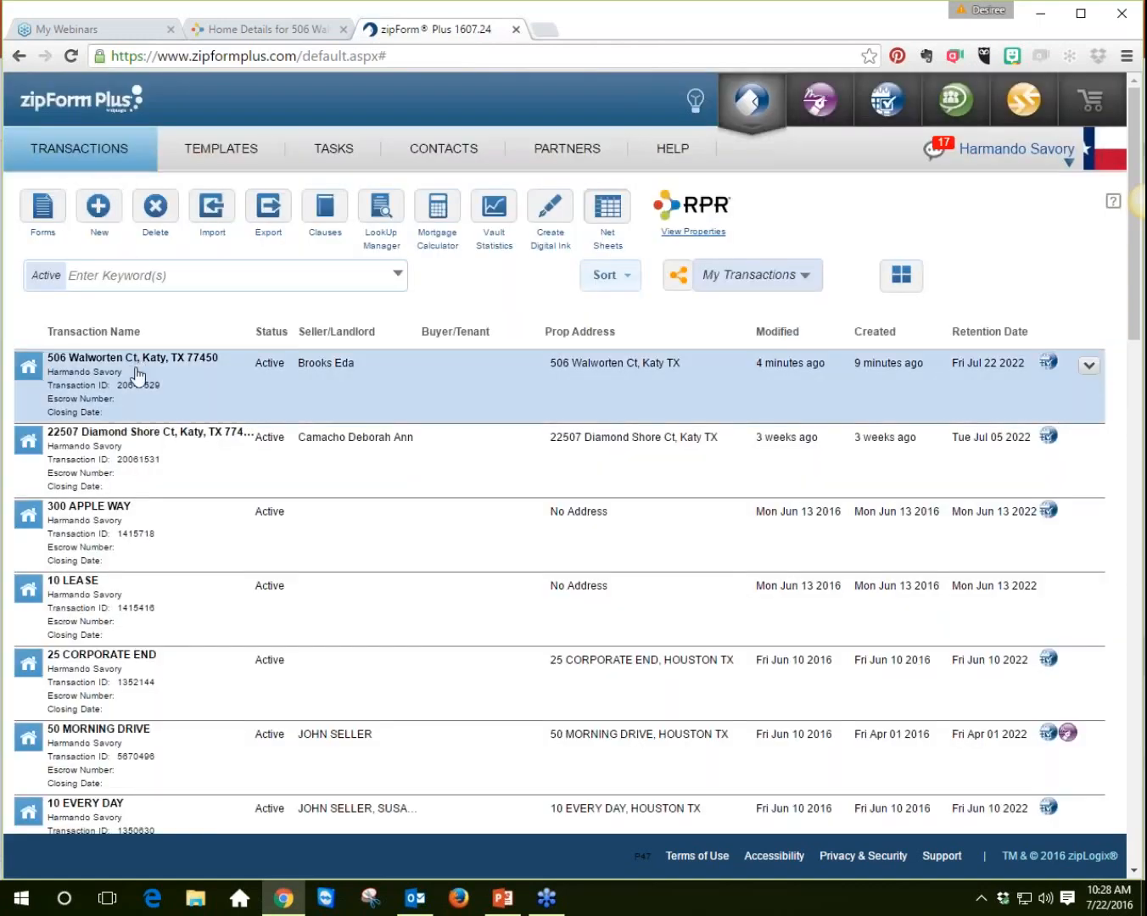
{"action": "left_click", "coordinate": [136, 375]}
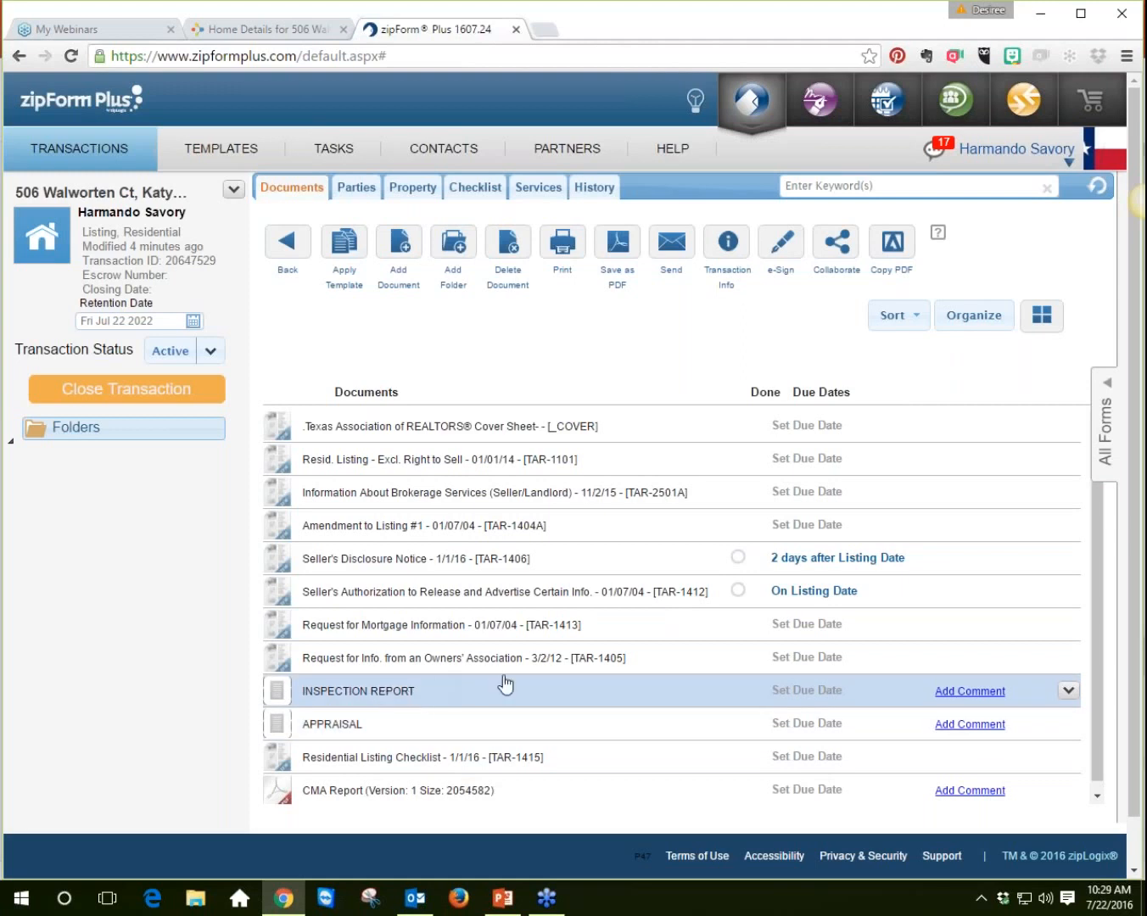
{"action": "left_click", "coordinate": [1043, 316]}
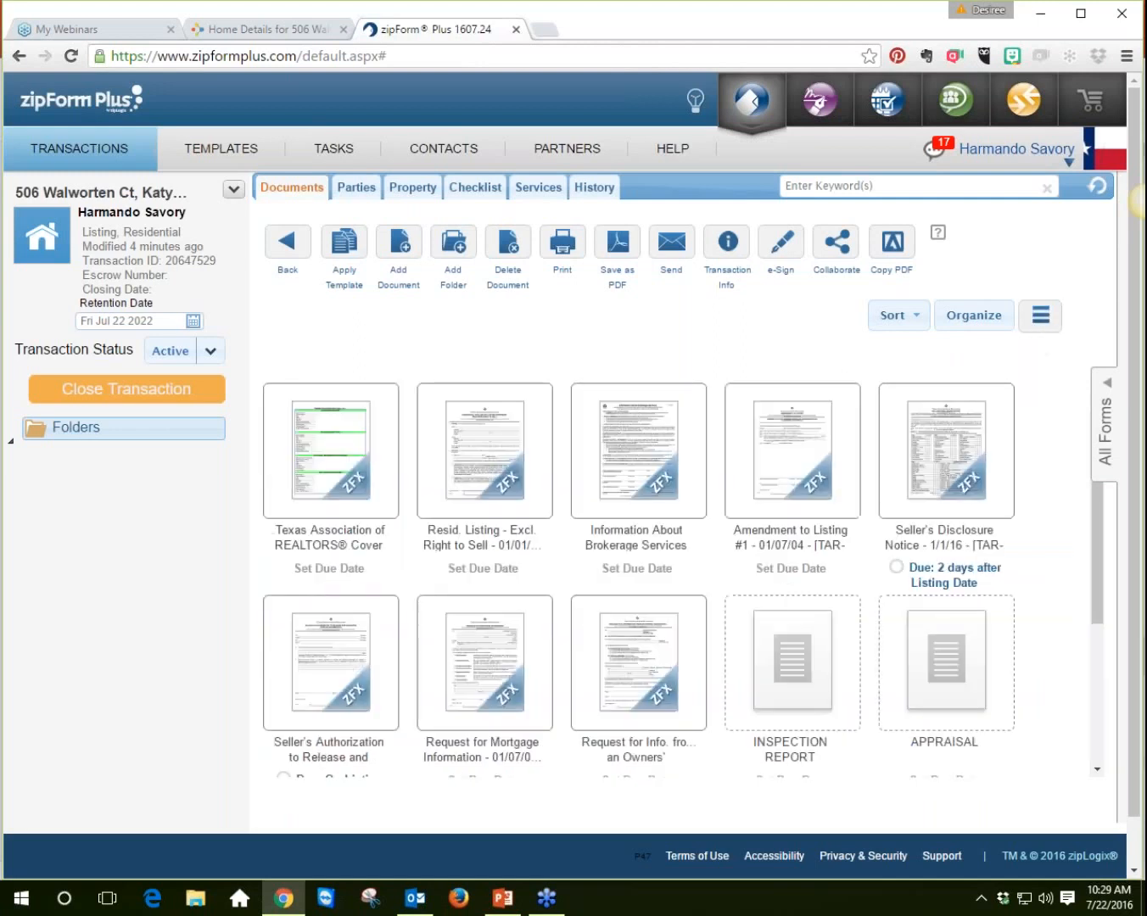
{"action": "scroll", "coordinate": [1028, 441], "scroll_direction": "down", "scroll_amount": 2}
{"action": "scroll", "coordinate": [1027, 440], "scroll_direction": "up", "scroll_amount": 2}
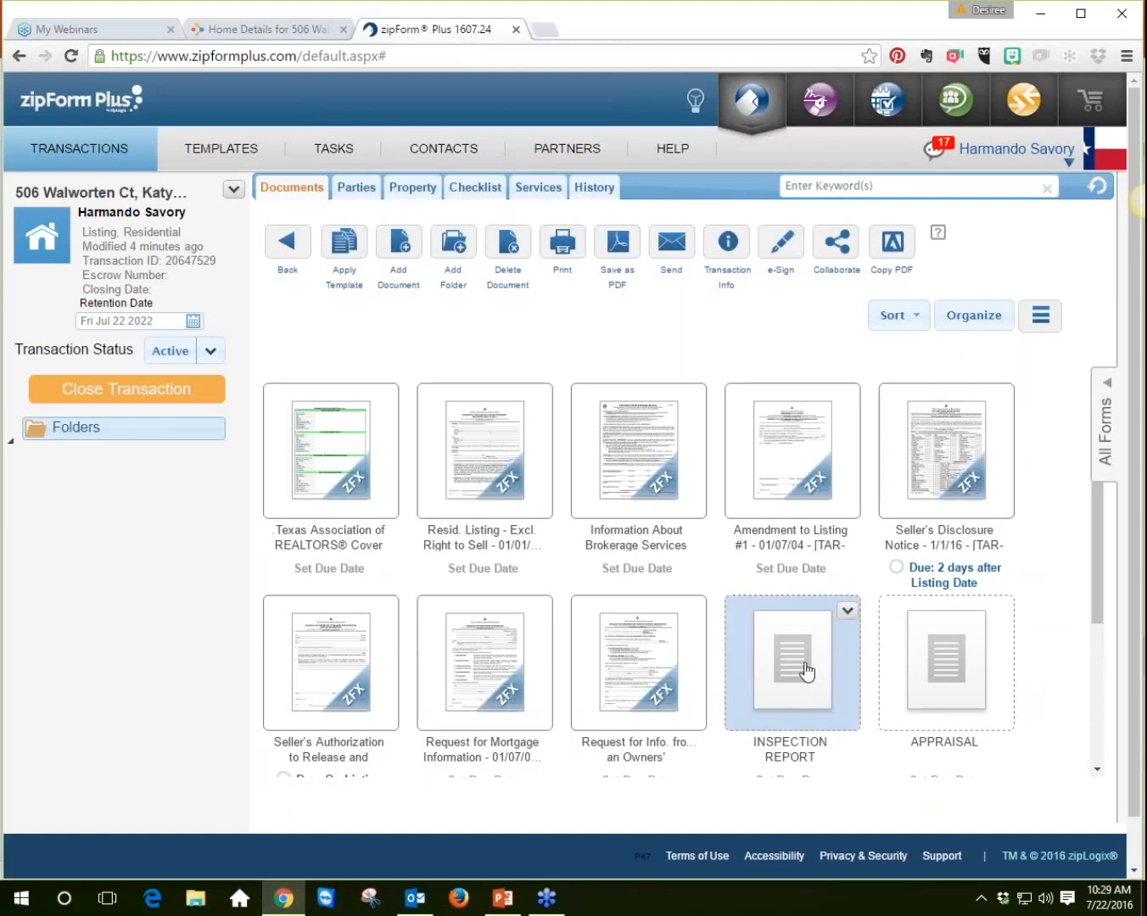
{"action": "scroll", "coordinate": [1051, 546], "scroll_direction": "down", "scroll_amount": 1}
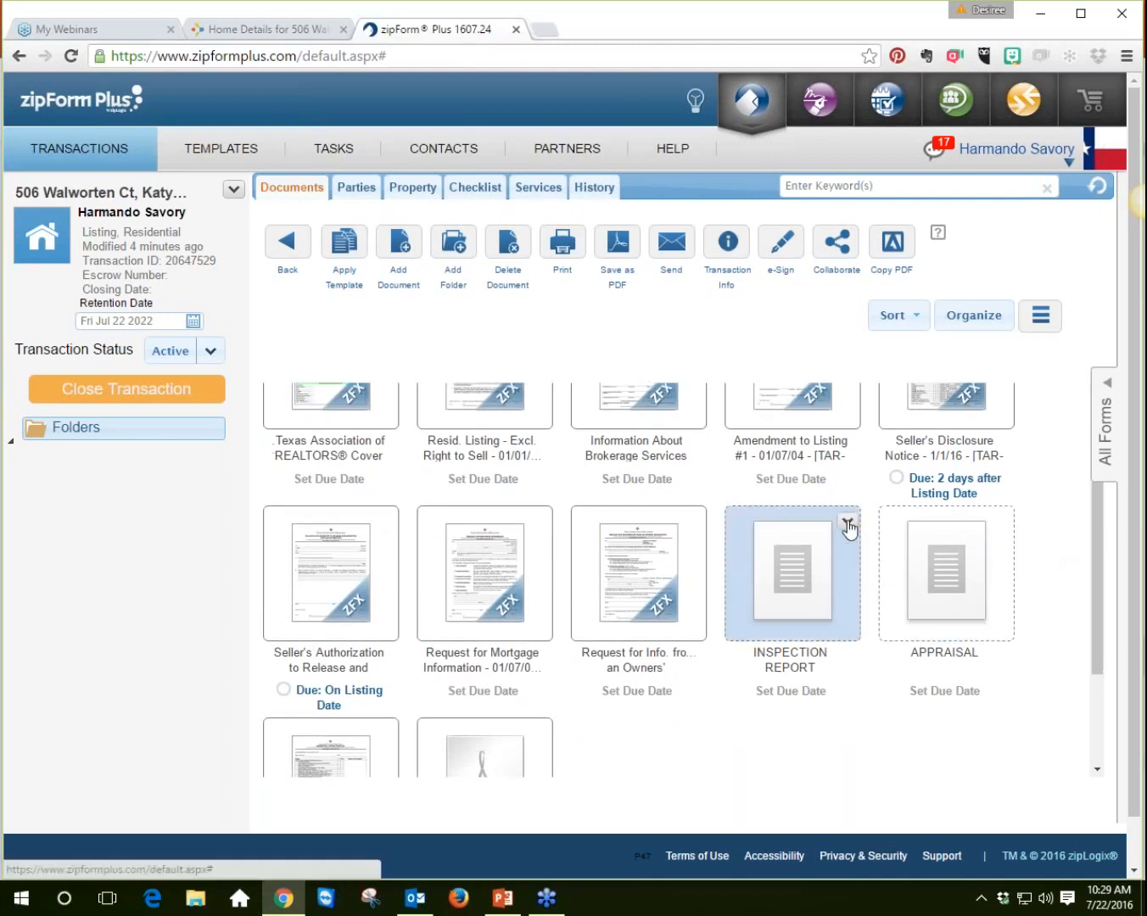
{"action": "left_click", "coordinate": [847, 522]}
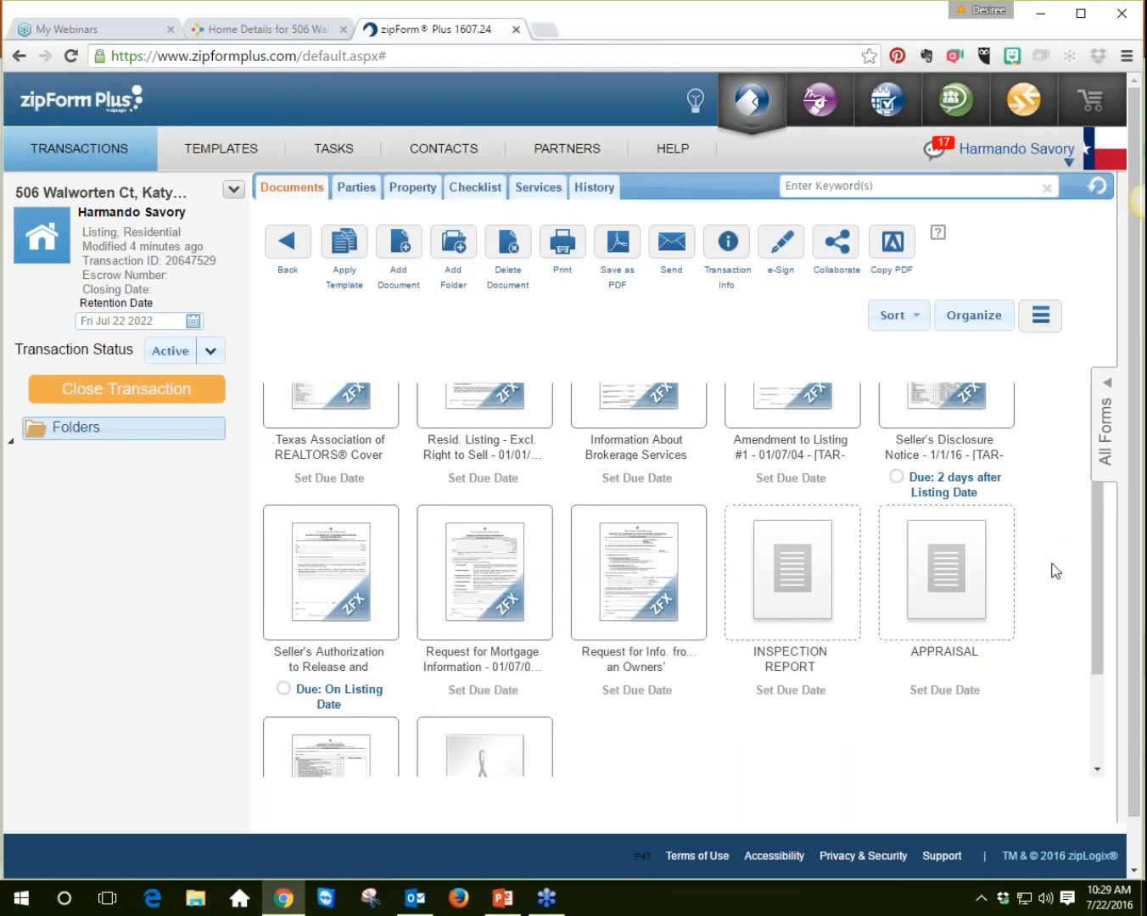
{"action": "scroll", "coordinate": [1052, 564], "scroll_direction": "down", "scroll_amount": 2}
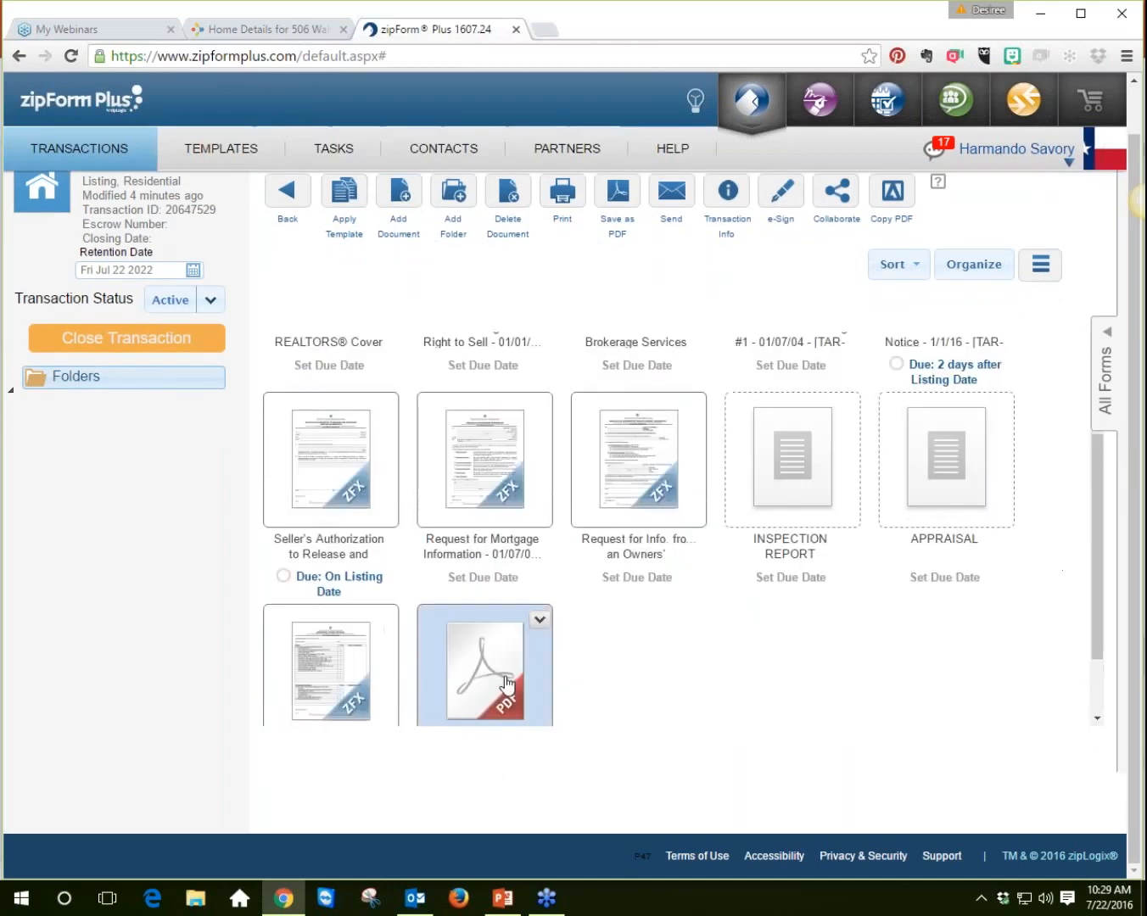
{"action": "left_click_drag", "start_coordinate": [536, 670], "coordinate": [526, 617]}
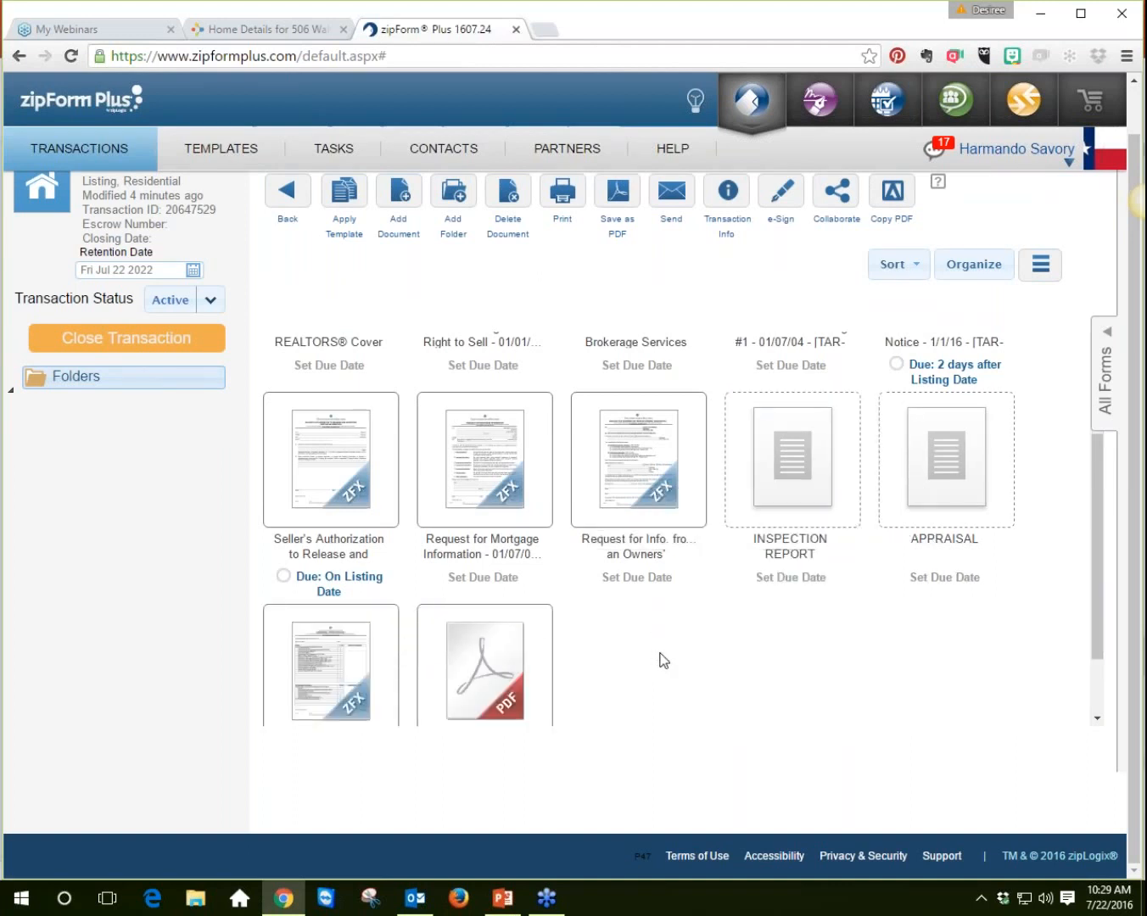
{"action": "mouse_move", "coordinate": [820, 441]}
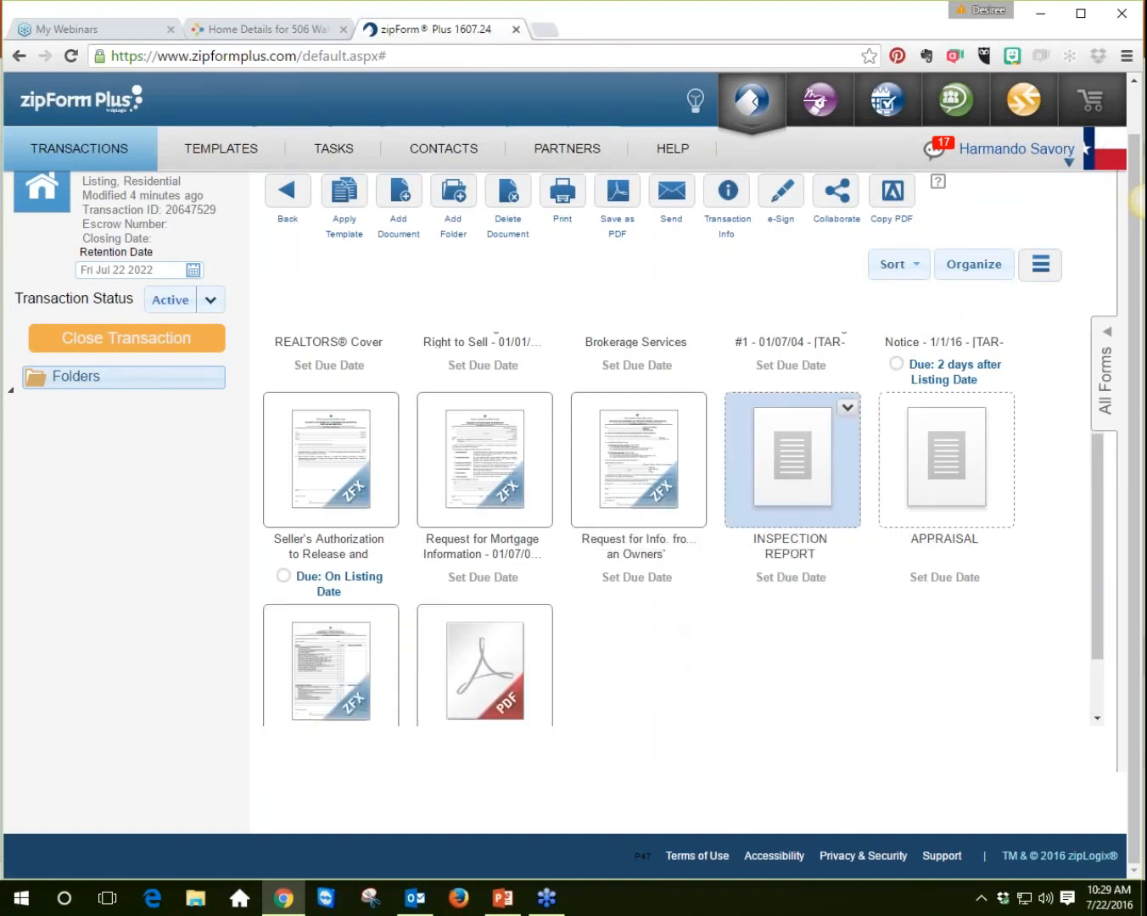
{"action": "left_click", "coordinate": [846, 410]}
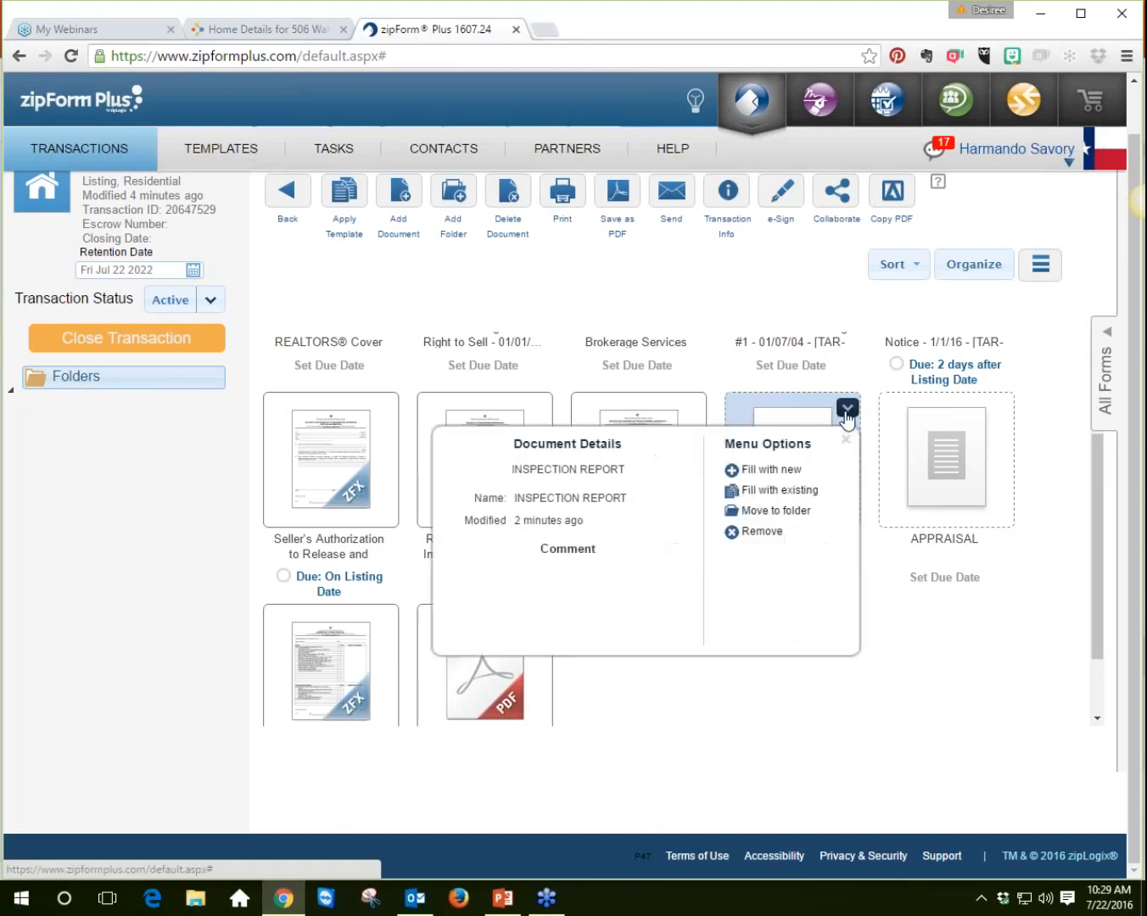
{"action": "left_click", "coordinate": [778, 471]}
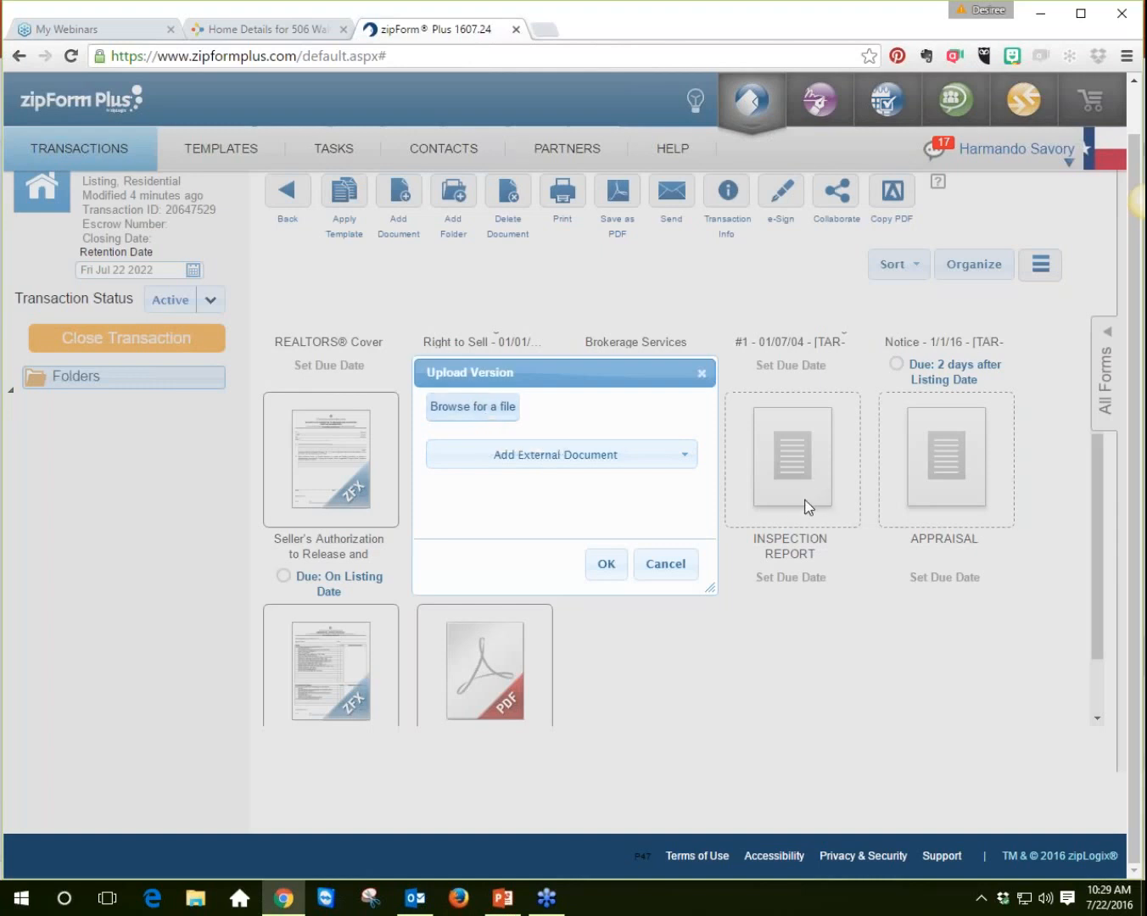
{"action": "left_click", "coordinate": [664, 568]}
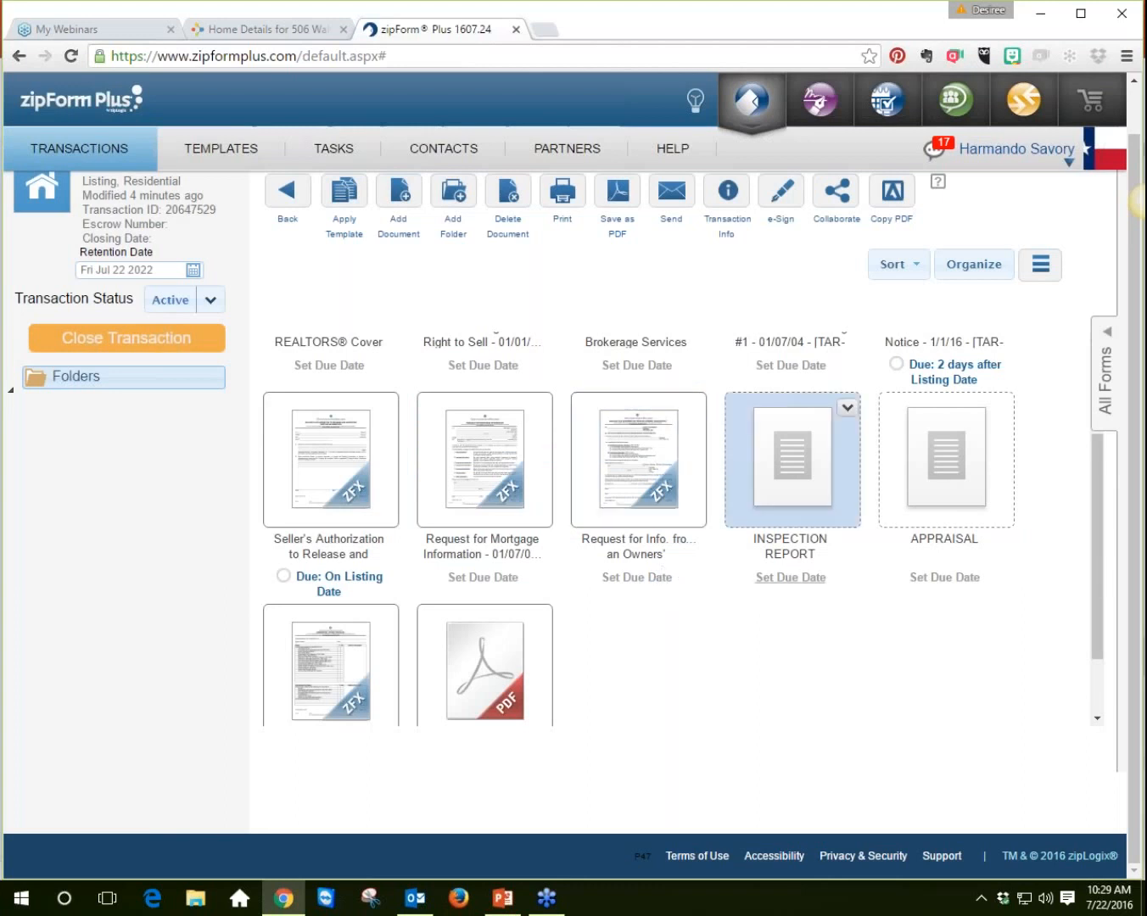
{"action": "left_click", "coordinate": [795, 579]}
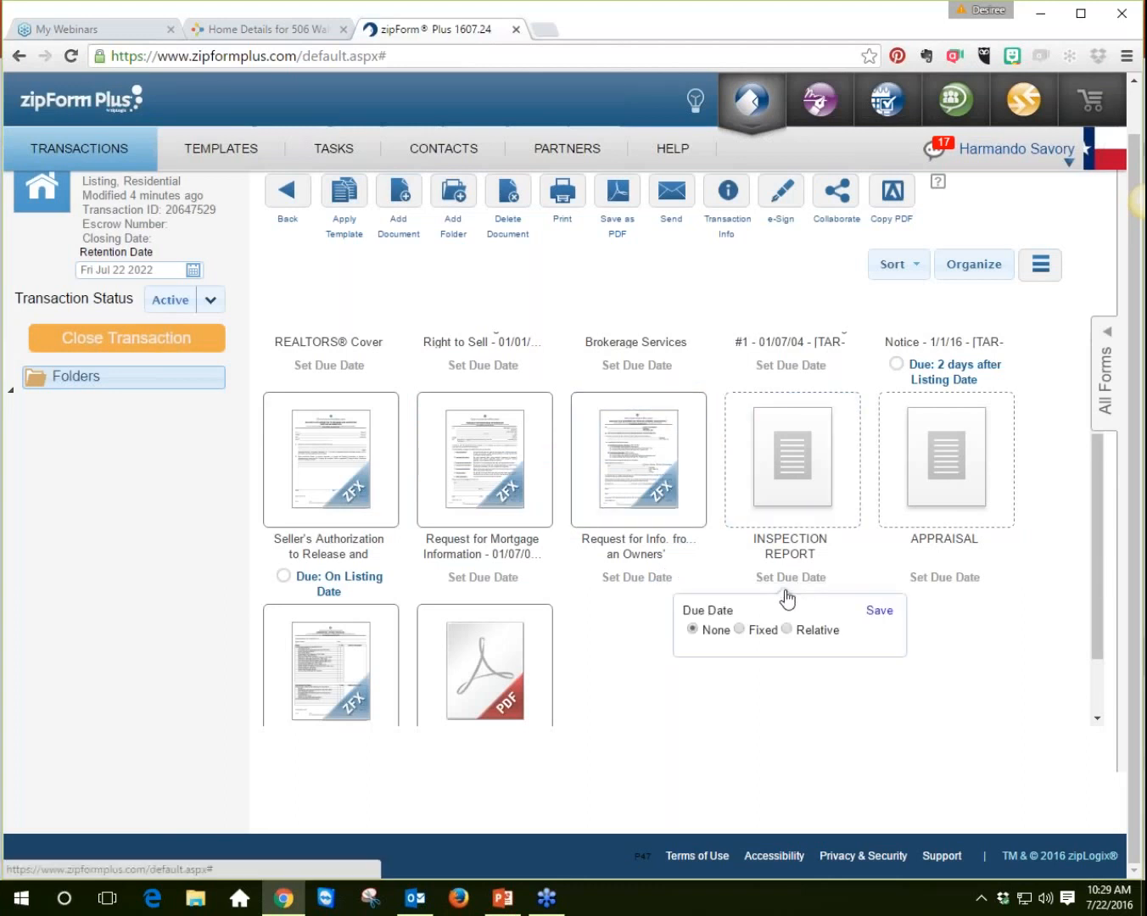
{"action": "left_click", "coordinate": [740, 629]}
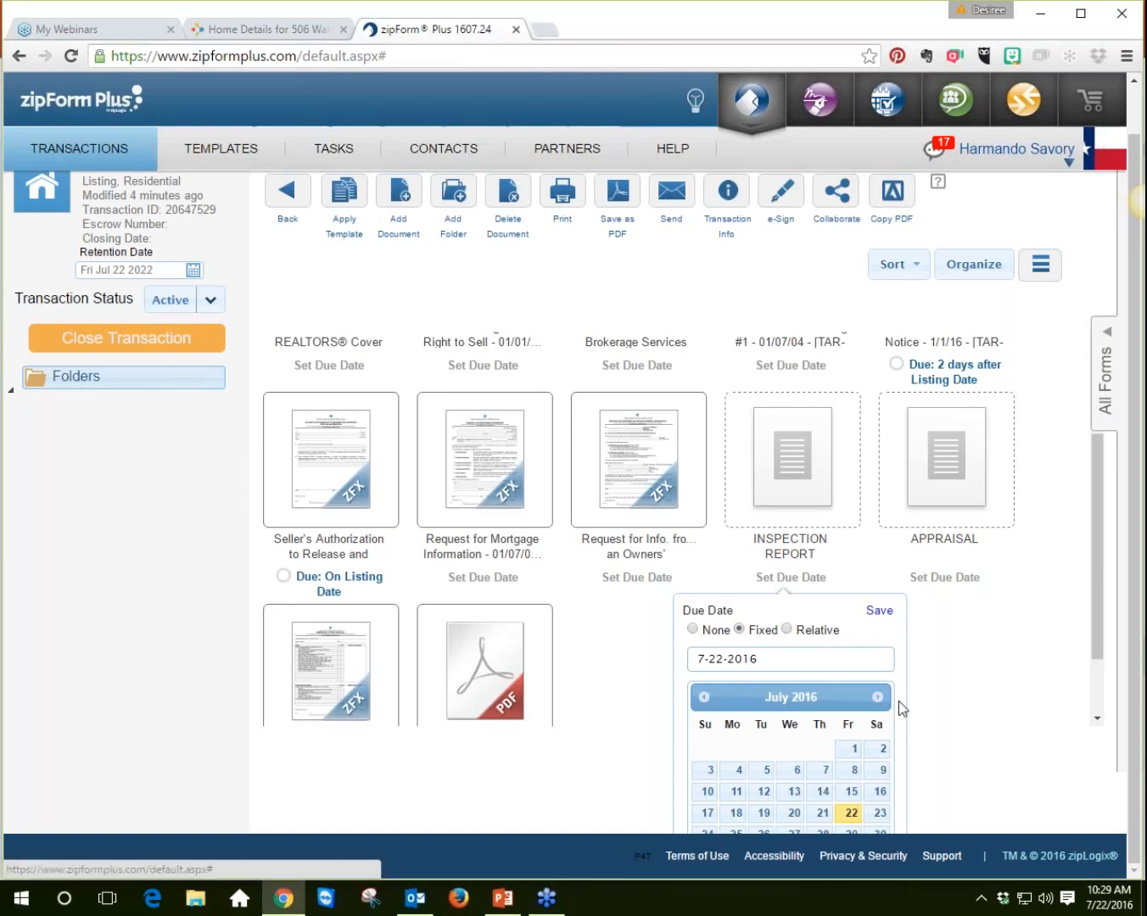
{"action": "left_click", "coordinate": [945, 654]}
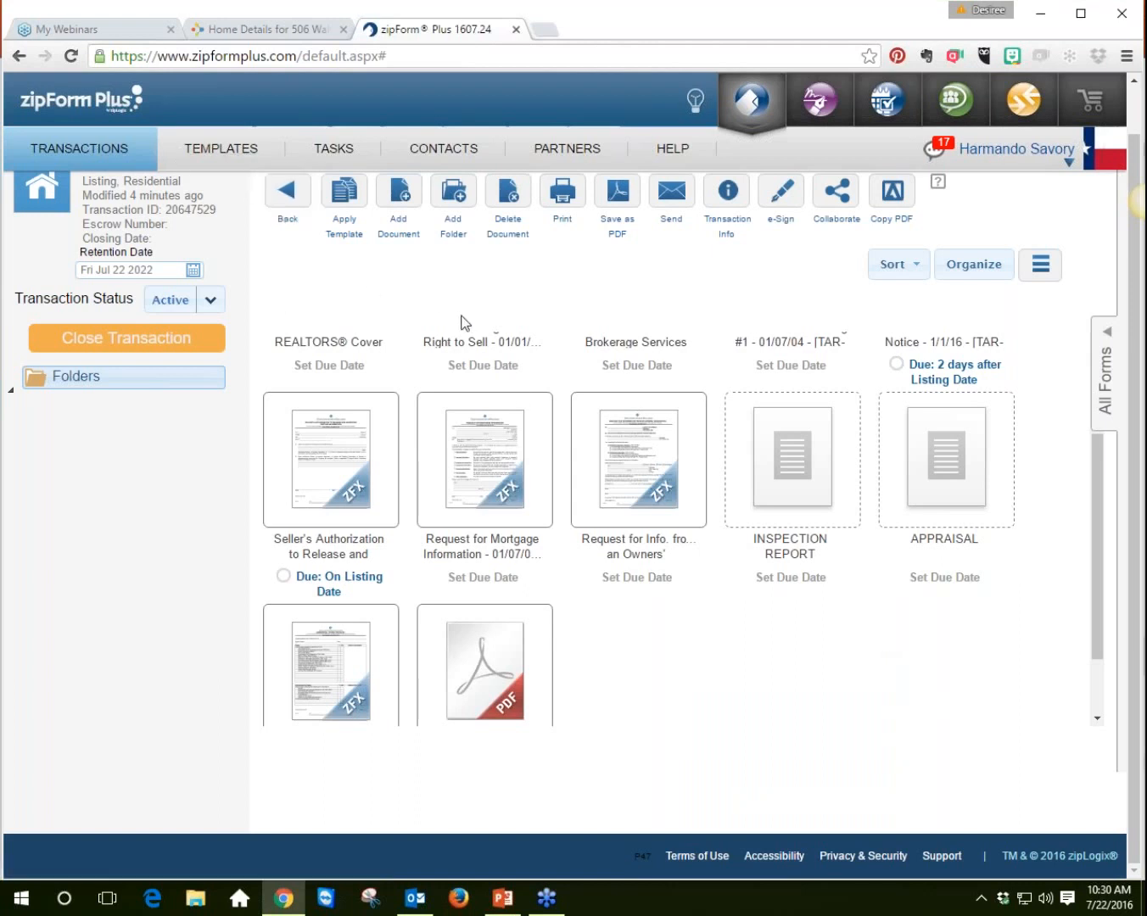
Step: Open the transaction's Checklist and view its due-date calendar by week, day and month
{"action": "scroll", "coordinate": [463, 323], "scroll_direction": "up", "scroll_amount": 1}
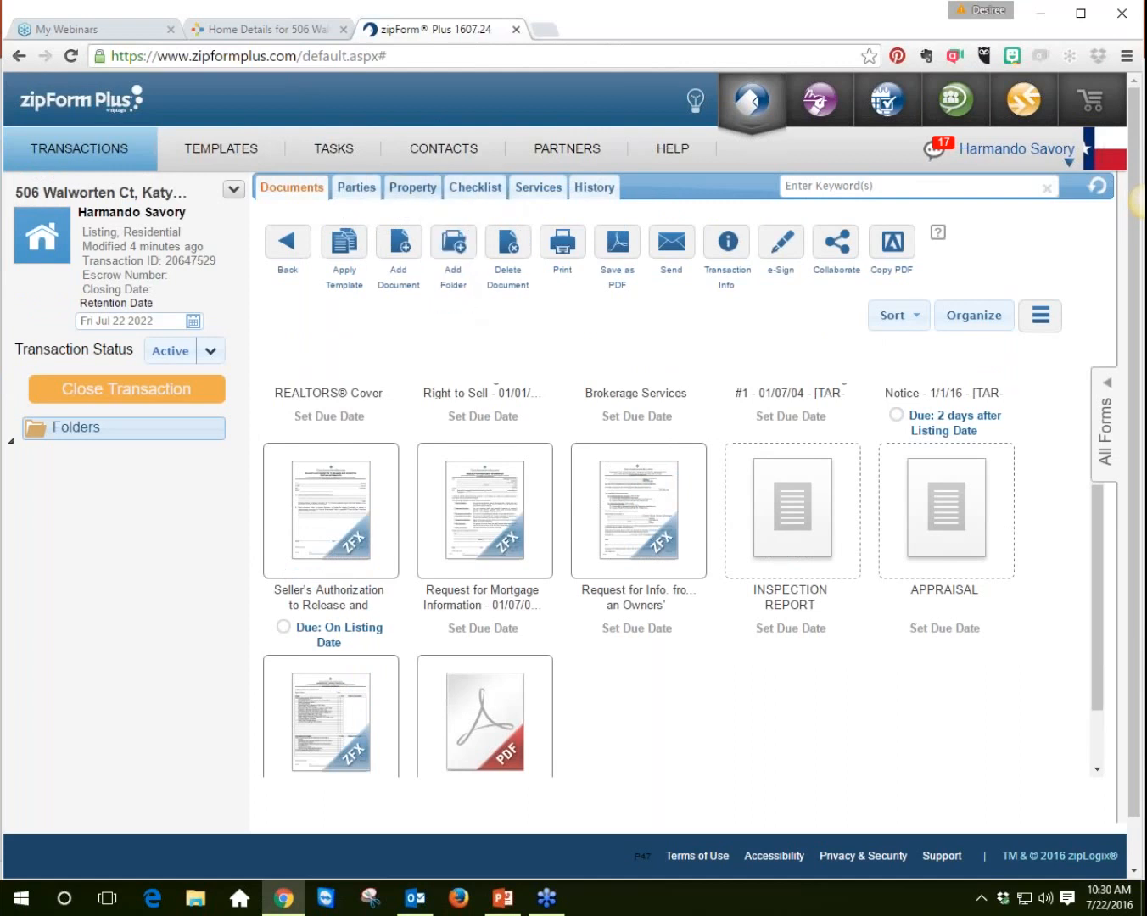
{"action": "left_click", "coordinate": [474, 193]}
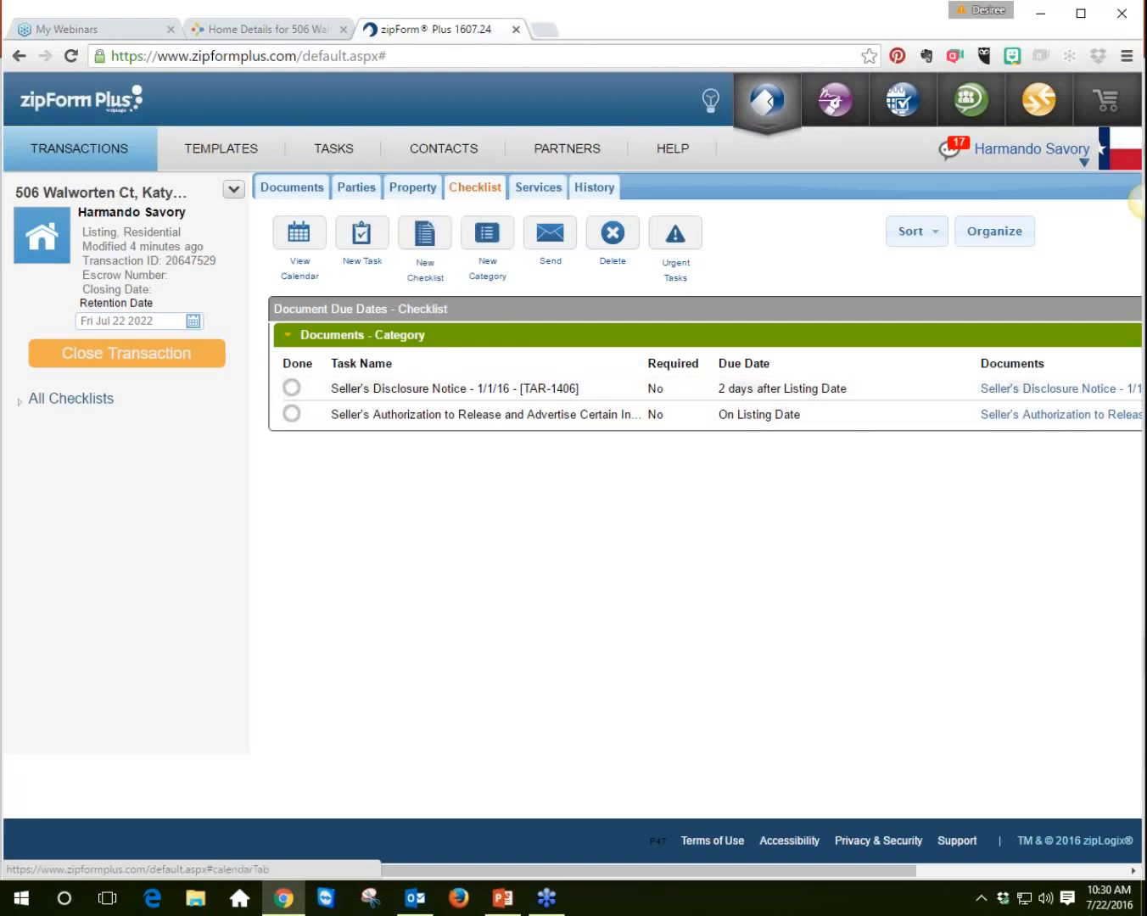
{"action": "left_click", "coordinate": [304, 242]}
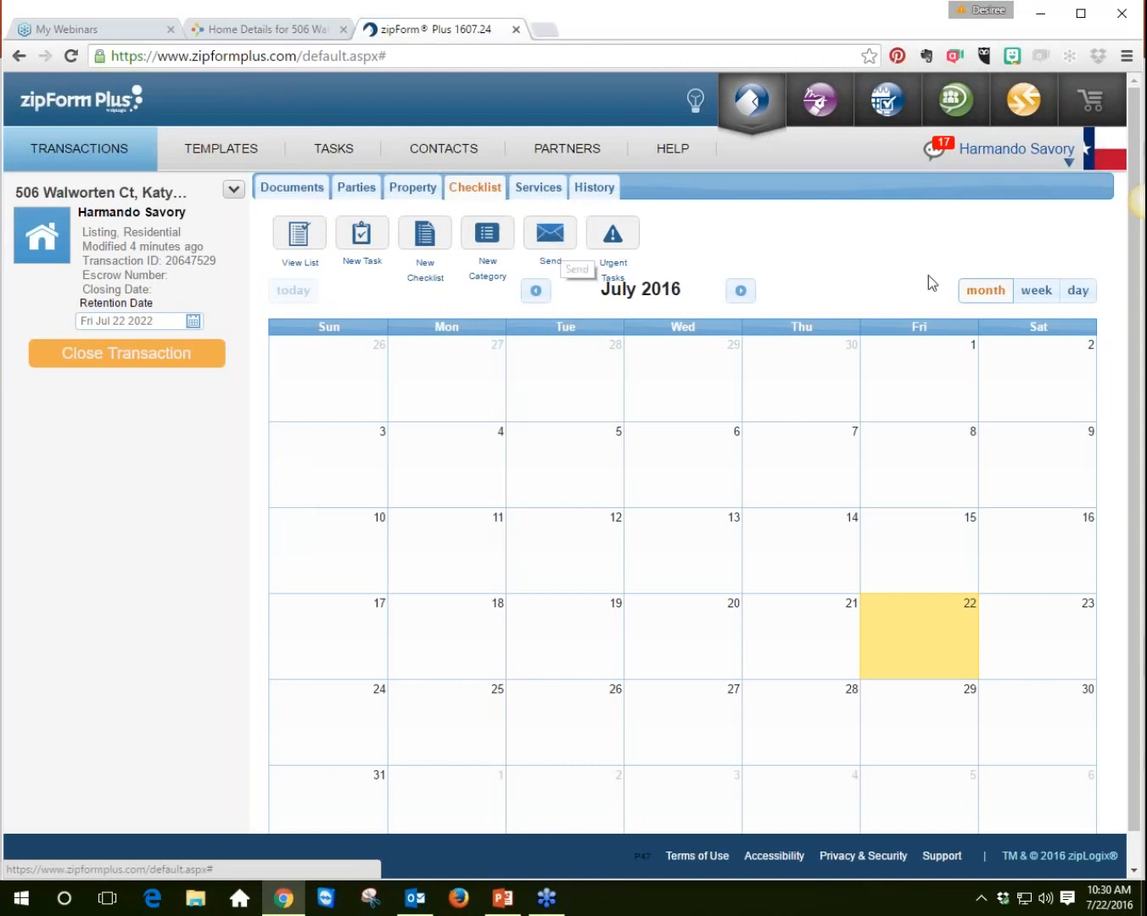
{"action": "left_click", "coordinate": [1037, 291]}
{"action": "left_click", "coordinate": [1075, 292]}
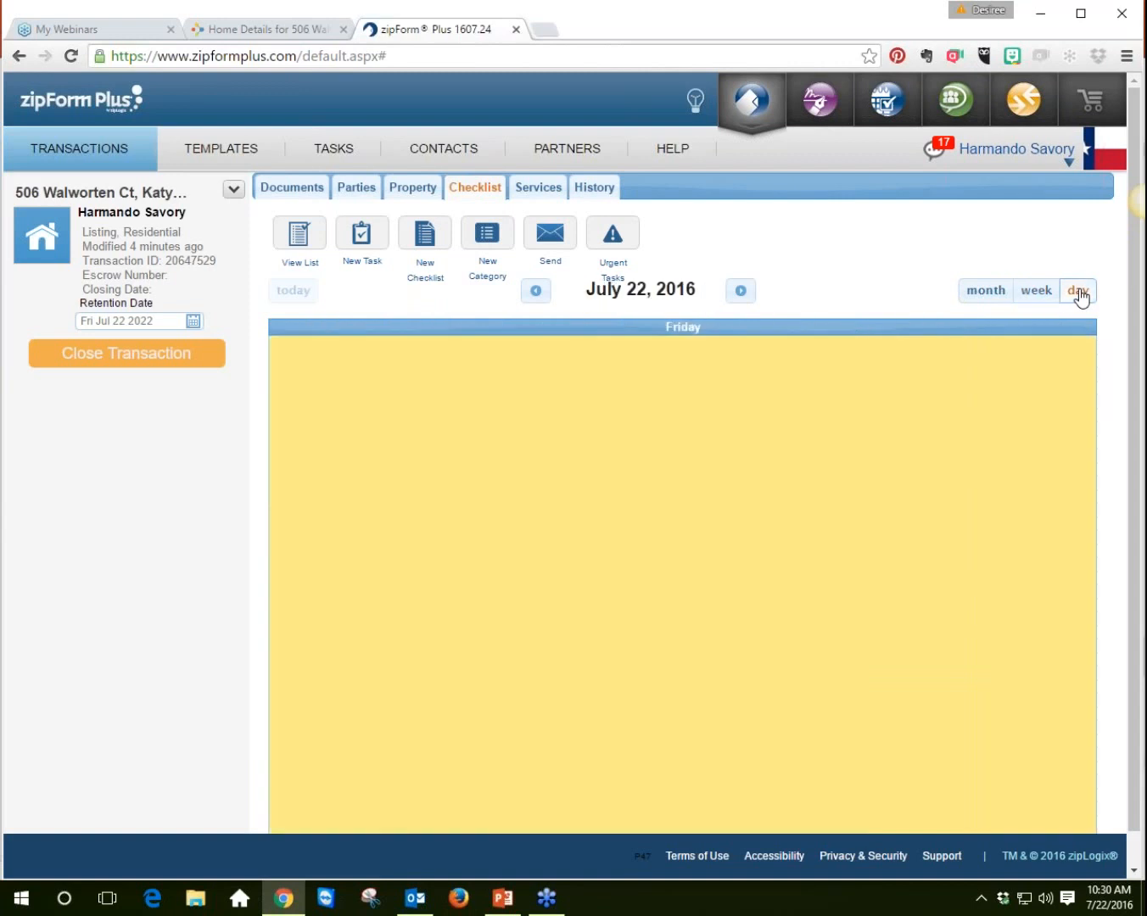
{"action": "left_click", "coordinate": [985, 291]}
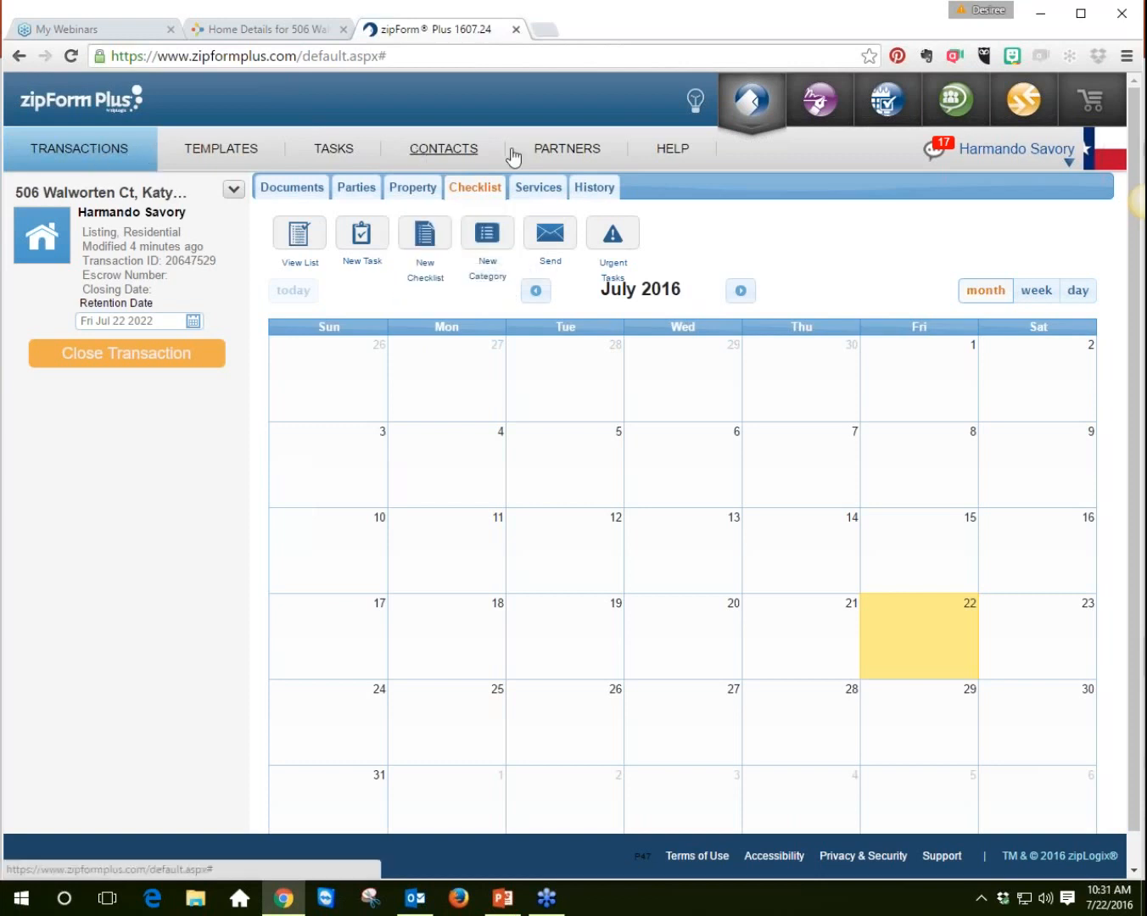
Step: Open Tasks in month view and expand the list of tasks needing attention
{"action": "left_click", "coordinate": [343, 151]}
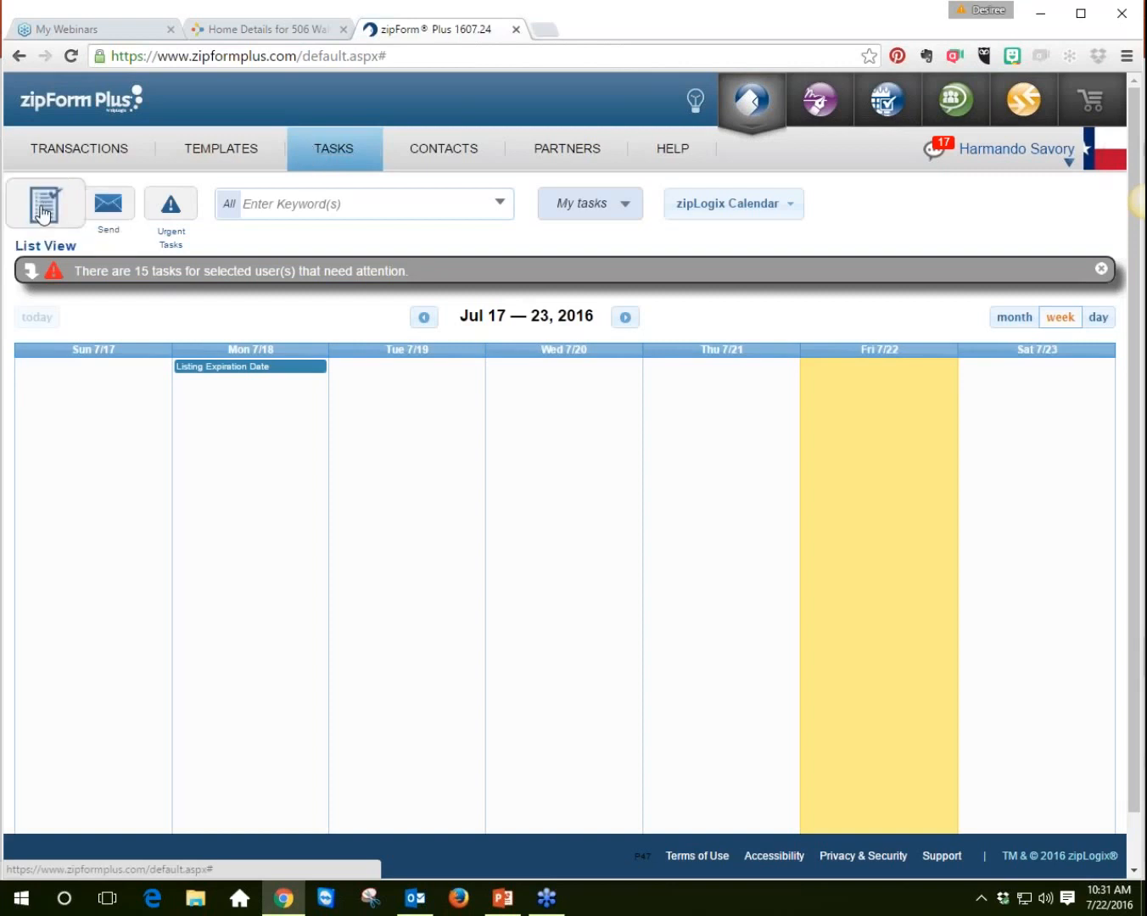
{"action": "left_click", "coordinate": [1012, 319]}
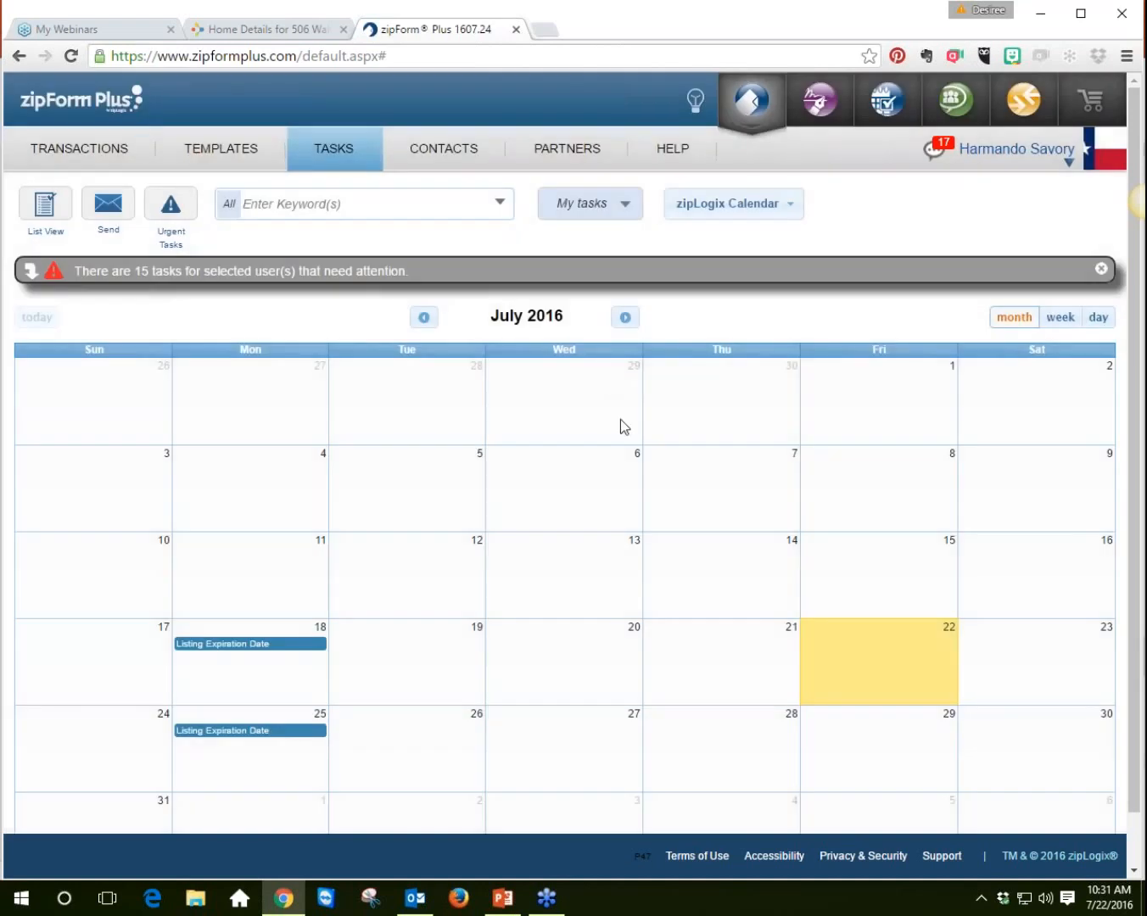
{"action": "scroll", "coordinate": [622, 420], "scroll_direction": "down", "scroll_amount": 1}
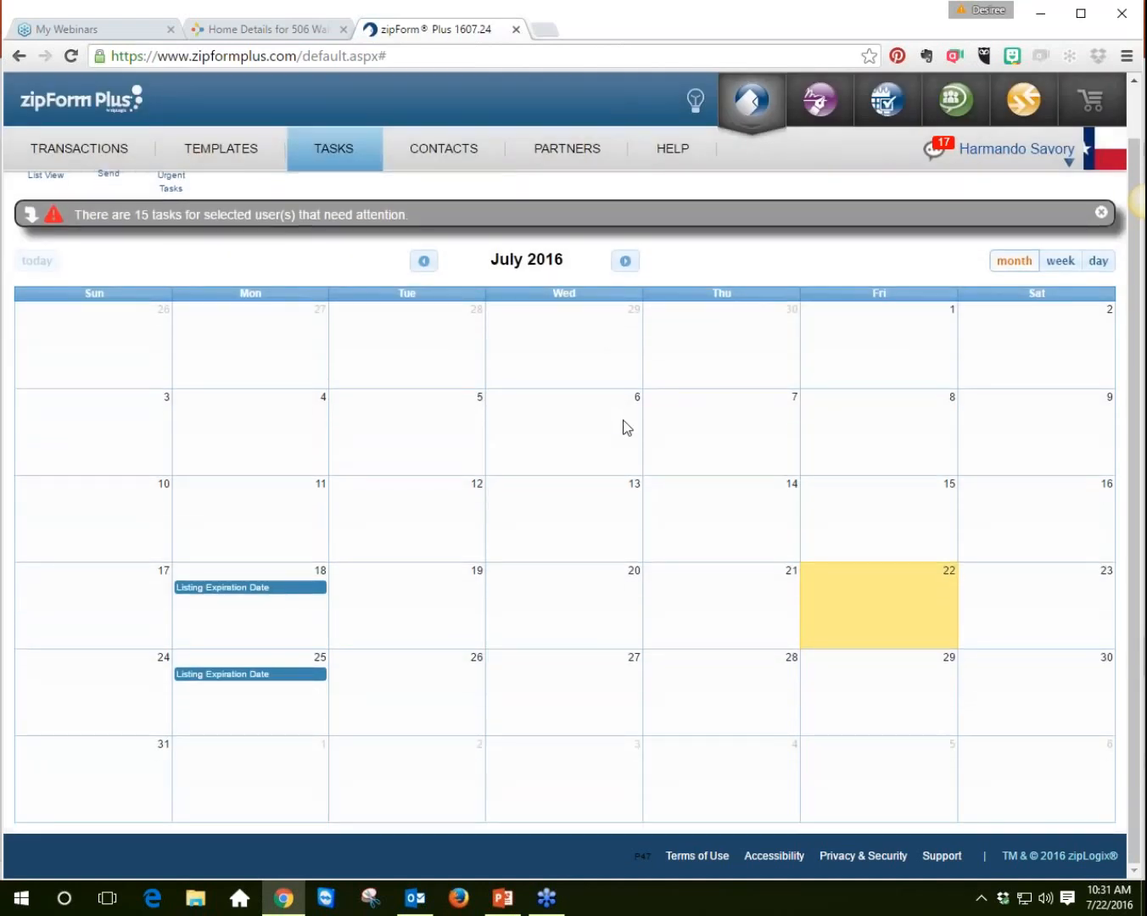
{"action": "scroll", "coordinate": [626, 426], "scroll_direction": "up", "scroll_amount": 1}
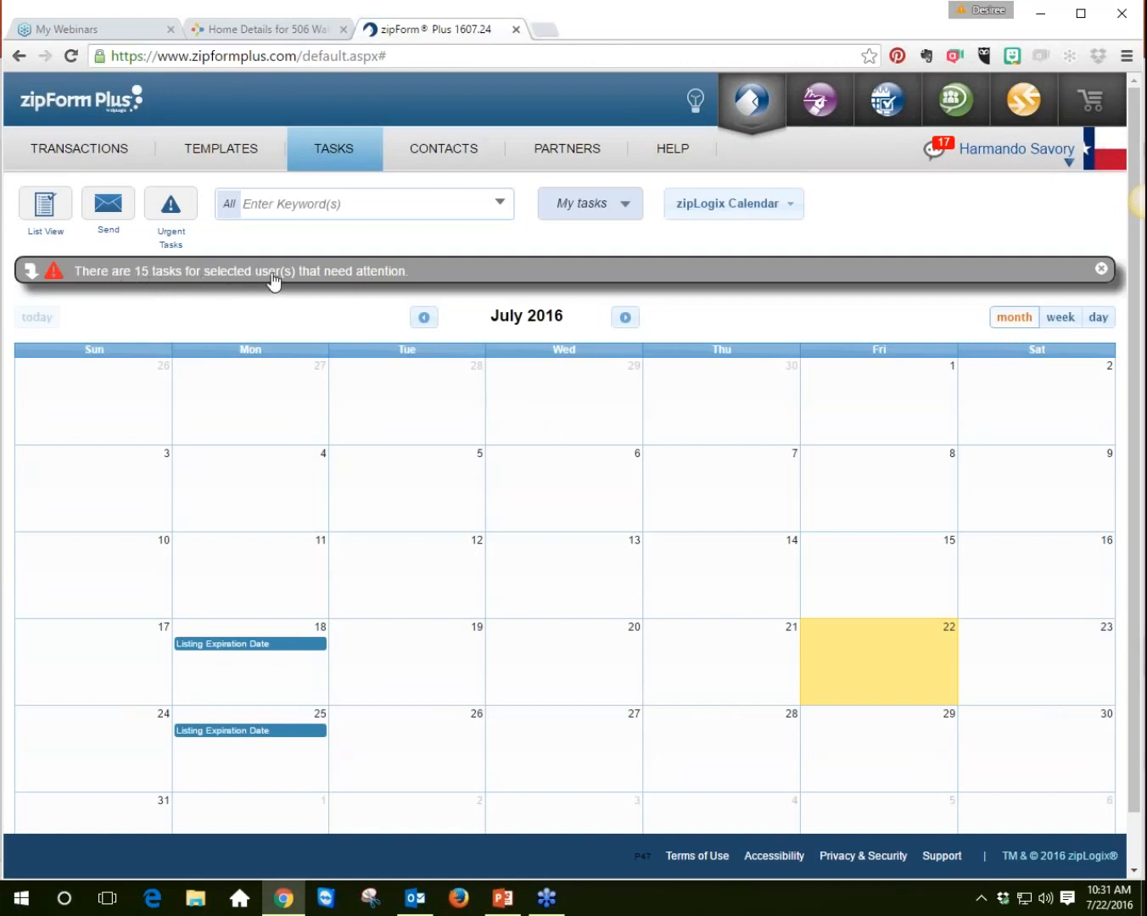
{"action": "left_click", "coordinate": [369, 273]}
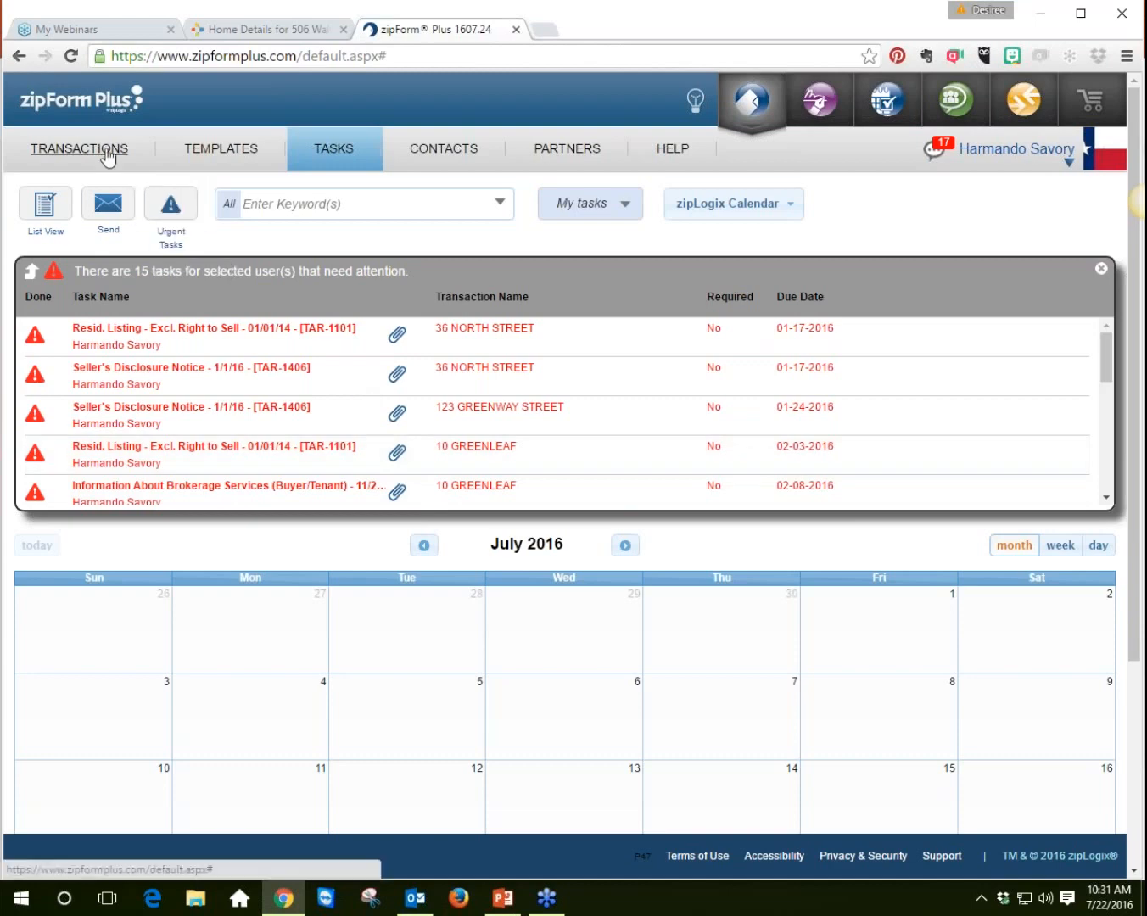
{"action": "left_click", "coordinate": [108, 155]}
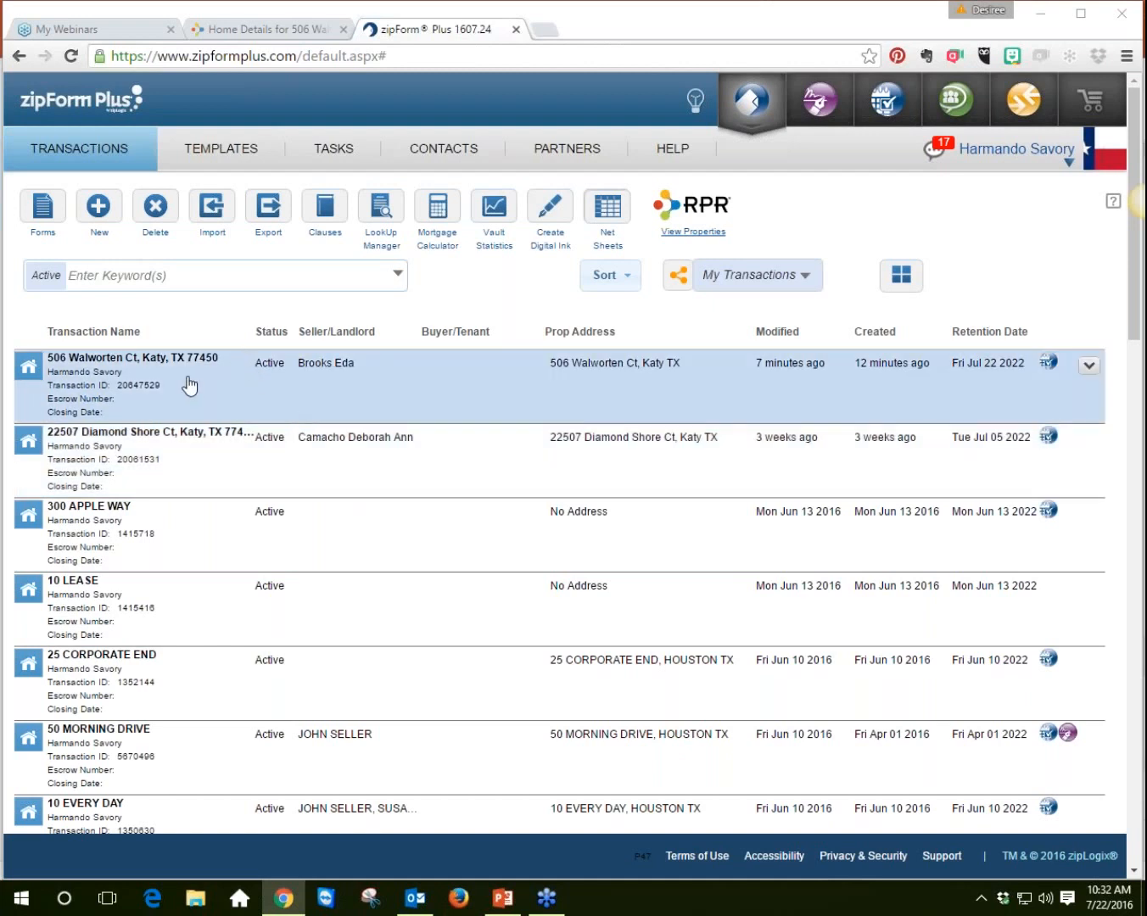
{"action": "left_click", "coordinate": [159, 380]}
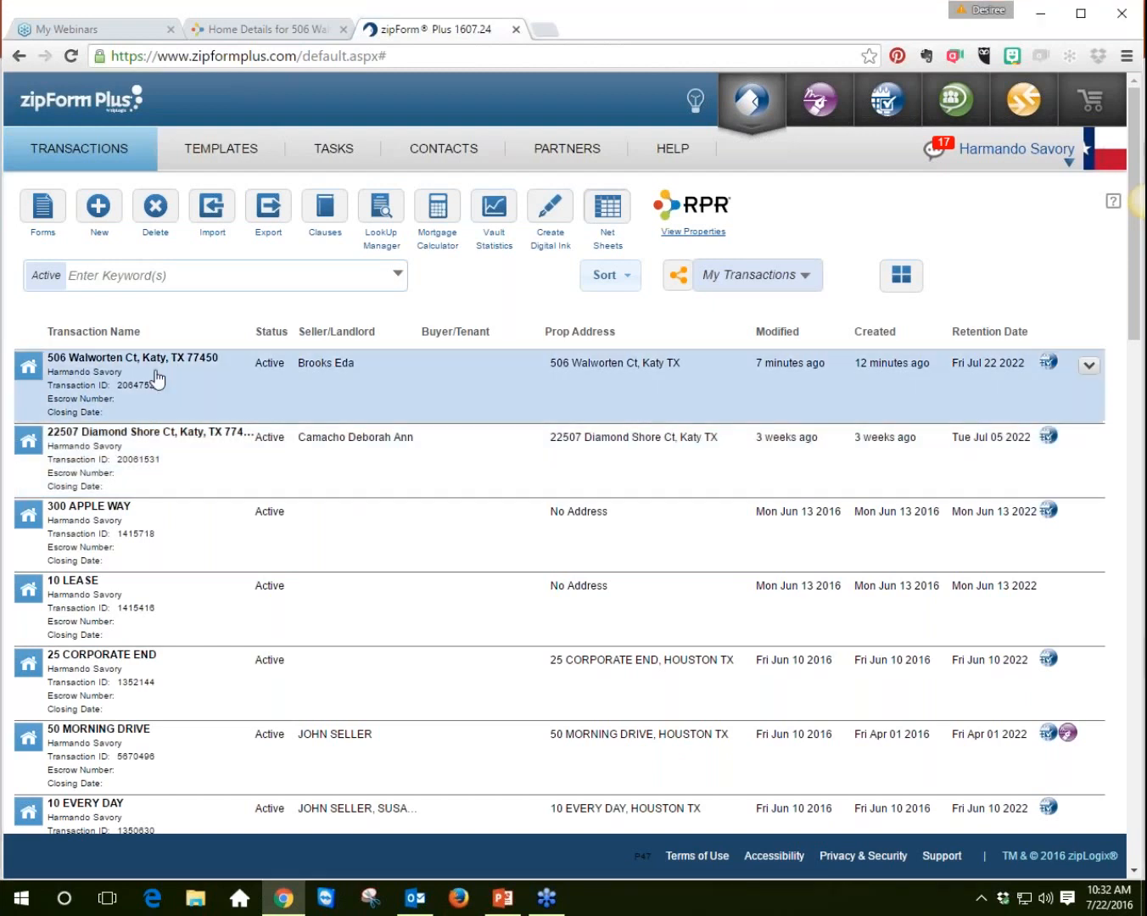
{"action": "left_click", "coordinate": [156, 378]}
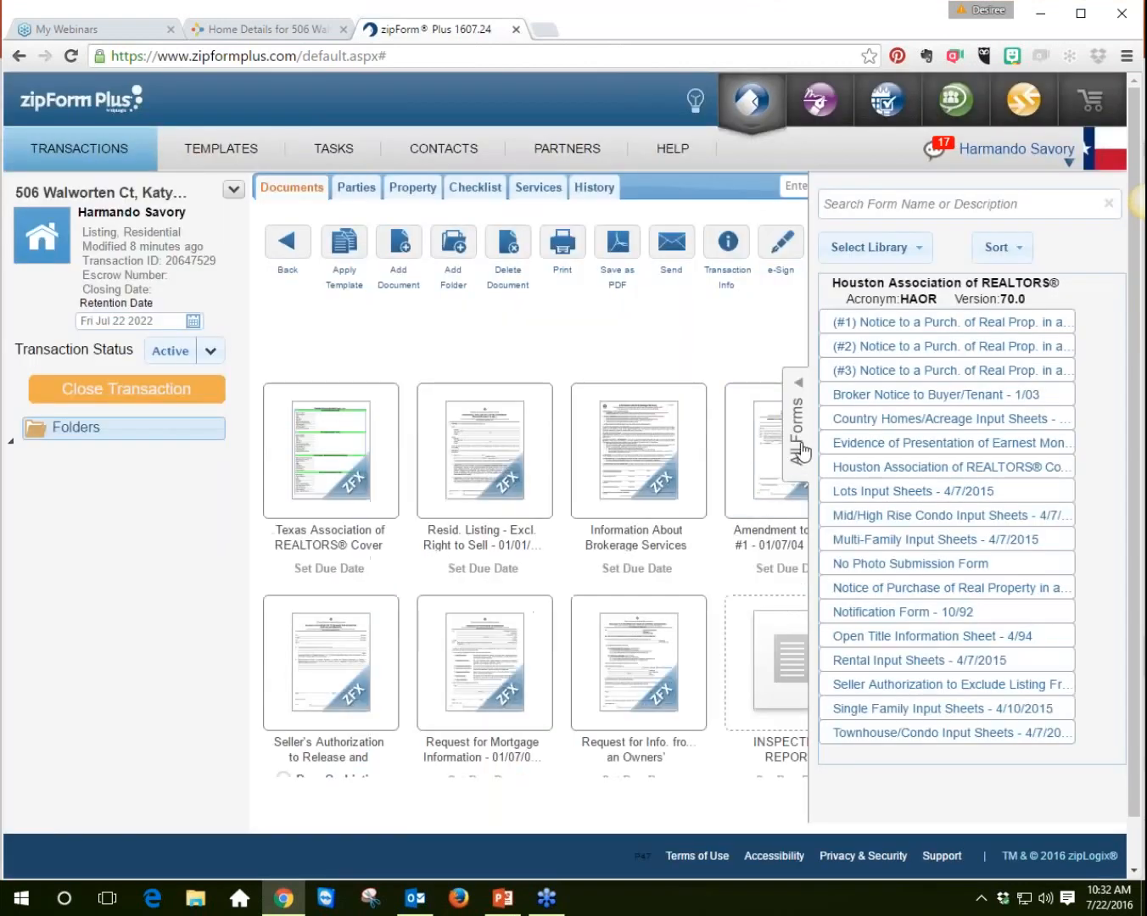
{"action": "left_click", "coordinate": [799, 450]}
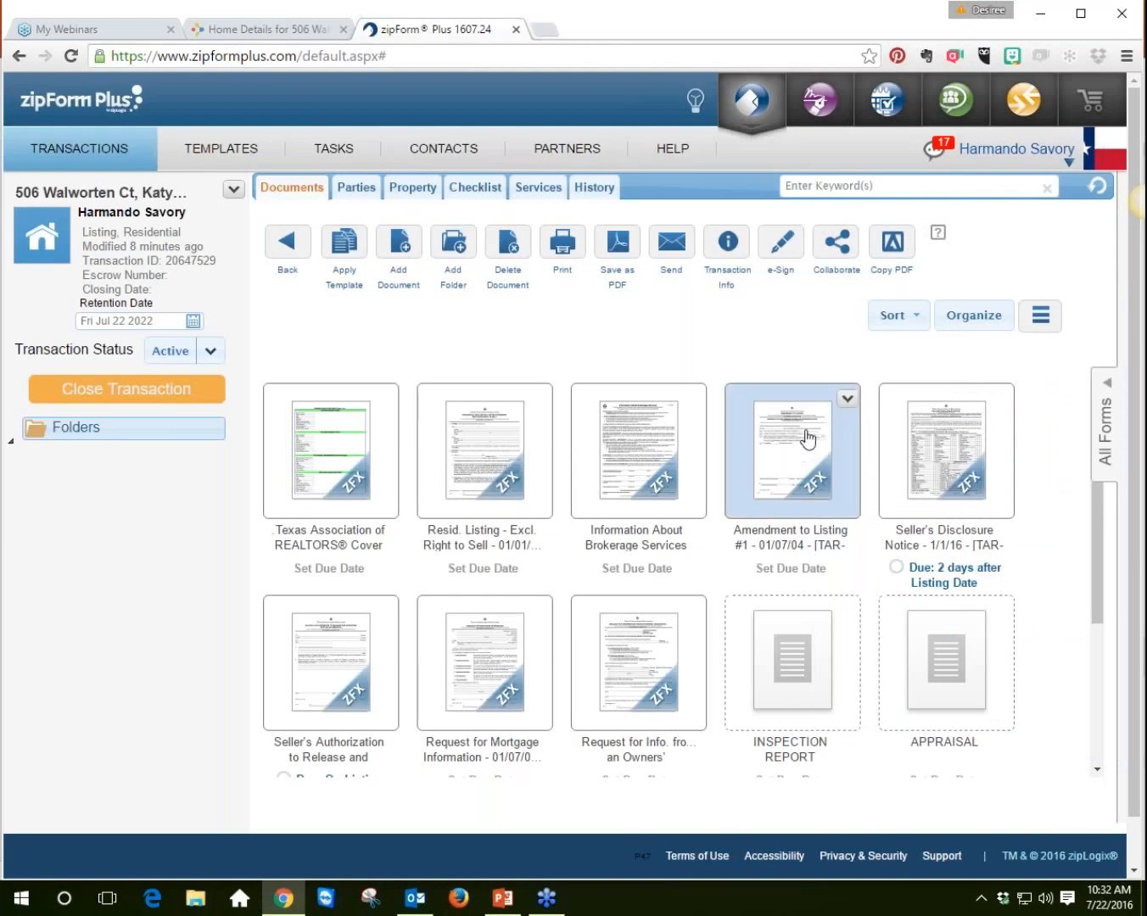
{"action": "left_click", "coordinate": [350, 444]}
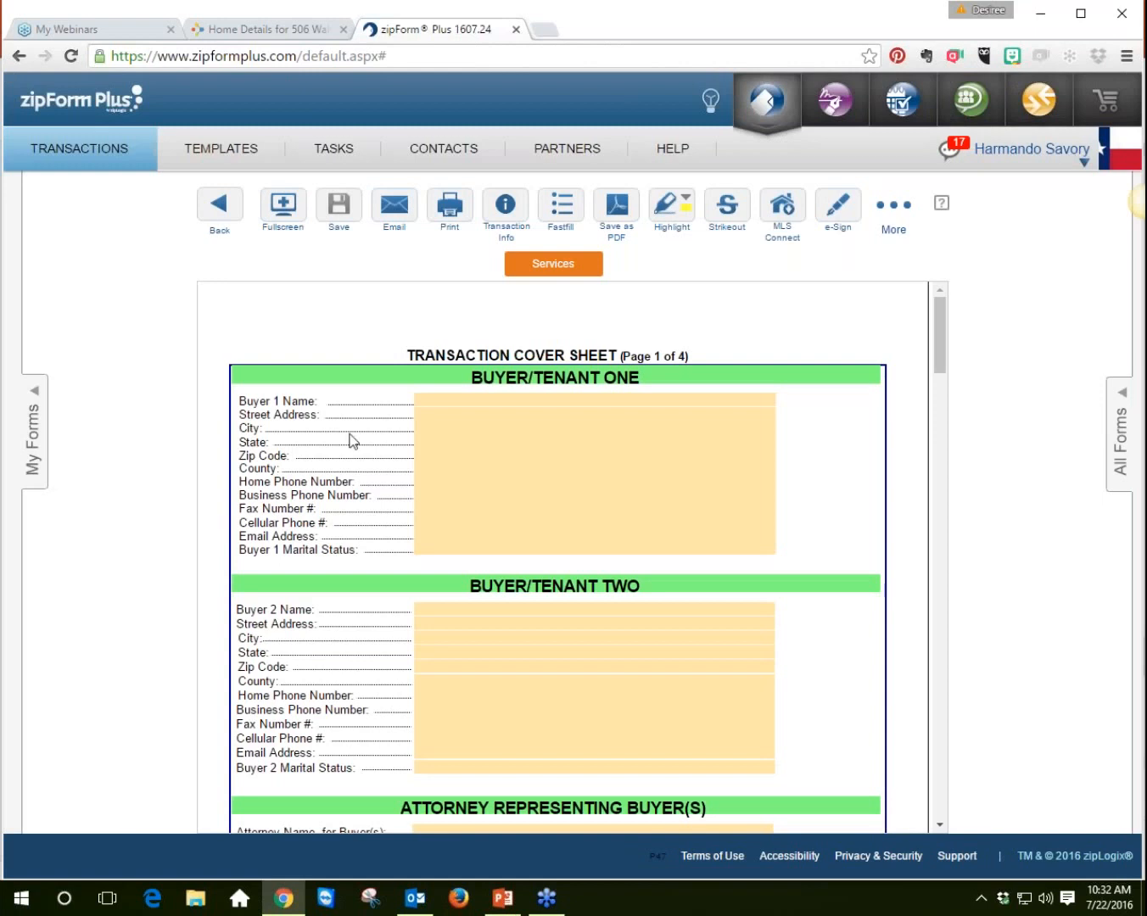
Step: Open the MLS Connect update dialog for the form and close it without importing
{"action": "left_click", "coordinate": [785, 219]}
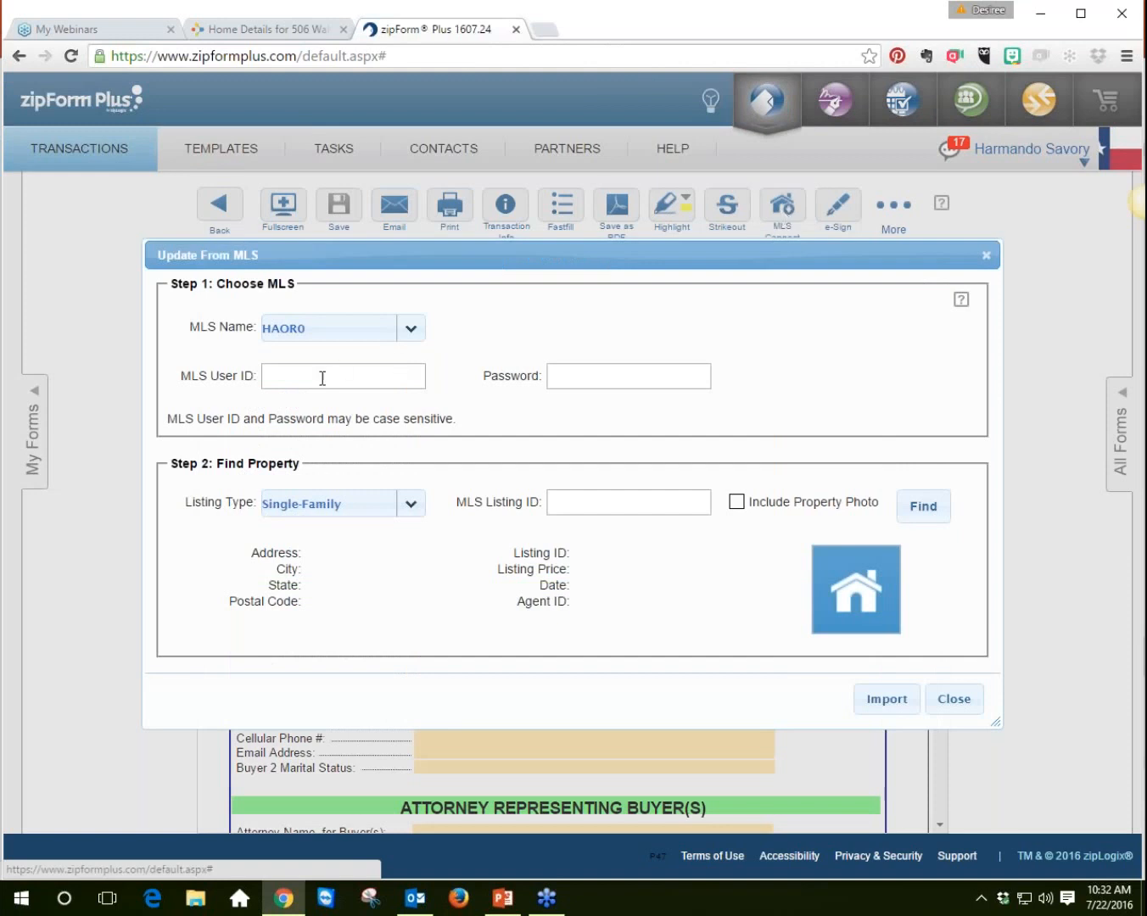
{"action": "left_click", "coordinate": [322, 379]}
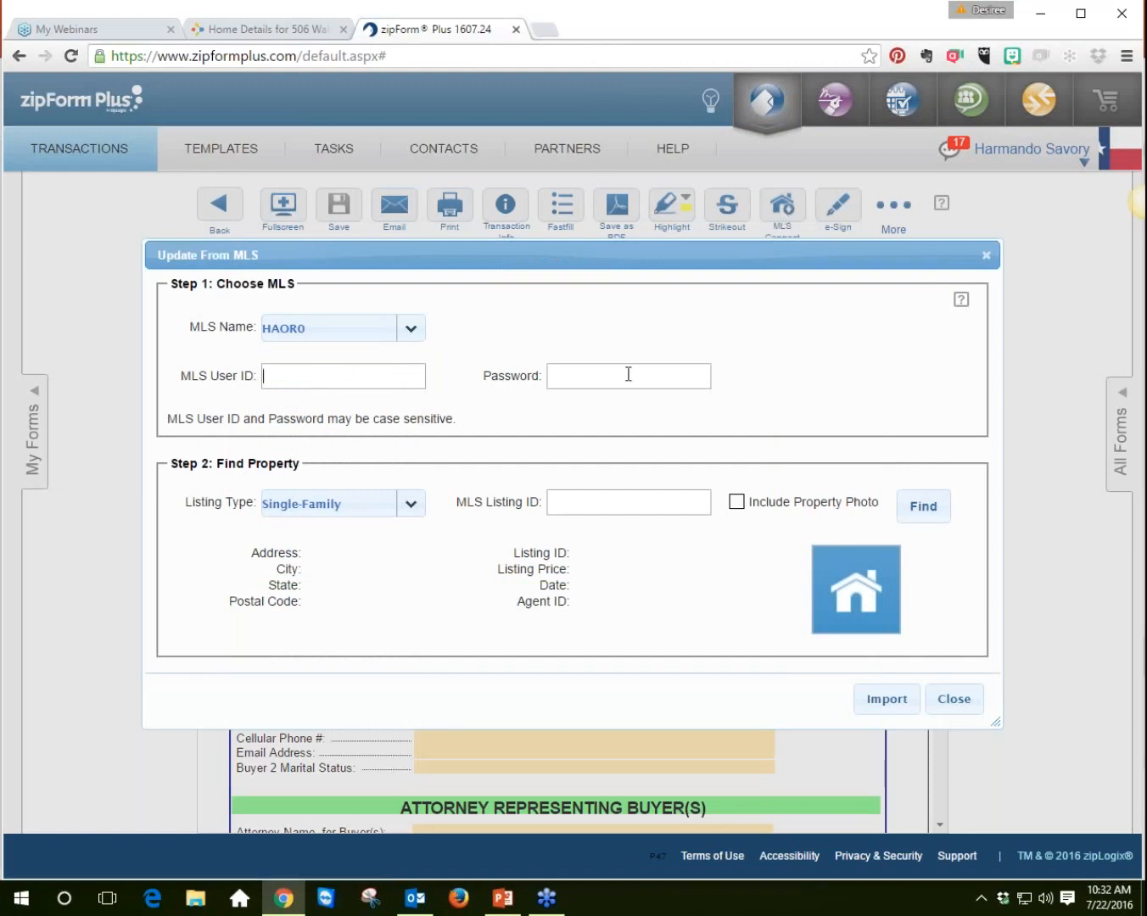
{"action": "left_click", "coordinate": [615, 504]}
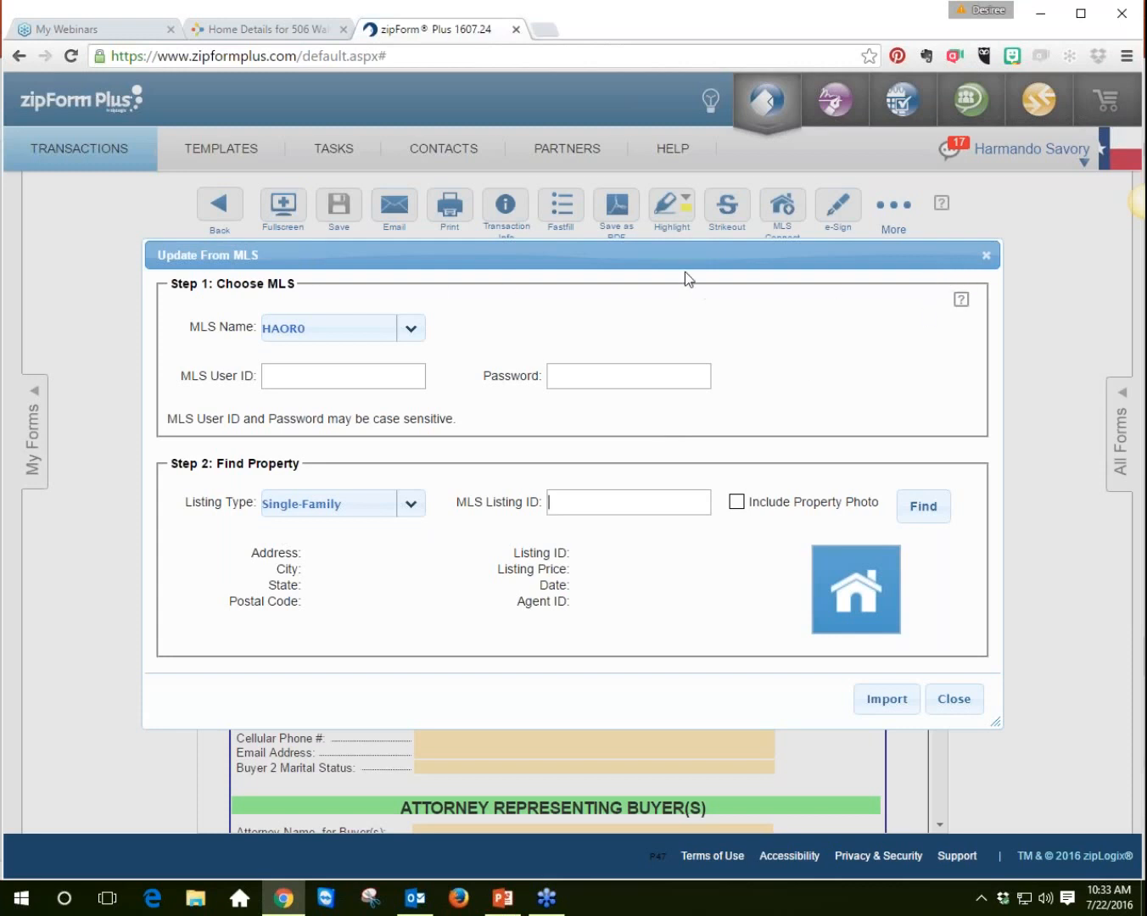
{"action": "left_click", "coordinate": [985, 255]}
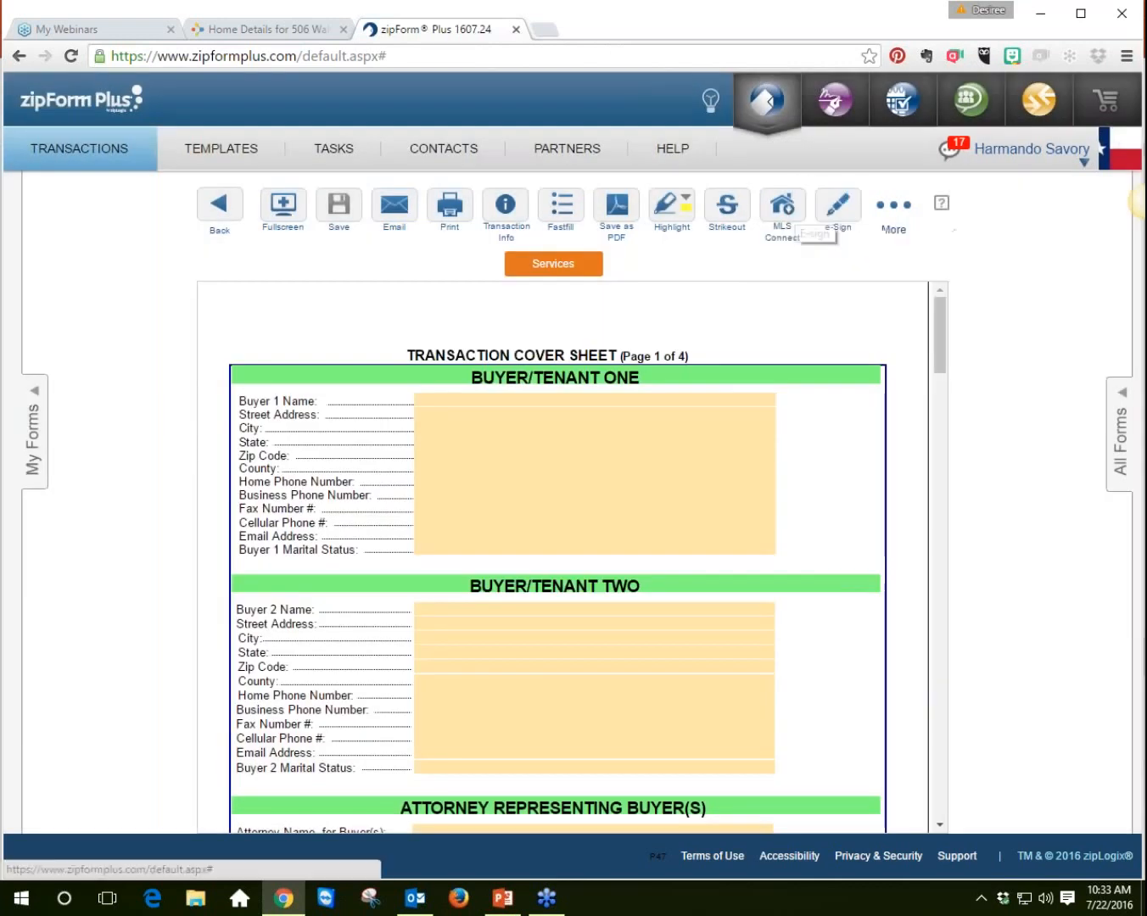
Step: Review the cover sheet's seller section and return to the transaction's document list
{"action": "scroll", "coordinate": [631, 634], "scroll_direction": "down", "scroll_amount": 6}
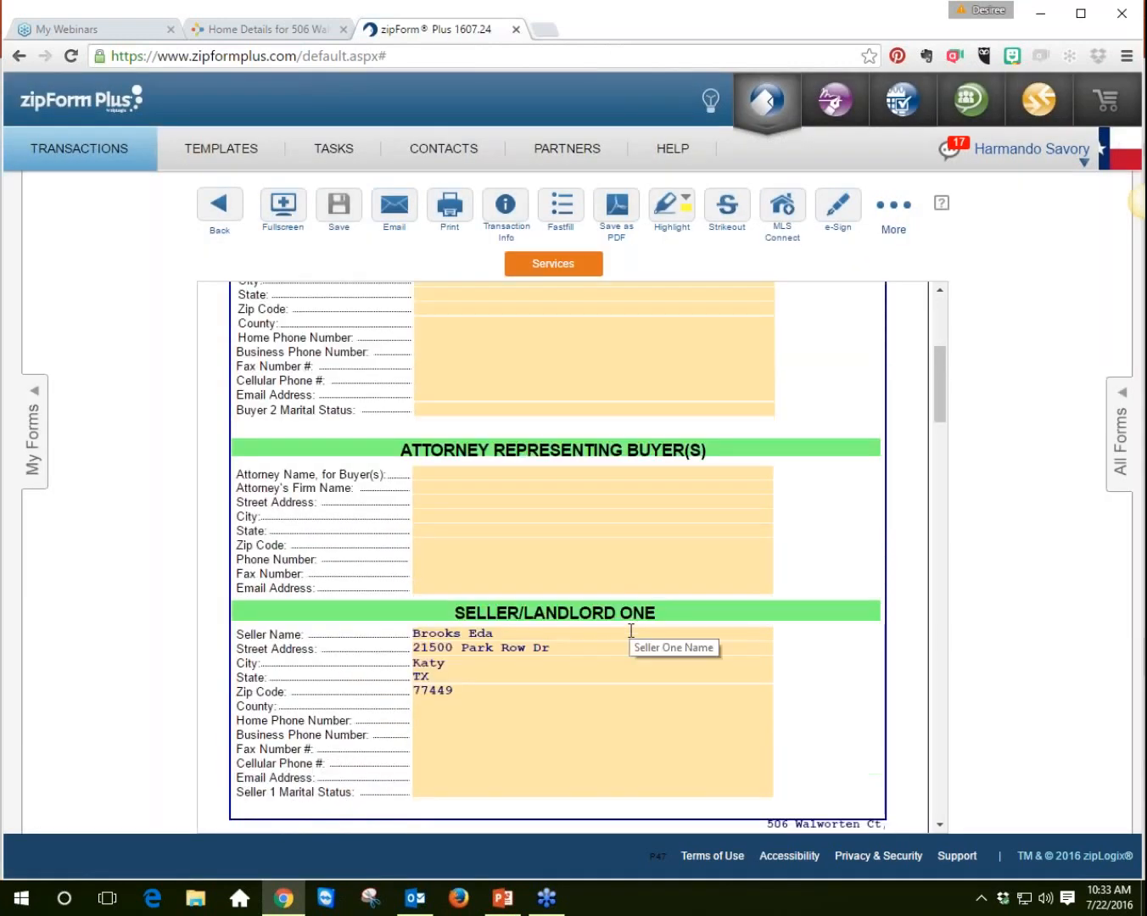
{"action": "scroll", "coordinate": [563, 556], "scroll_direction": "down", "scroll_amount": 2}
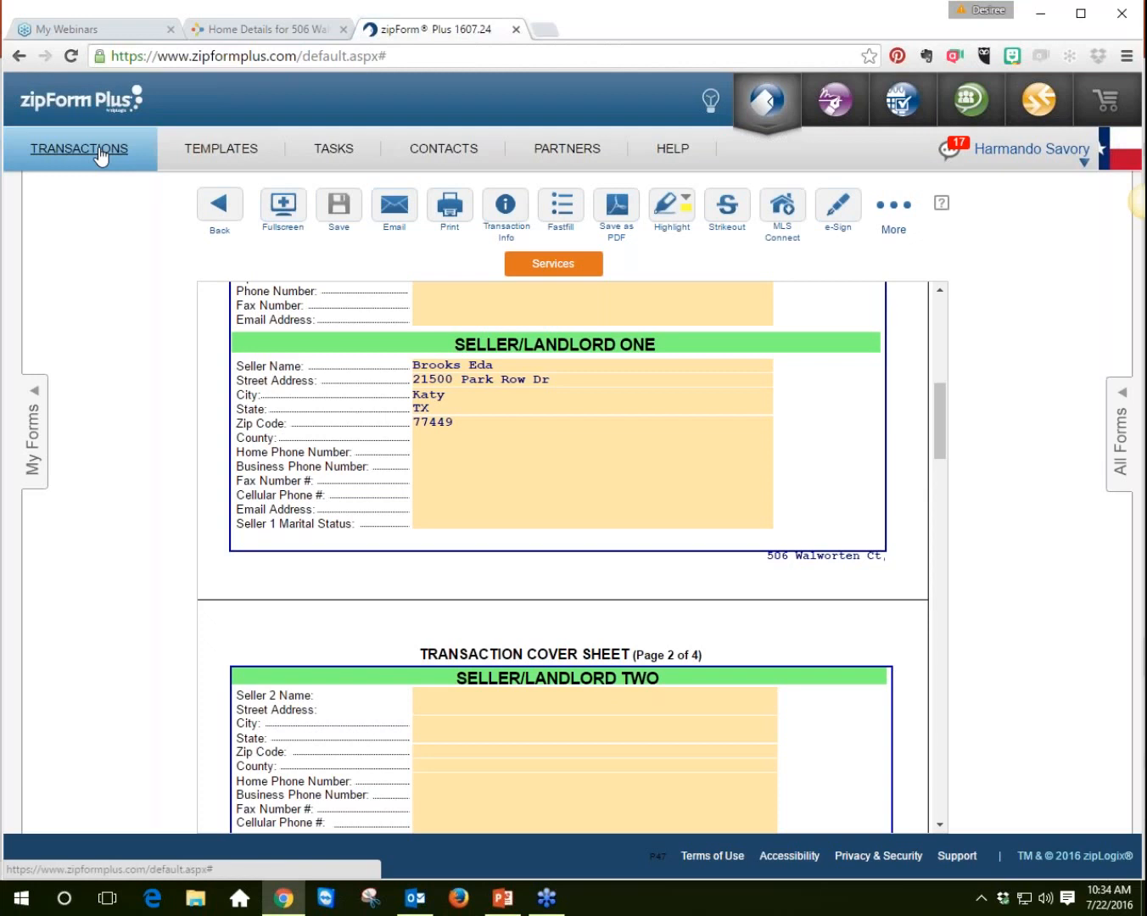
{"action": "left_click", "coordinate": [231, 212]}
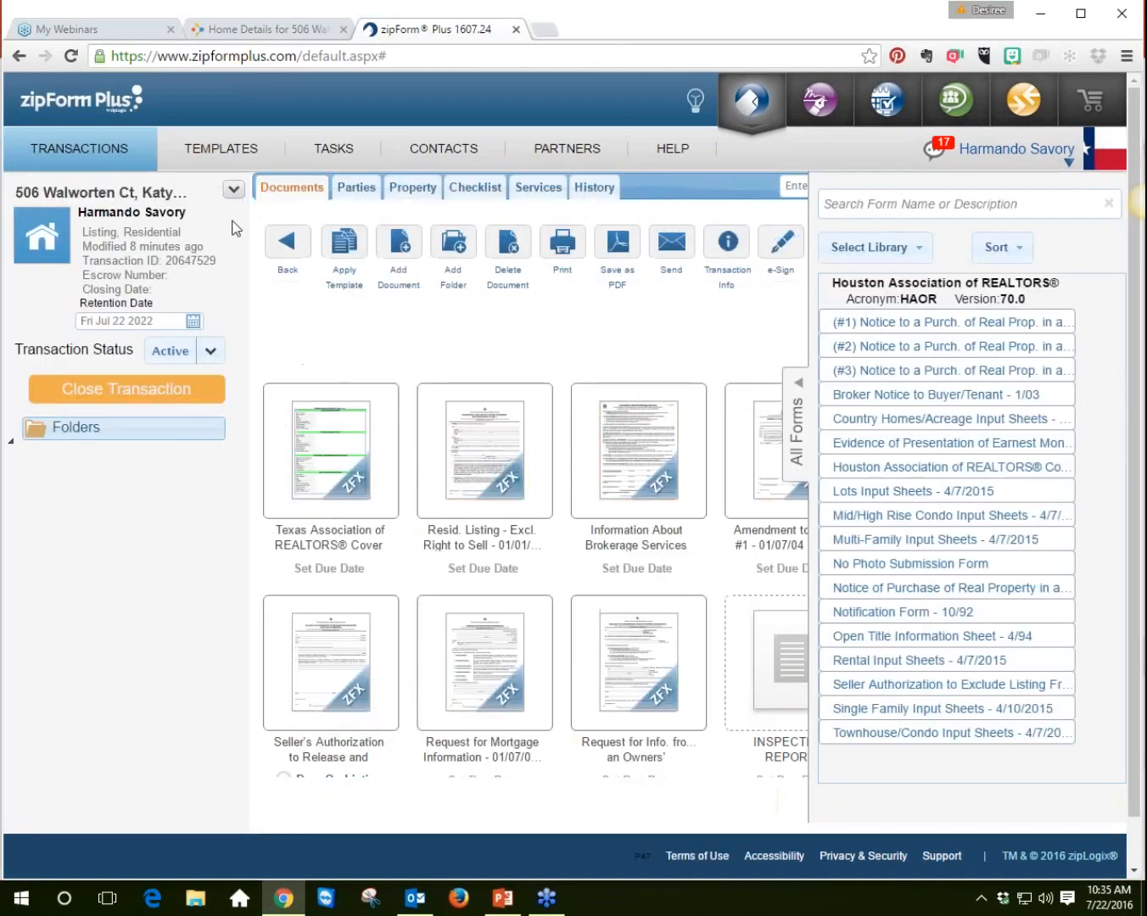
Step: Open the SINGLE FAMILY LISTING template and scroll through its documents
{"action": "left_click", "coordinate": [800, 418]}
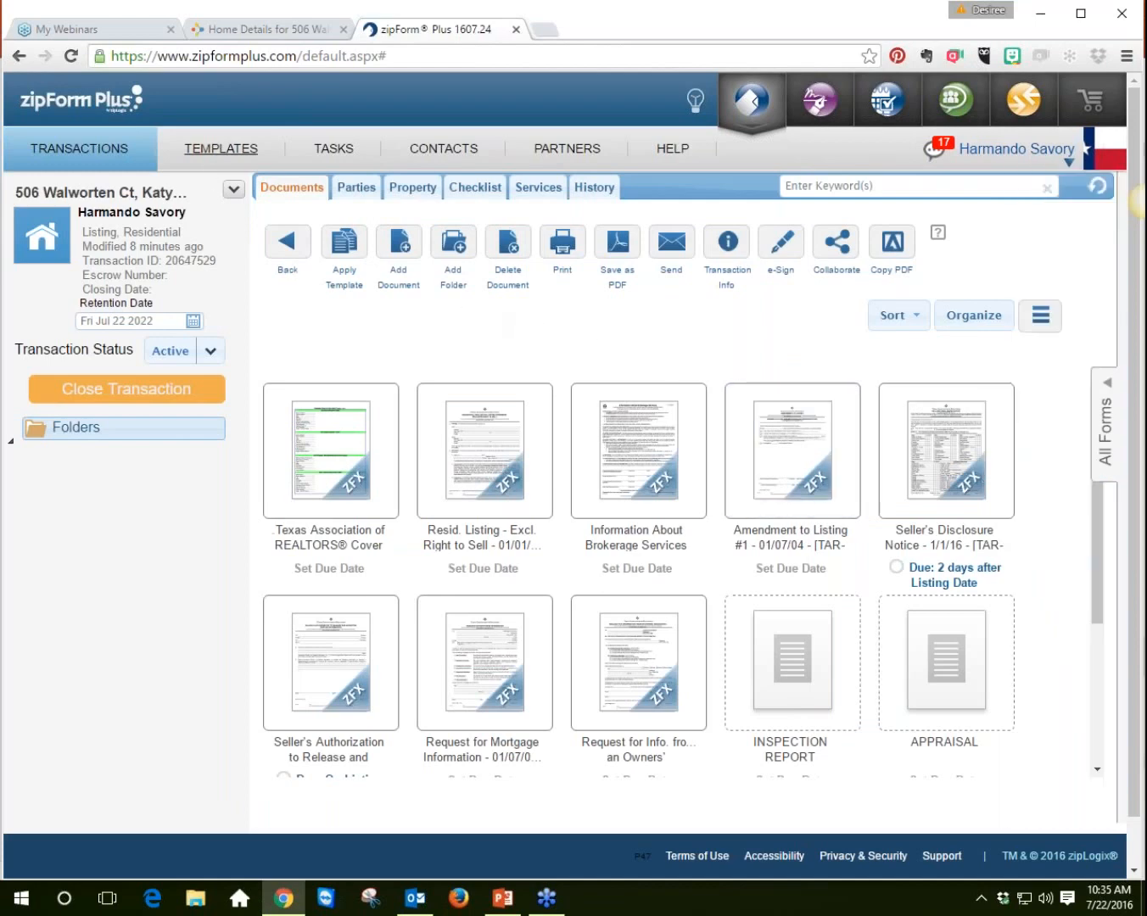
{"action": "left_click", "coordinate": [222, 152]}
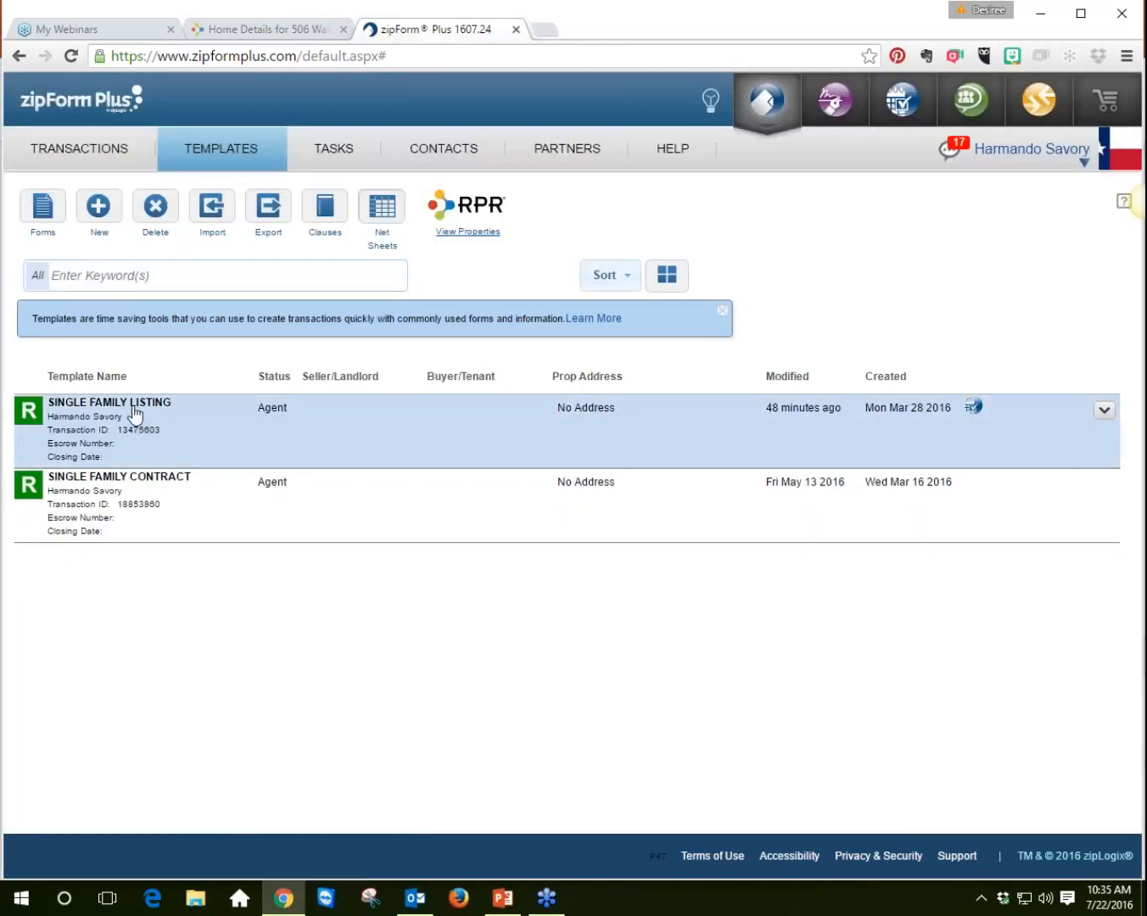
{"action": "left_click", "coordinate": [131, 405]}
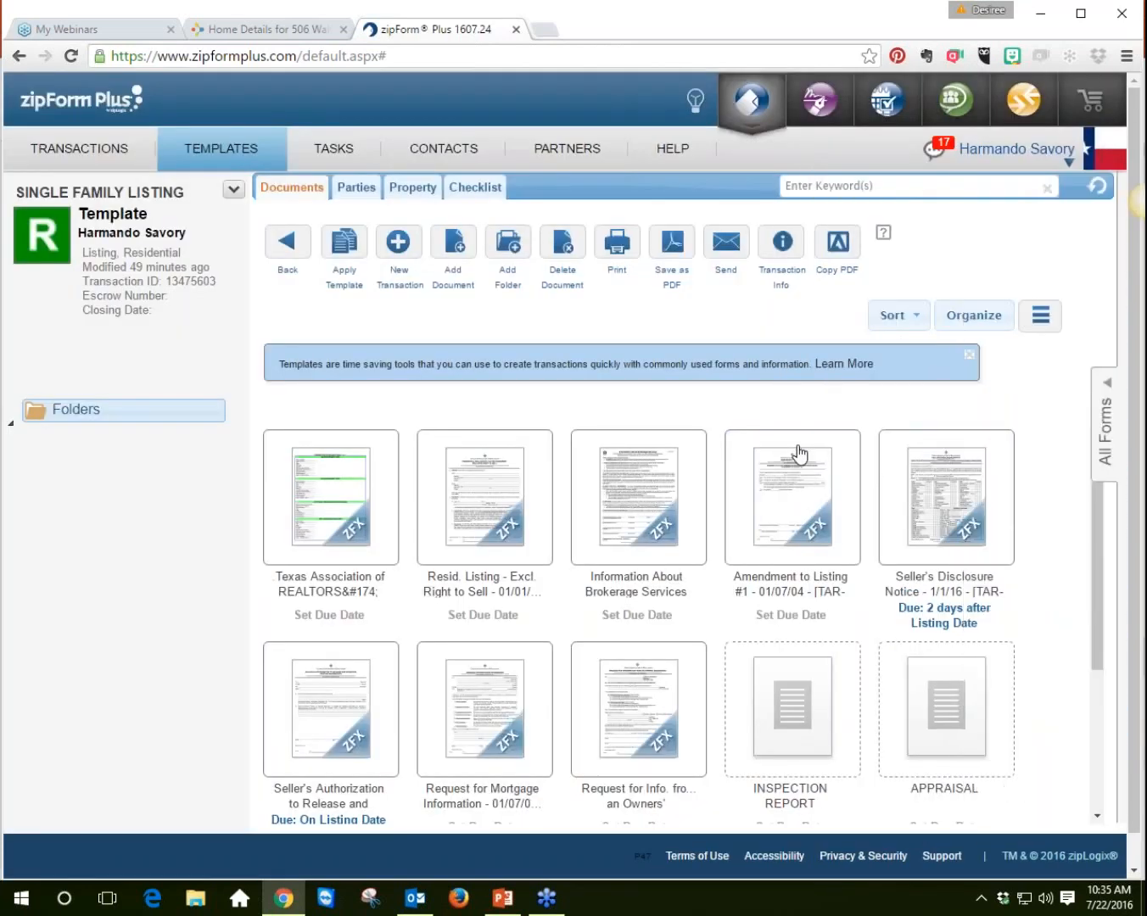
{"action": "mouse_move", "coordinate": [1100, 512]}
{"action": "left_mouse_down"}
{"action": "mouse_move", "coordinate": [1095, 657]}
{"action": "mouse_move", "coordinate": [1105, 512]}
{"action": "left_mouse_up"}
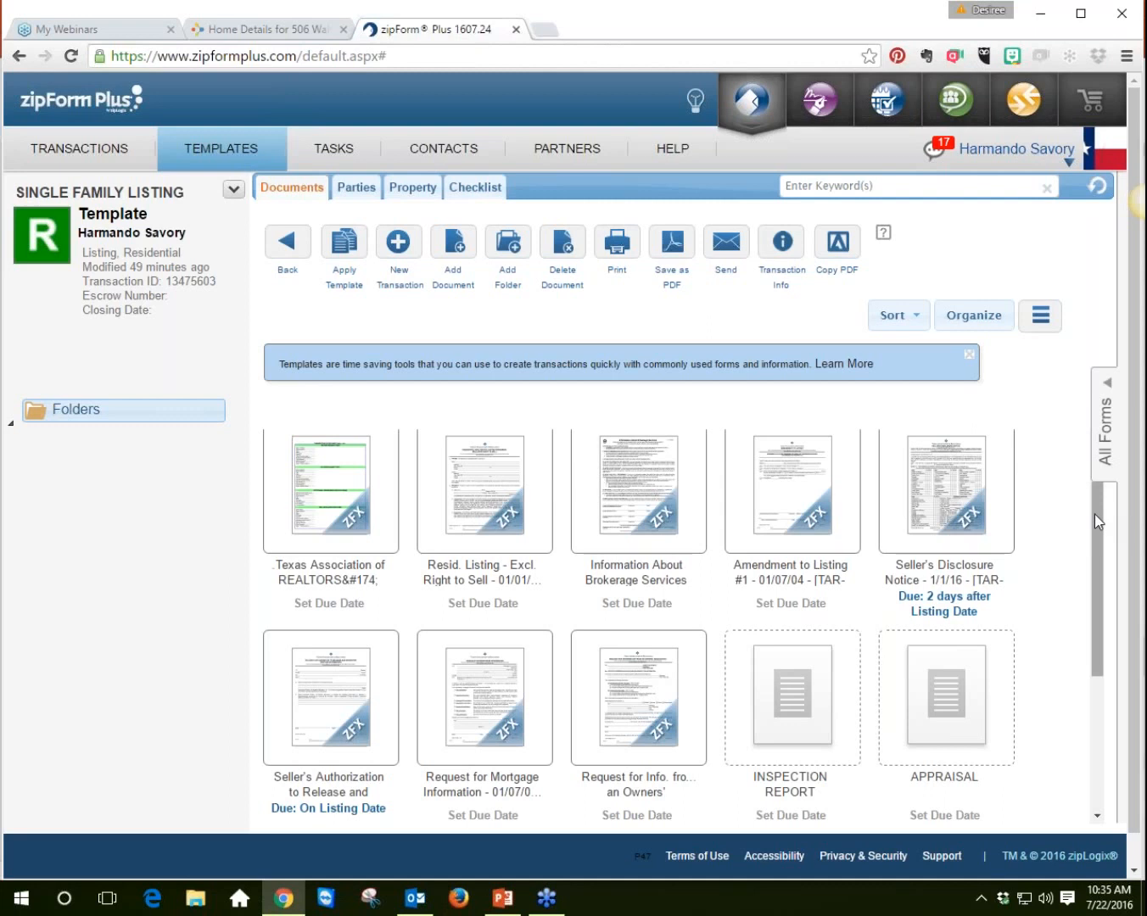
{"action": "scroll", "coordinate": [1101, 593], "scroll_direction": "down", "scroll_amount": 2}
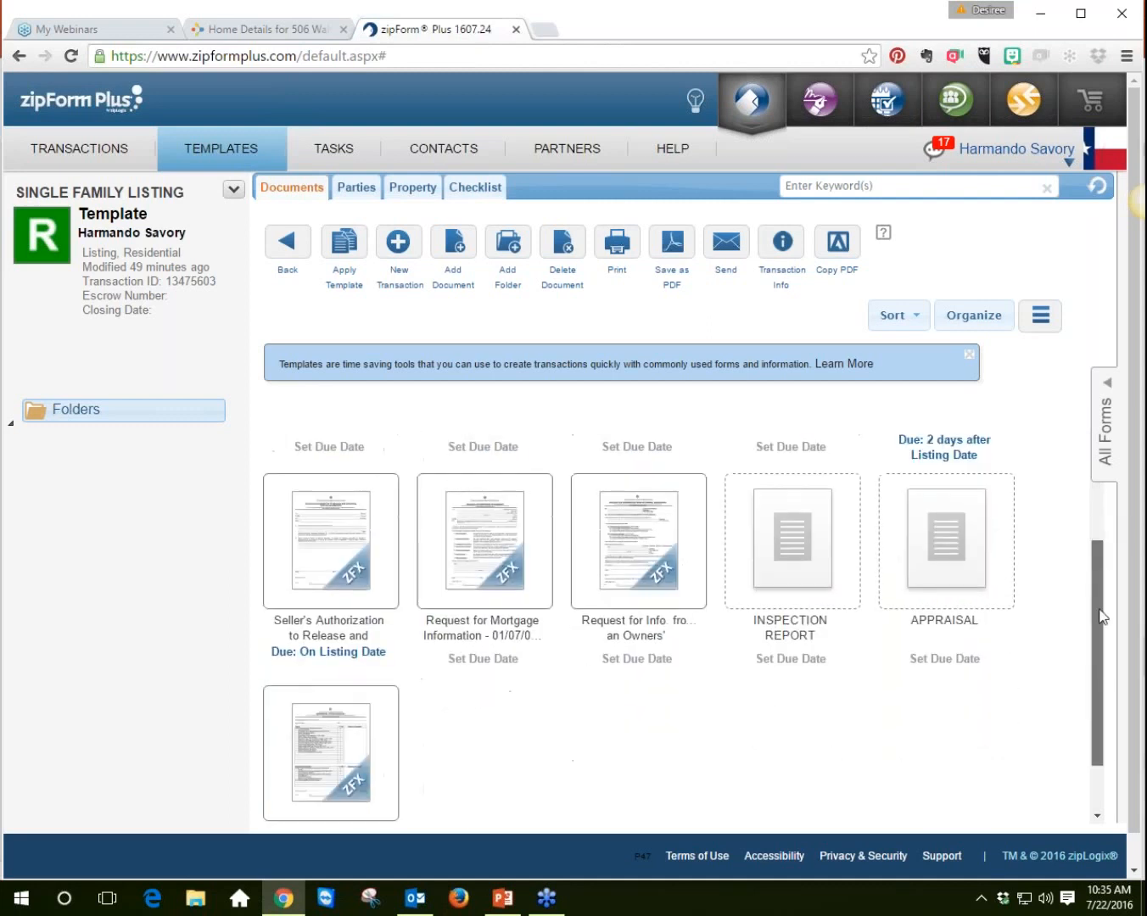
{"action": "scroll", "coordinate": [1104, 623], "scroll_direction": "down", "scroll_amount": 1}
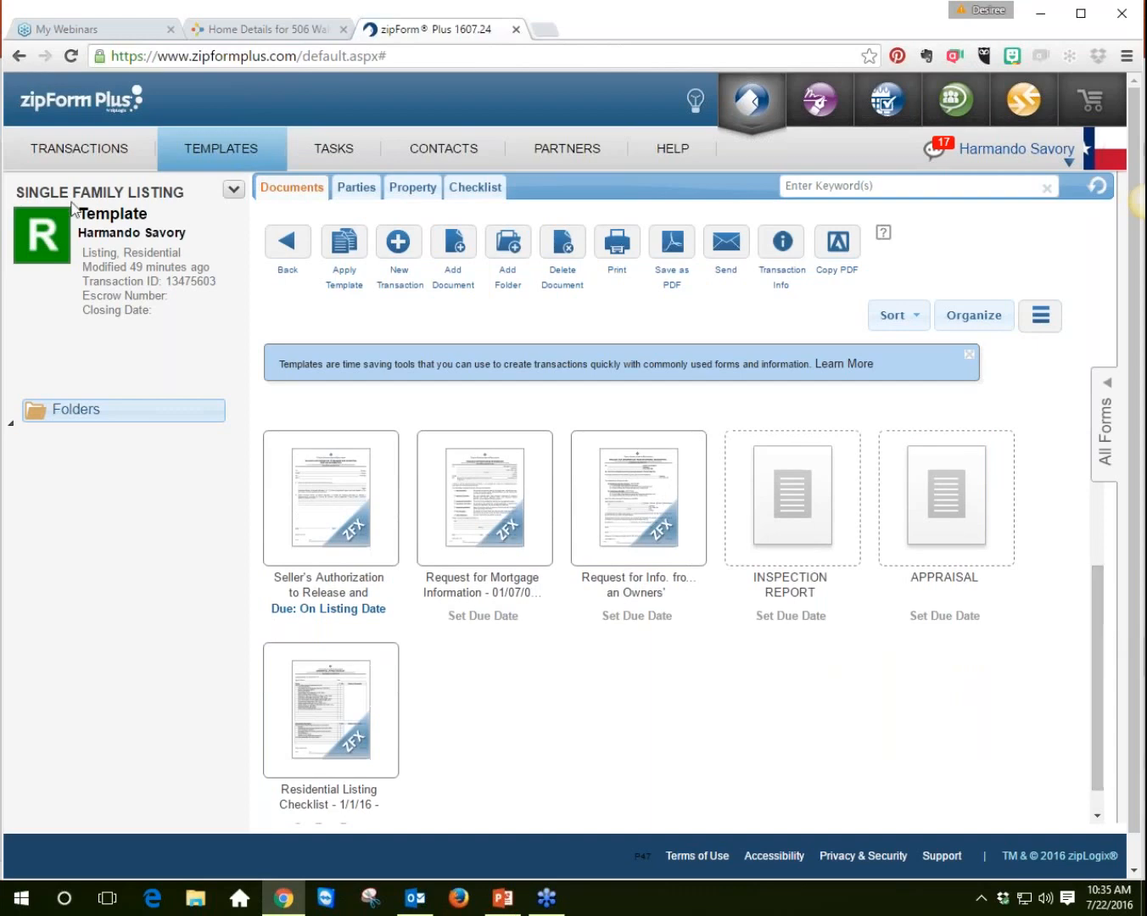
{"action": "left_click", "coordinate": [74, 151]}
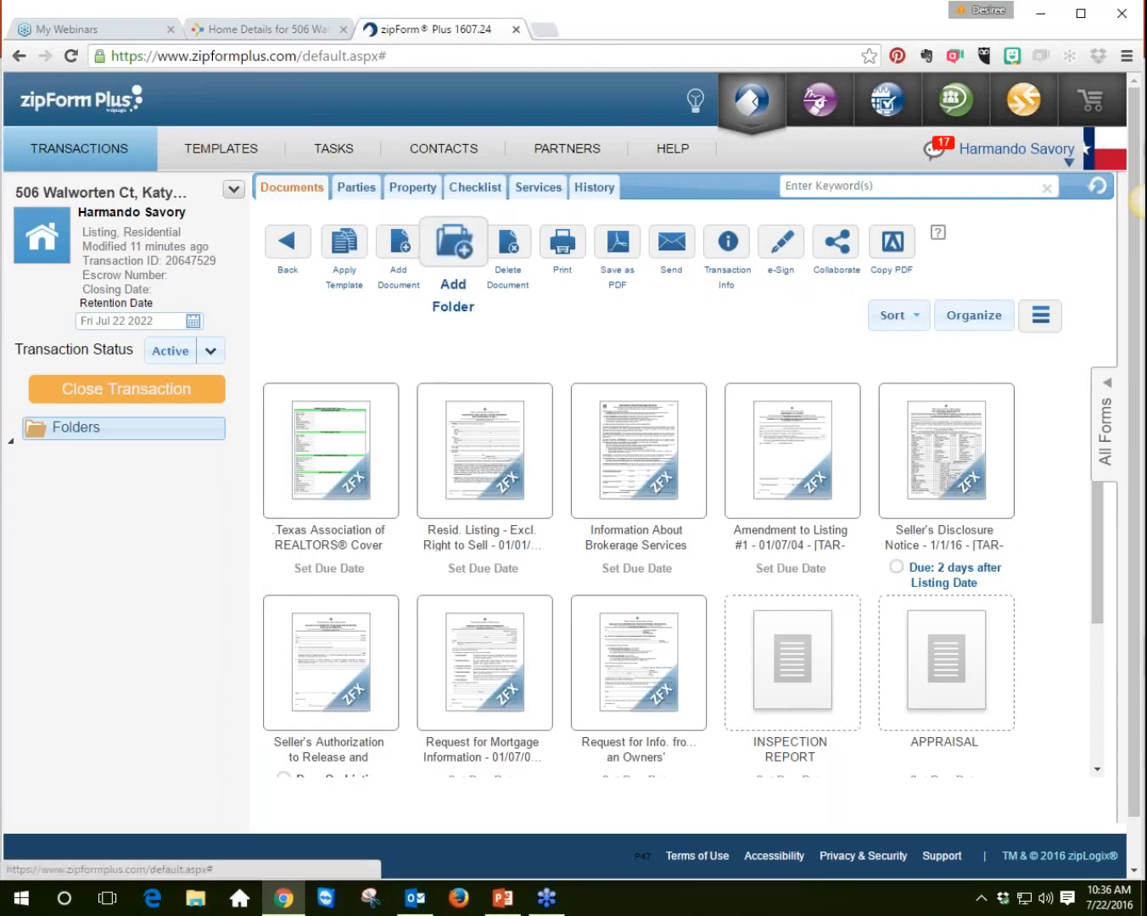
{"action": "left_click", "coordinate": [401, 246]}
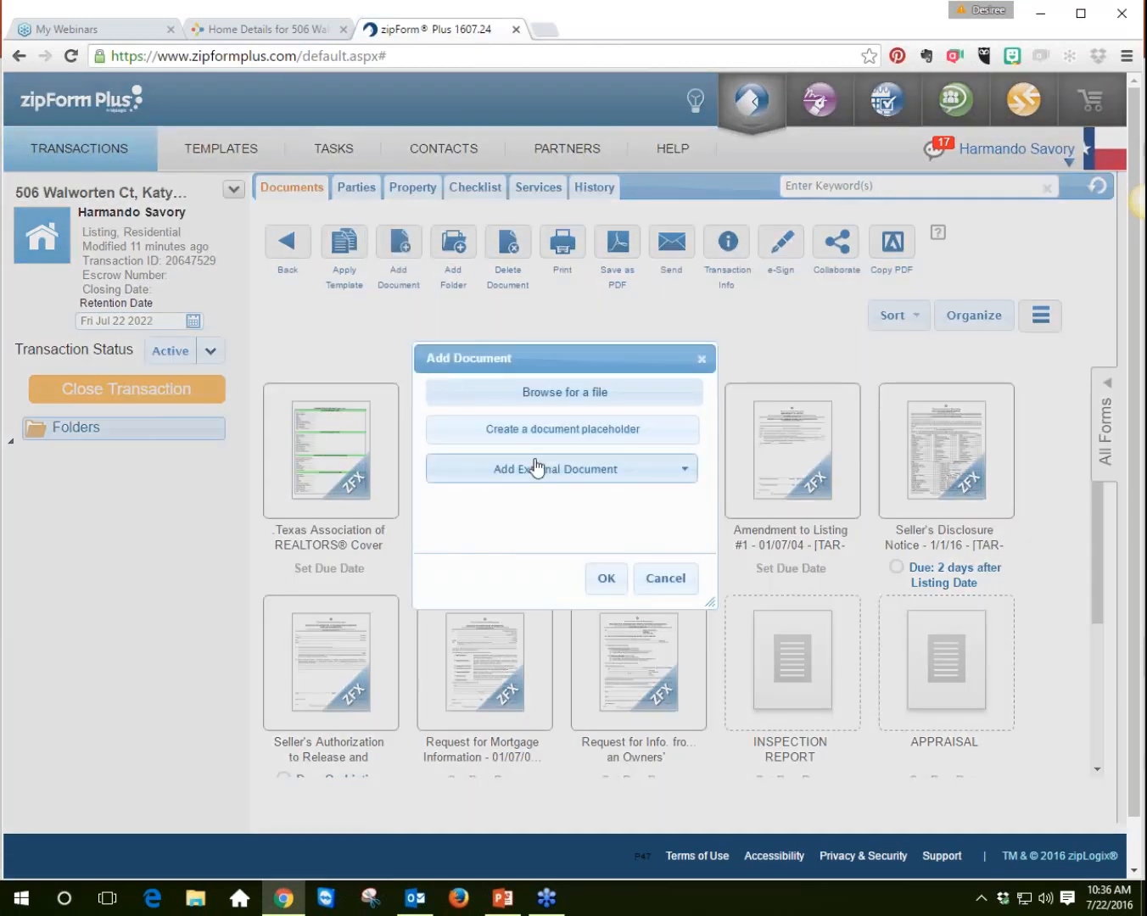
{"action": "left_click", "coordinate": [682, 473]}
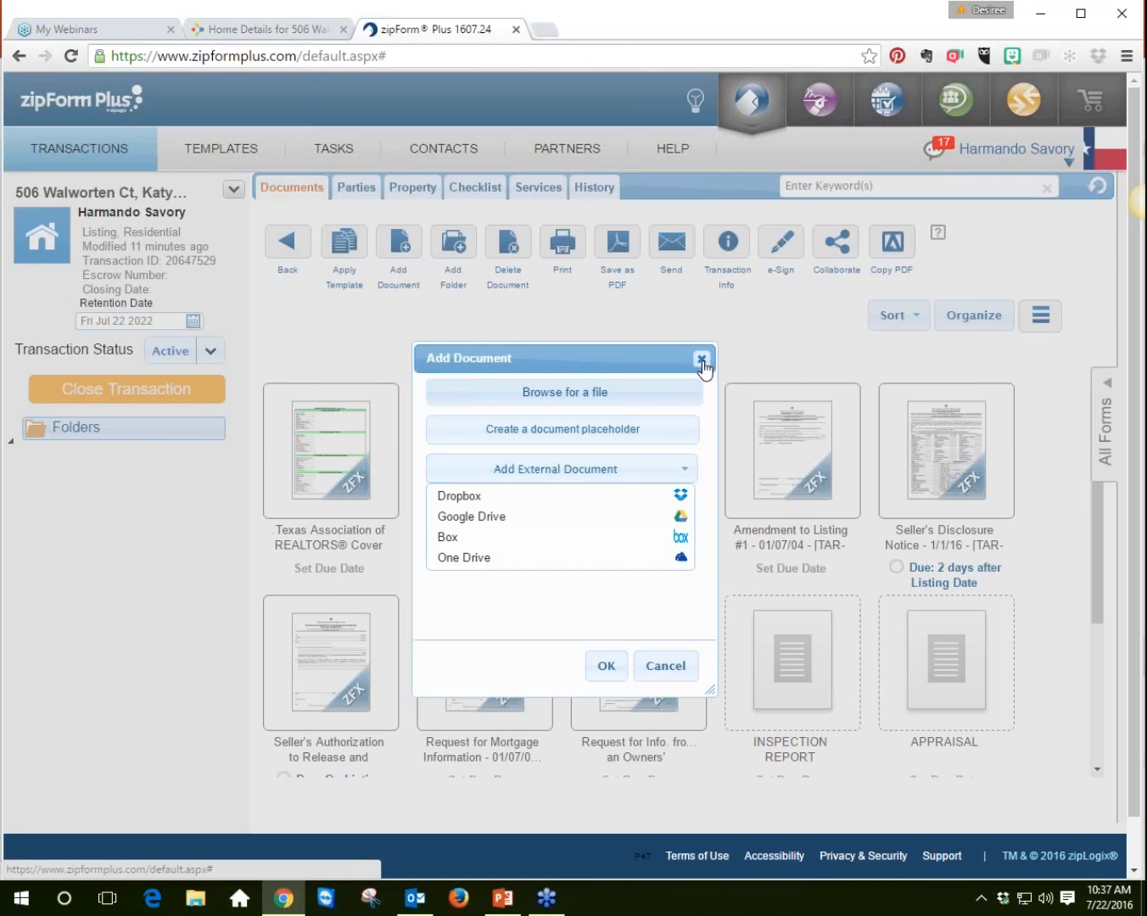
{"action": "left_click", "coordinate": [700, 359]}
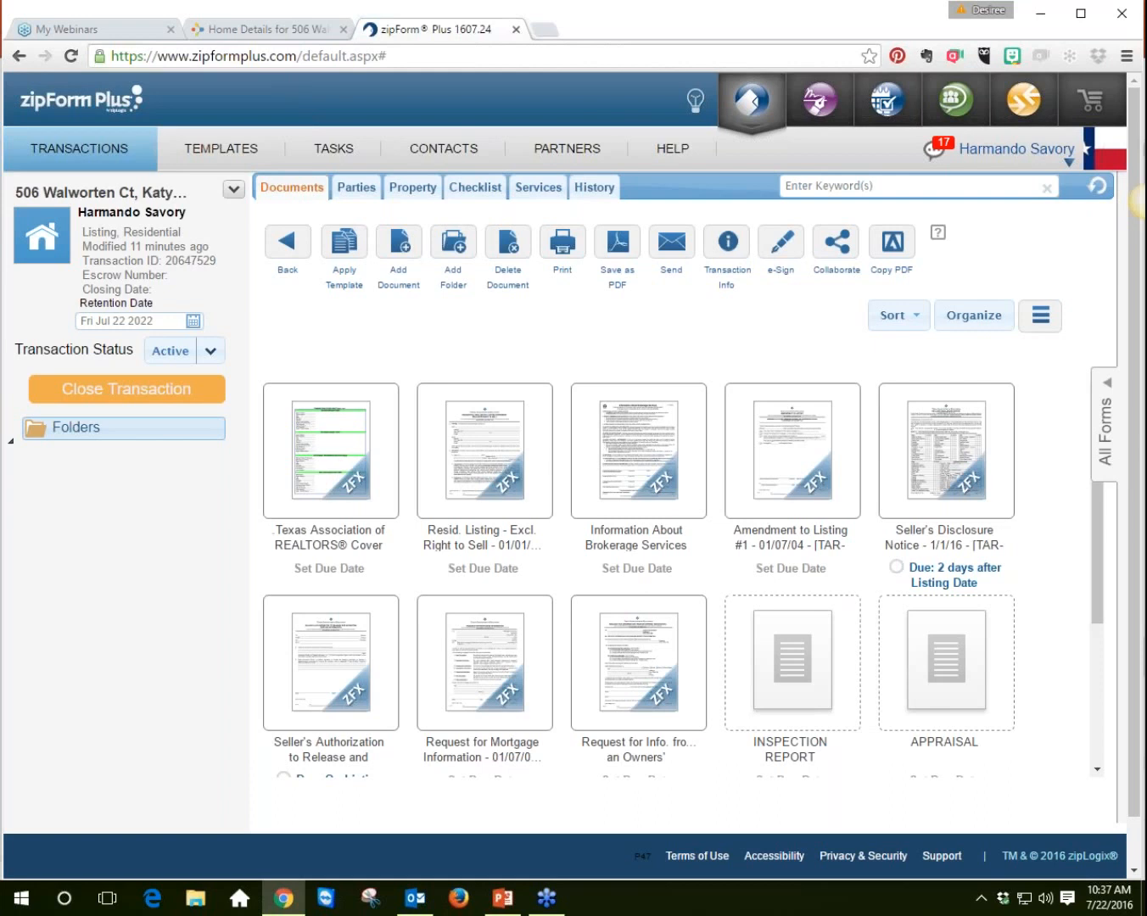
{"action": "left_click", "coordinate": [1130, 44]}
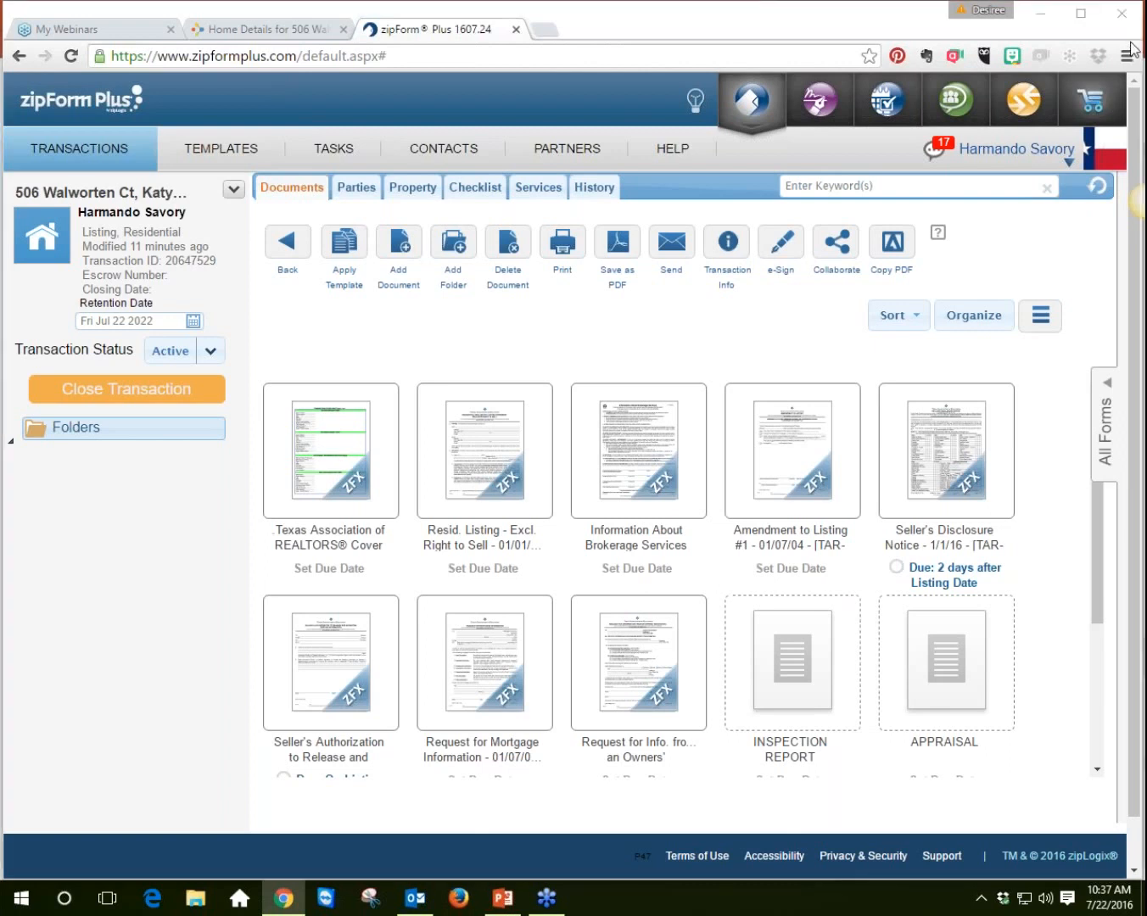